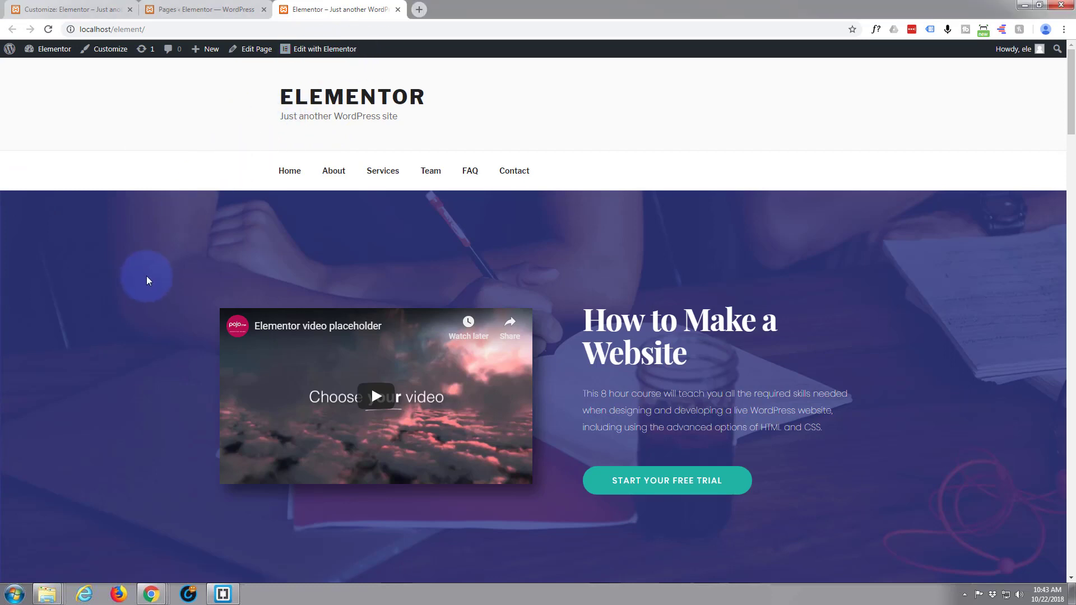
Step: Open the t2 page for editing from the WordPress Pages list
{"action": "scroll", "coordinate": [148, 275], "scroll_direction": "down", "scroll_amount": 8}
{"action": "scroll", "coordinate": [149, 275], "scroll_direction": "up", "scroll_amount": 5}
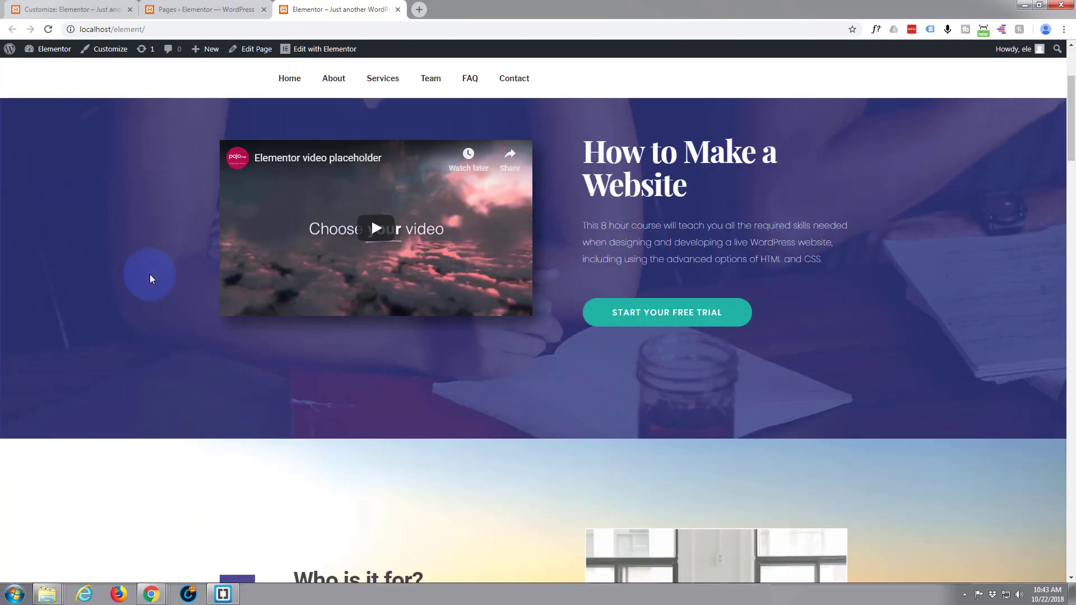
{"action": "scroll", "coordinate": [150, 274], "scroll_direction": "down", "scroll_amount": 1}
{"action": "scroll", "coordinate": [150, 274], "scroll_direction": "down", "scroll_amount": 14}
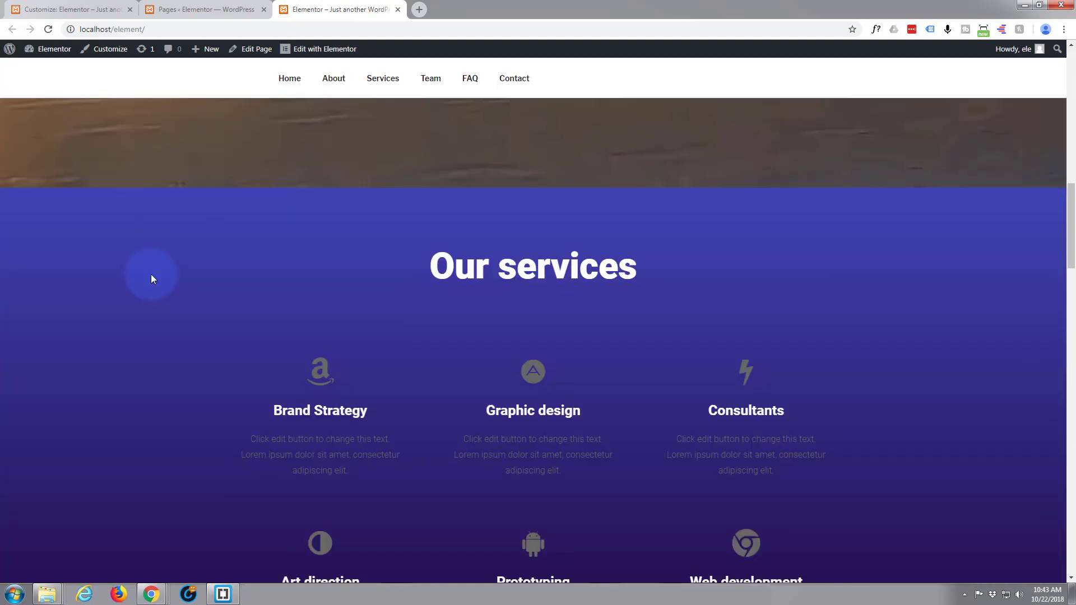
{"action": "scroll", "coordinate": [151, 279], "scroll_direction": "down", "scroll_amount": 14}
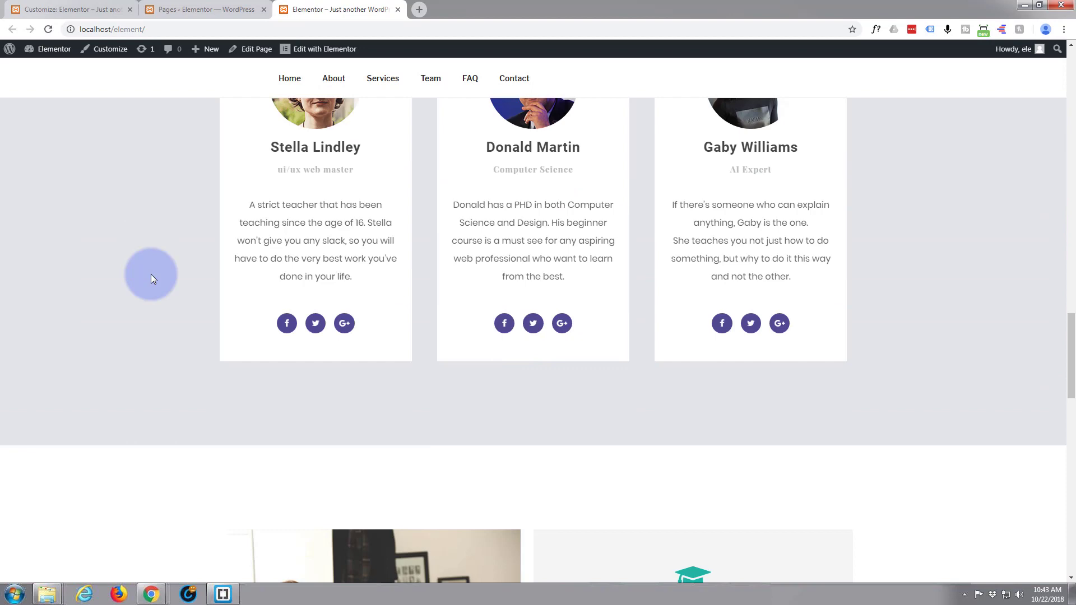
{"action": "scroll", "coordinate": [152, 274], "scroll_direction": "up", "scroll_amount": 10}
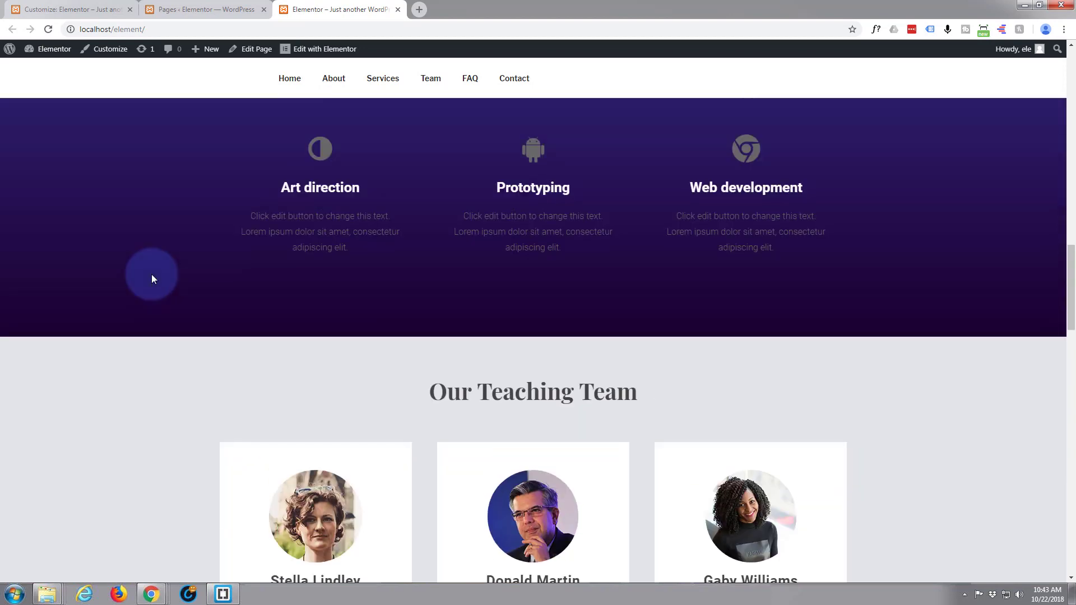
{"action": "scroll", "coordinate": [152, 274], "scroll_direction": "down", "scroll_amount": 10}
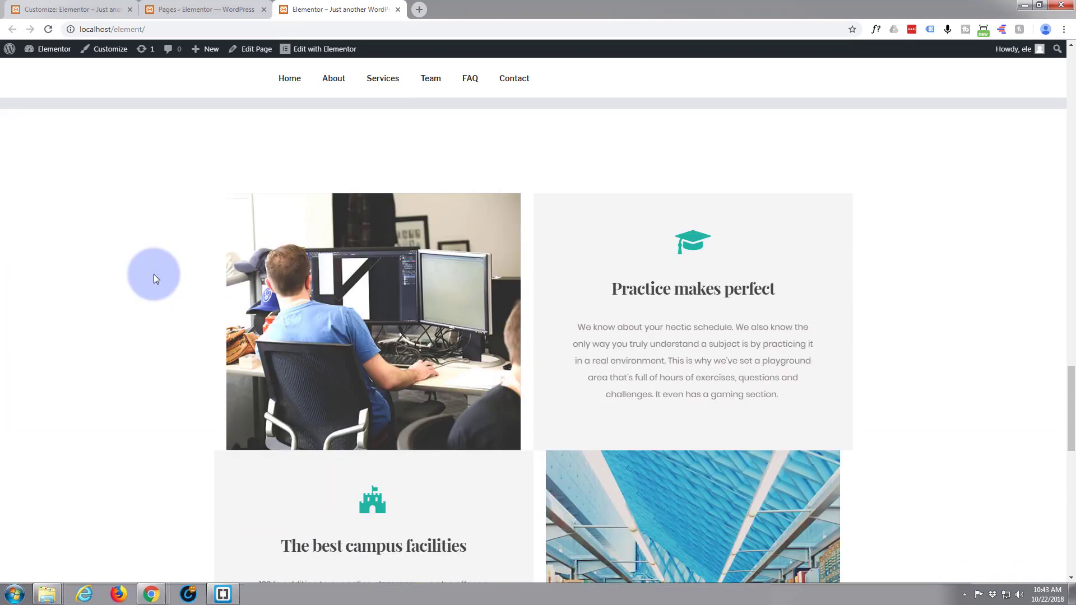
{"action": "scroll", "coordinate": [154, 274], "scroll_direction": "up", "scroll_amount": 8}
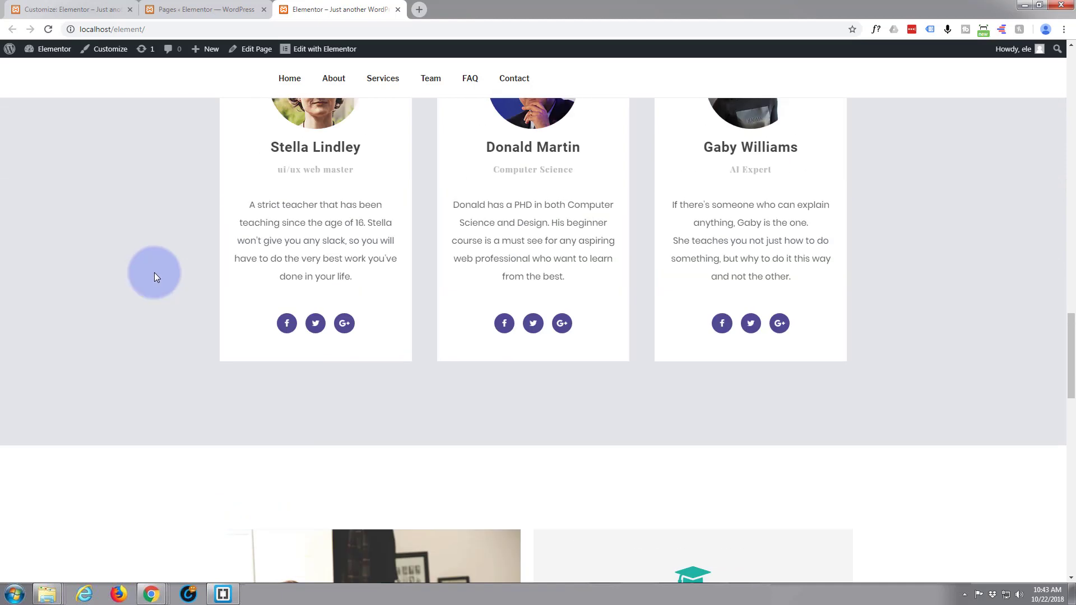
{"action": "scroll", "coordinate": [155, 272], "scroll_direction": "up", "scroll_amount": 8}
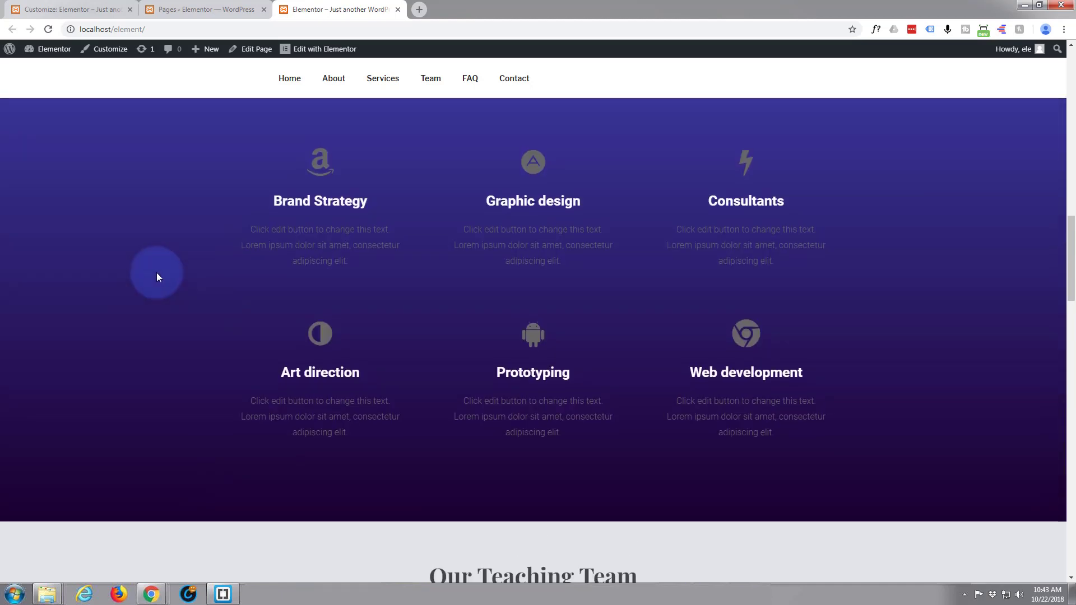
{"action": "scroll", "coordinate": [159, 271], "scroll_direction": "up", "scroll_amount": 9}
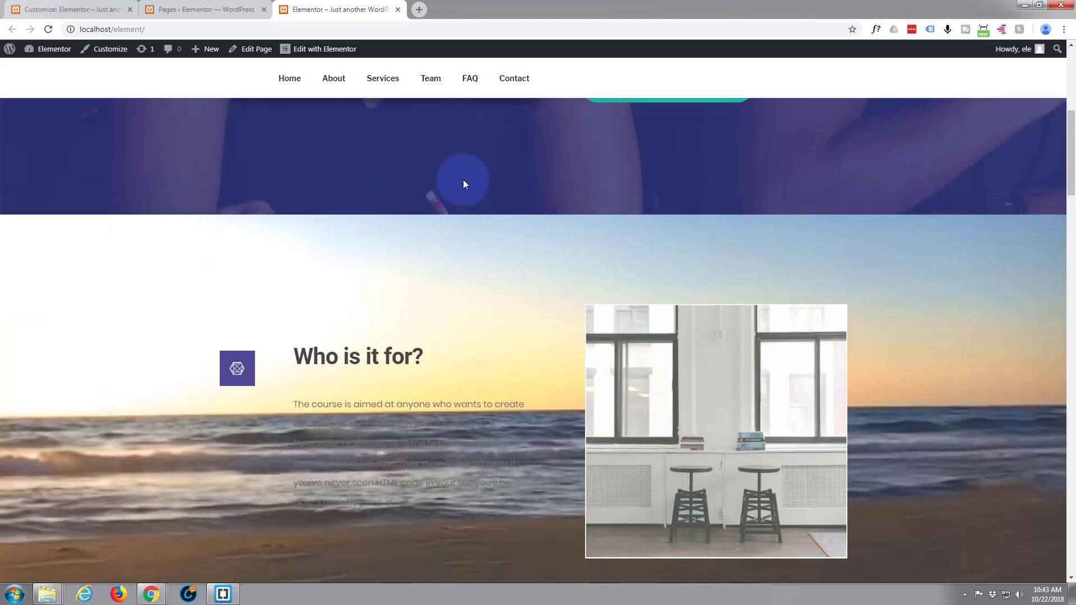
{"action": "scroll", "coordinate": [364, 238], "scroll_direction": "up", "scroll_amount": 3}
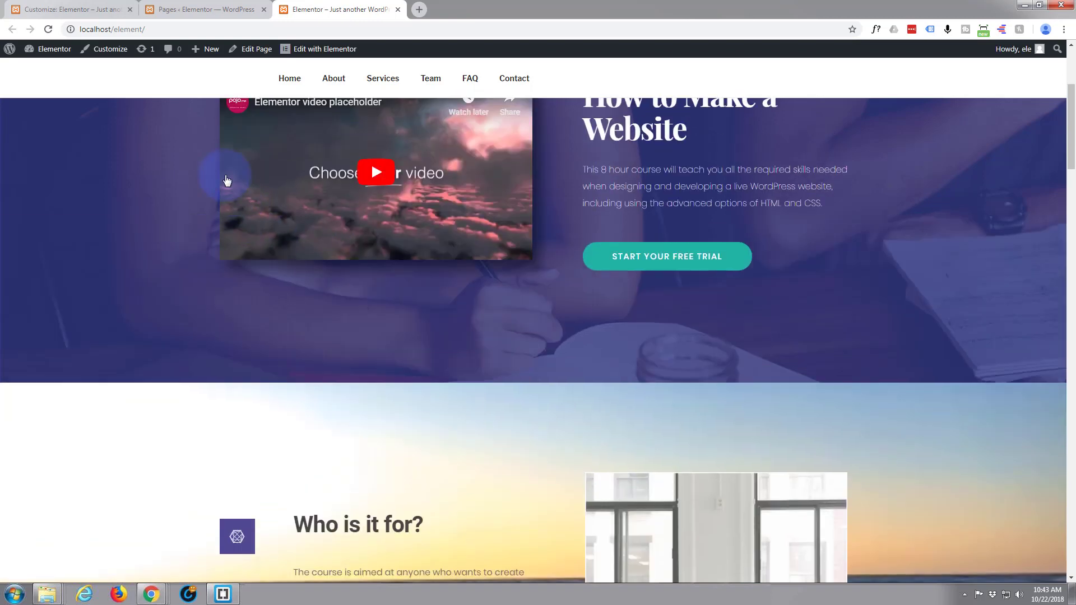
{"action": "left_click", "coordinate": [195, 9]}
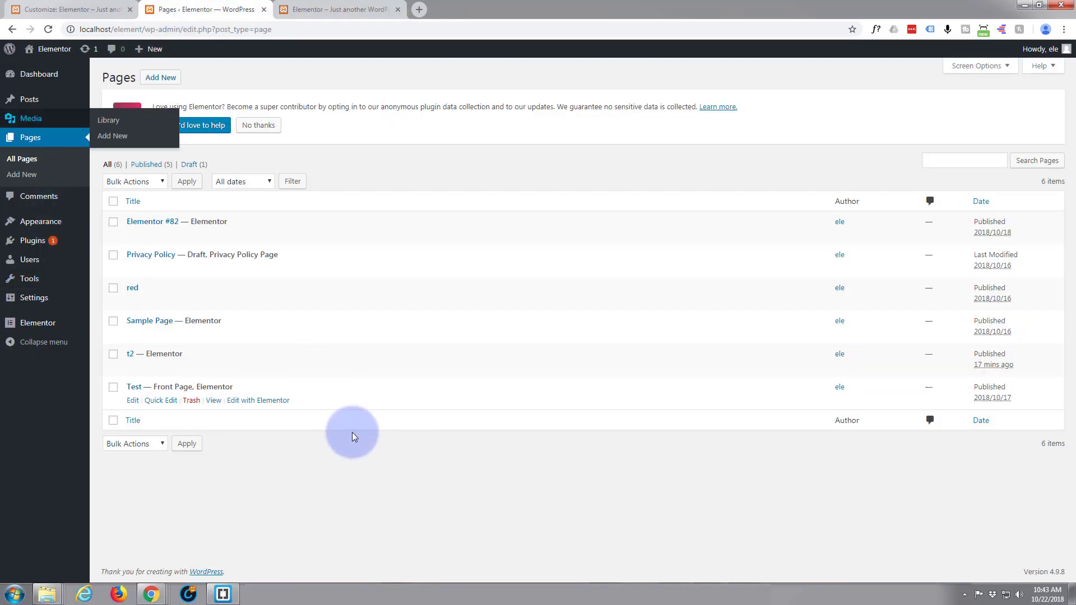
{"action": "mouse_move", "coordinate": [108, 355]}
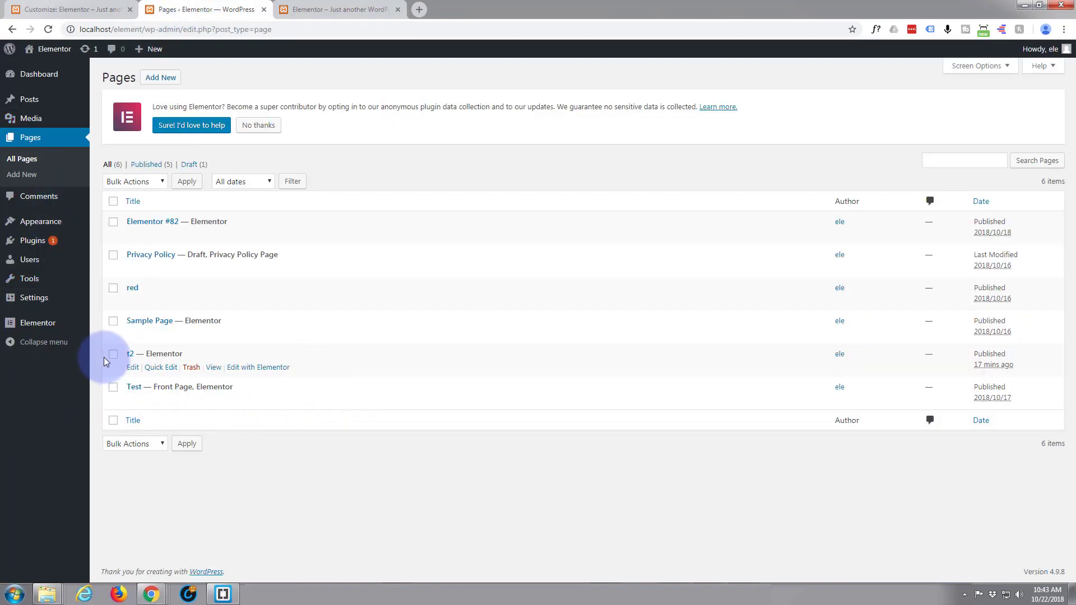
{"action": "left_click", "coordinate": [133, 368]}
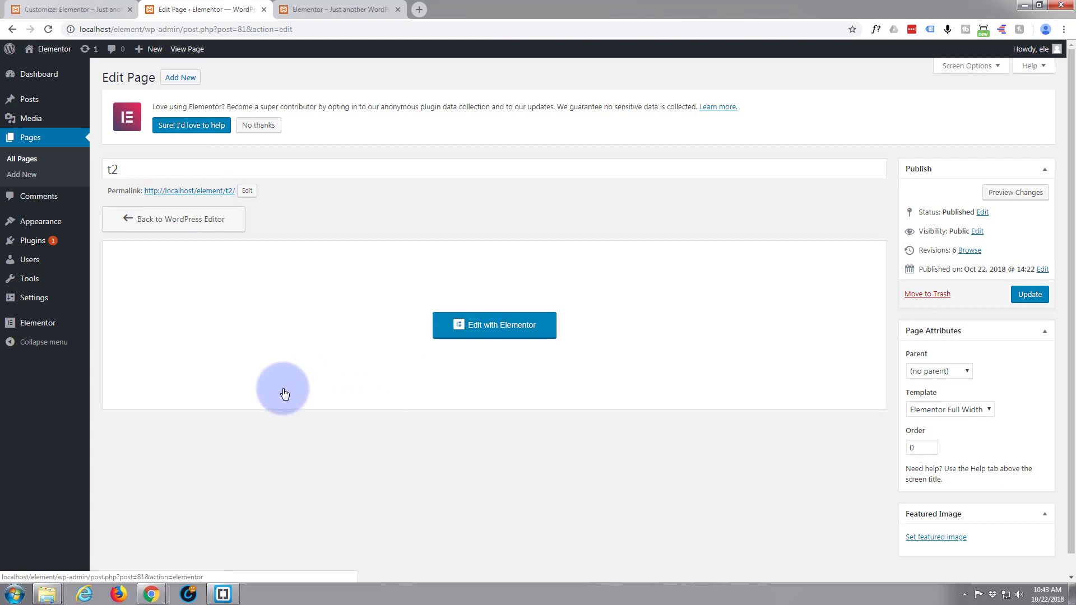
Step: Keep the Elementor Full Width template, update t2, and launch it in Elementor
{"action": "left_click", "coordinate": [990, 410]}
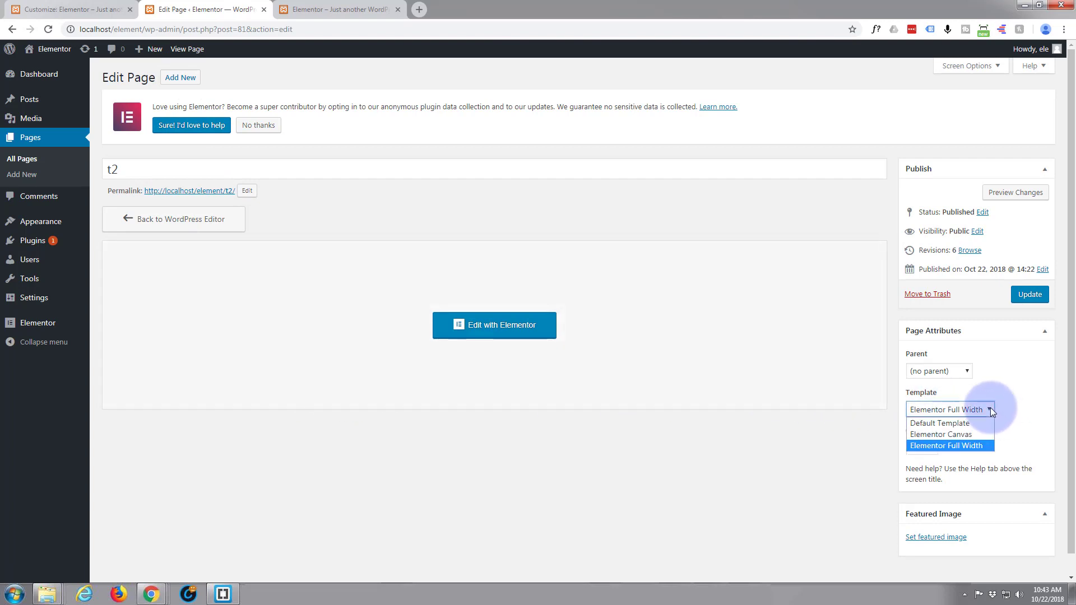
{"action": "left_click", "coordinate": [939, 447]}
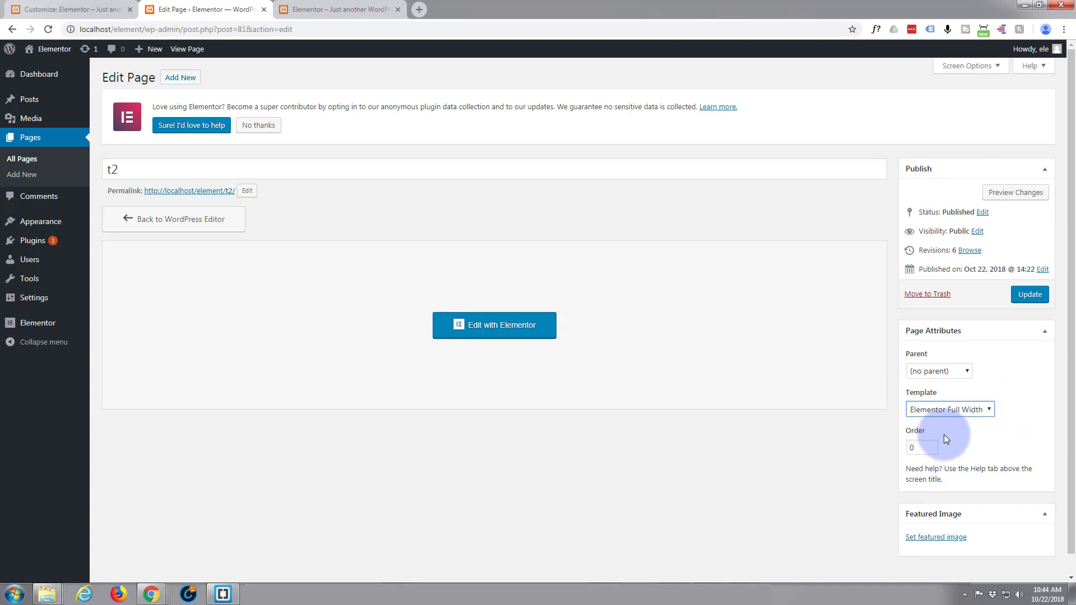
{"action": "left_click", "coordinate": [1030, 296]}
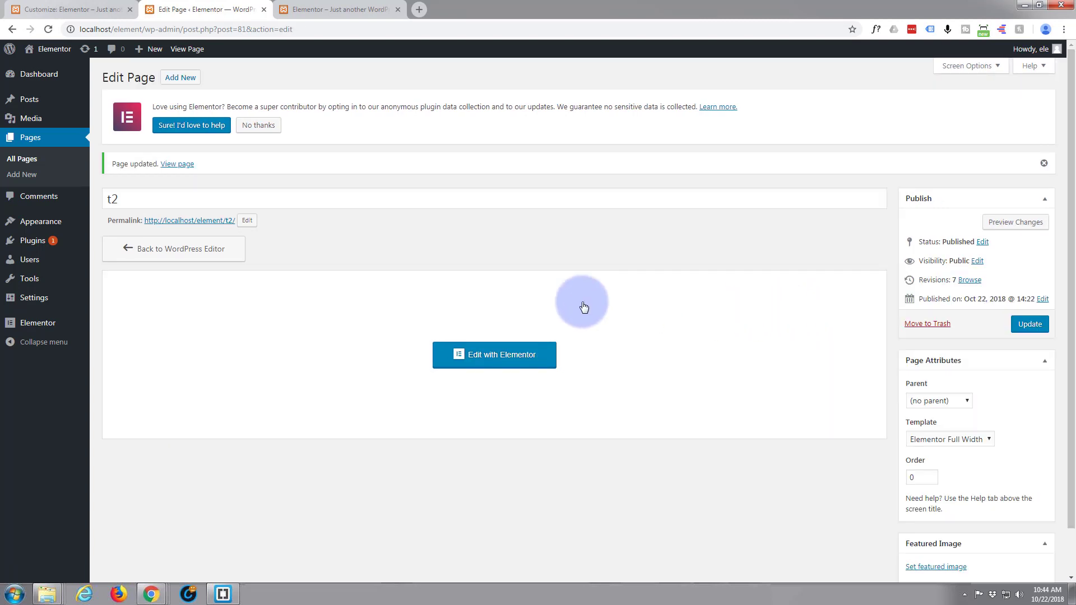
{"action": "left_click", "coordinate": [501, 355]}
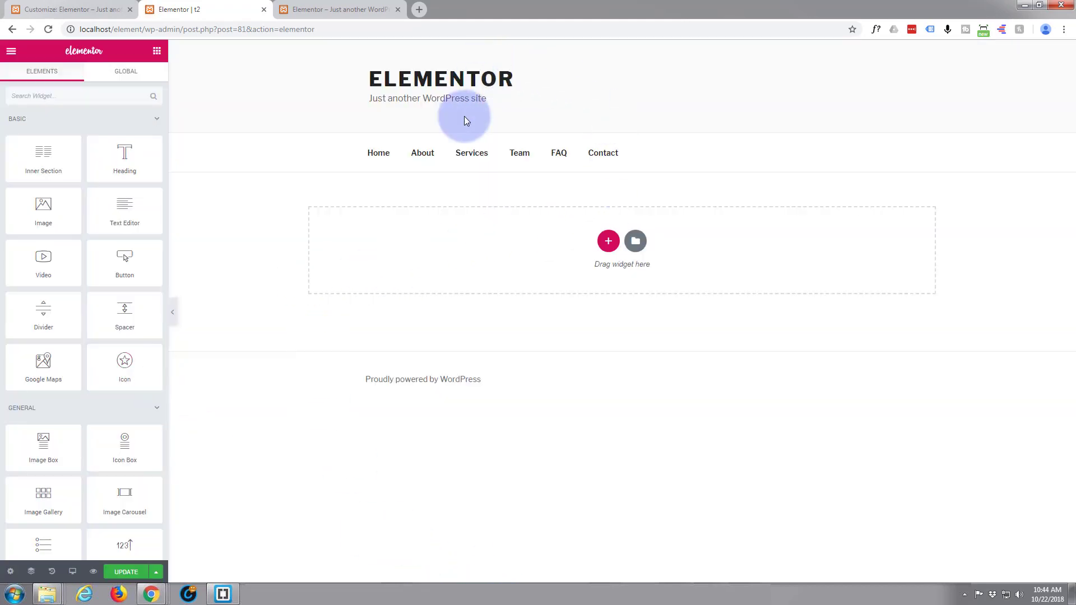
Step: Add a new two-column section to the top of t2 and select it
{"action": "left_click", "coordinate": [608, 242]}
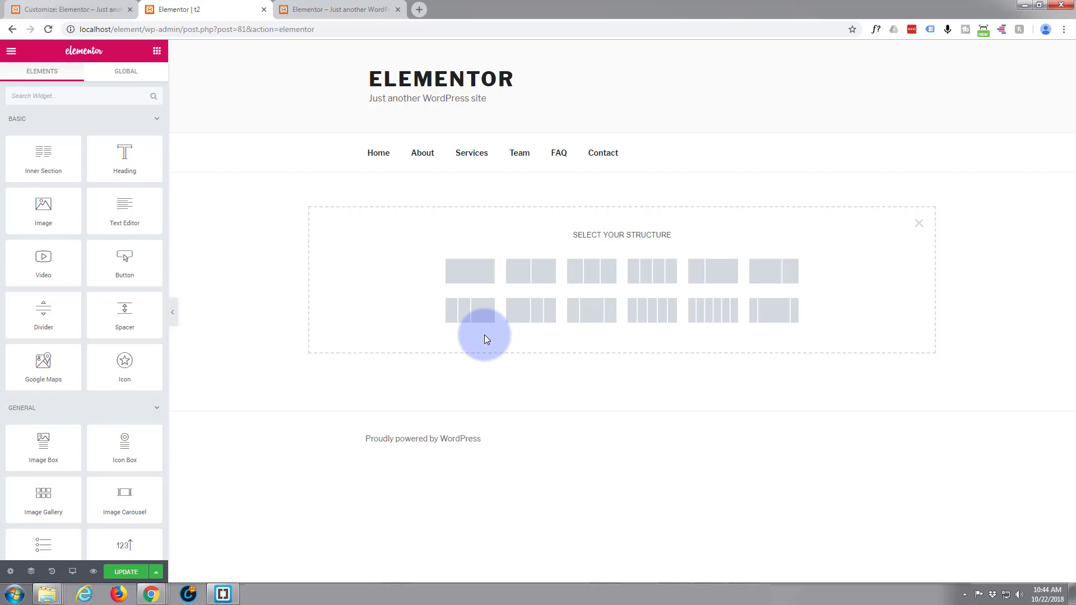
{"action": "left_click", "coordinate": [534, 278]}
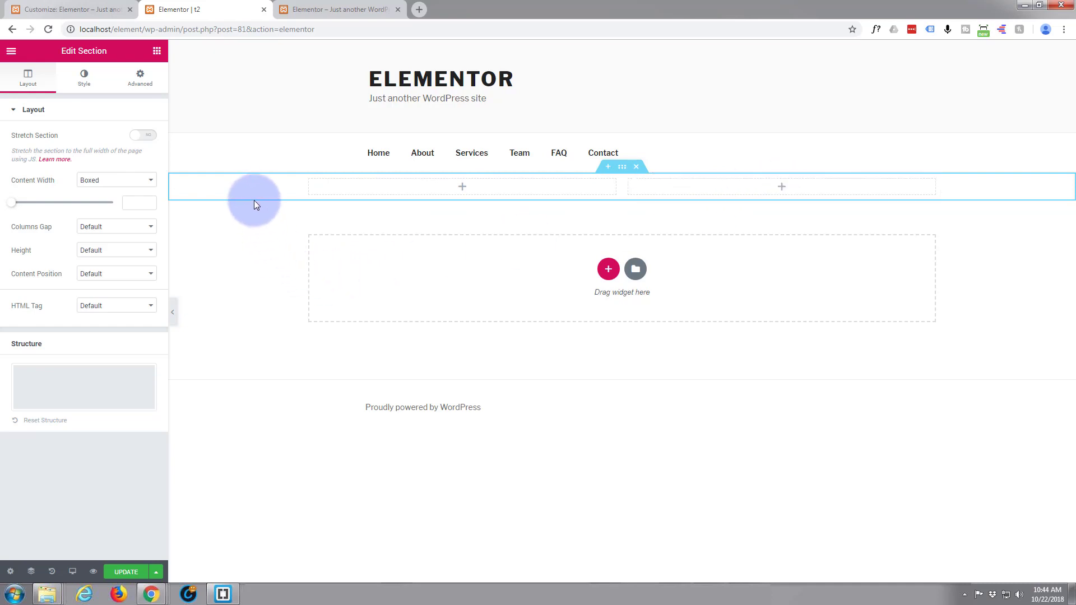
{"action": "left_click", "coordinate": [621, 167]}
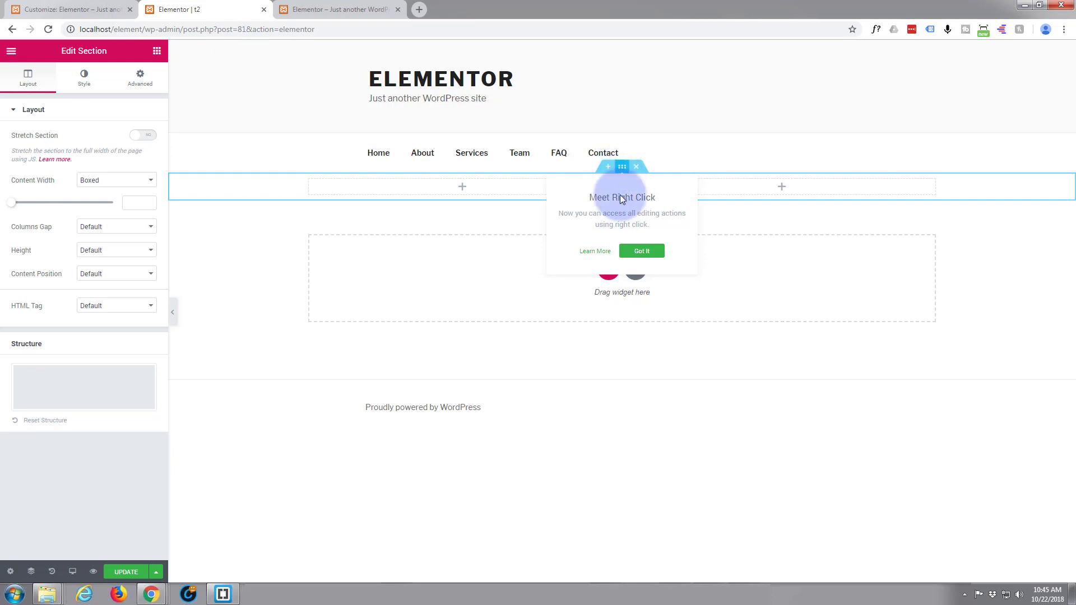
Step: Set library.jpg as the section's Classic background image
{"action": "right_click", "coordinate": [620, 167]}
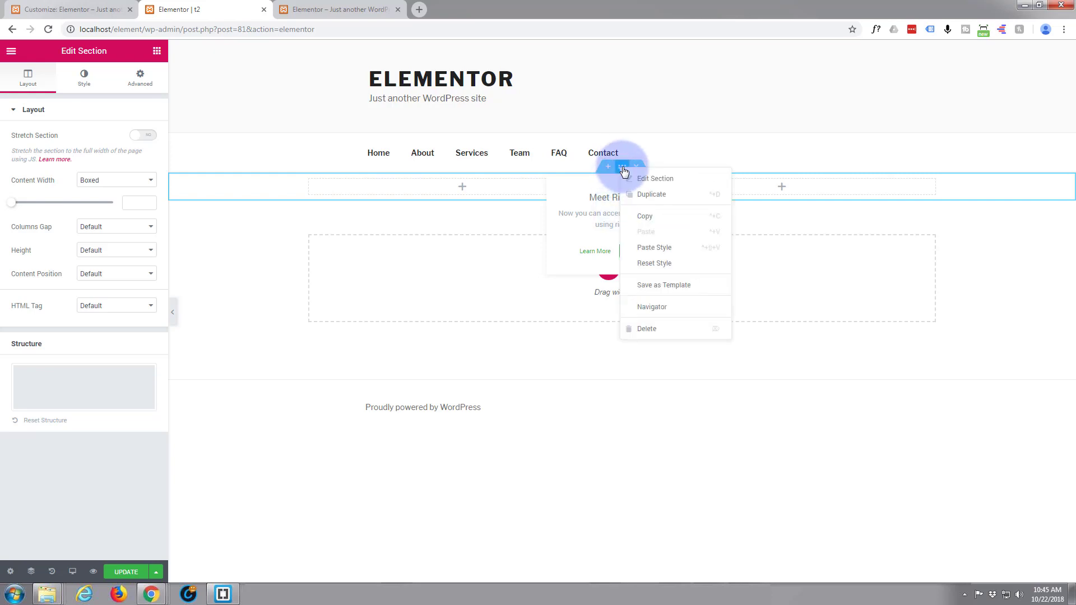
{"action": "left_click", "coordinate": [647, 184]}
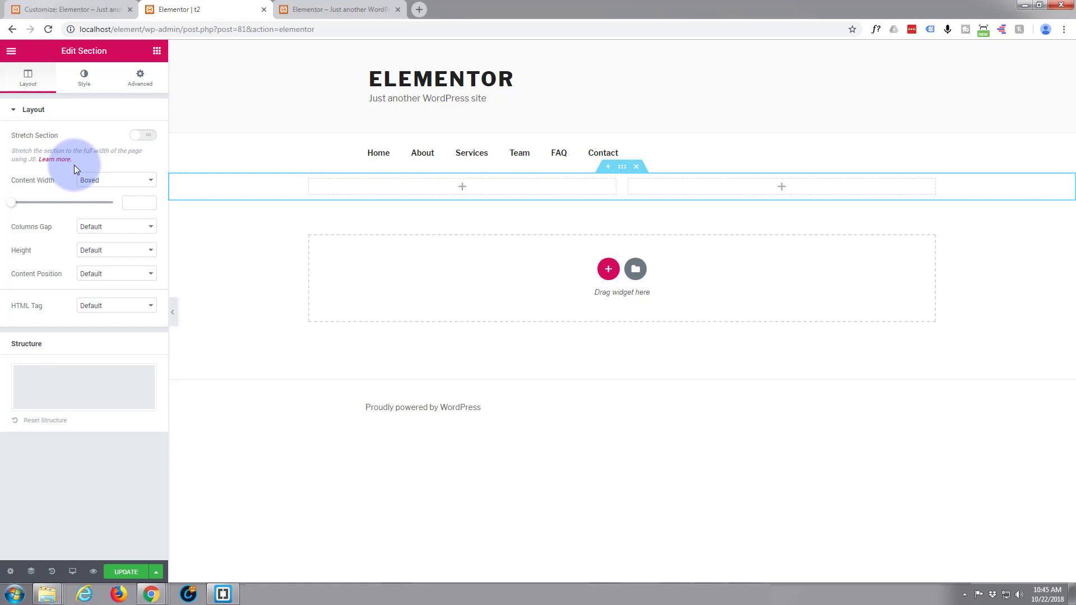
{"action": "left_click", "coordinate": [85, 83]}
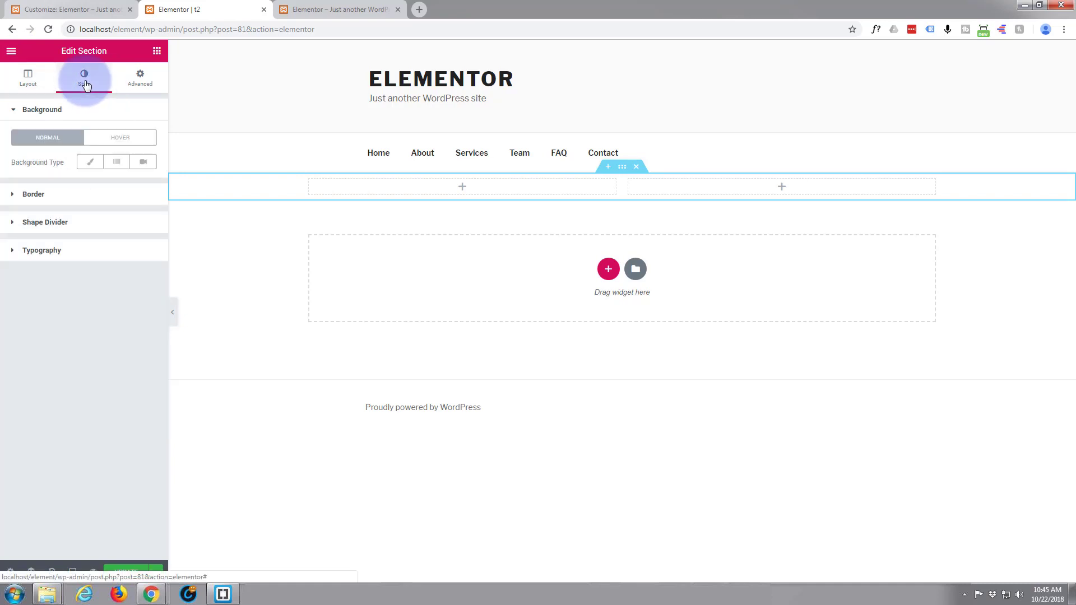
{"action": "left_click", "coordinate": [69, 110]}
{"action": "left_click", "coordinate": [86, 114]}
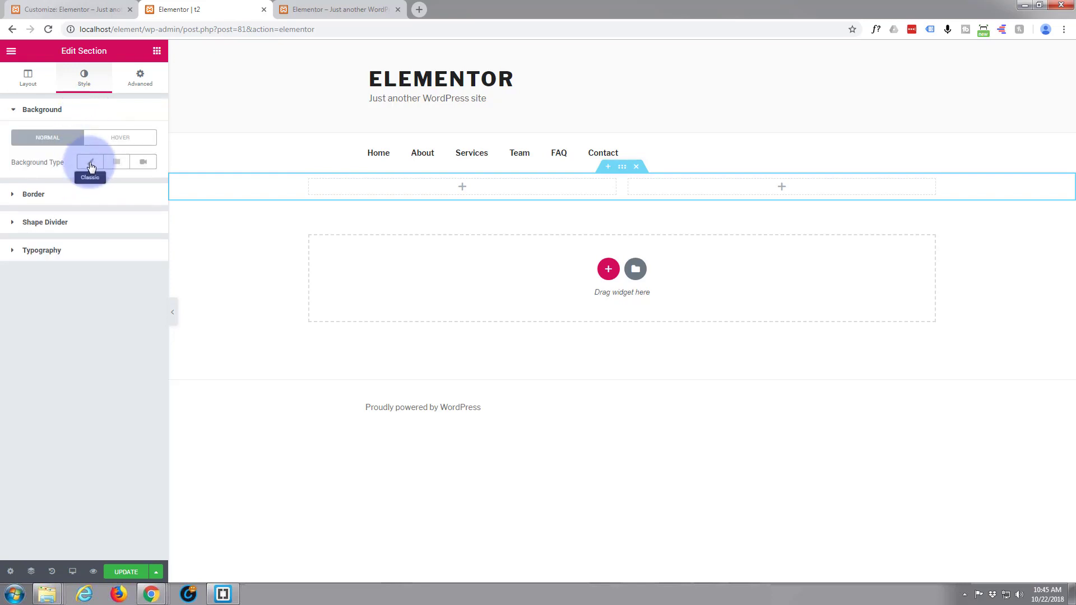
{"action": "left_click", "coordinate": [91, 163]}
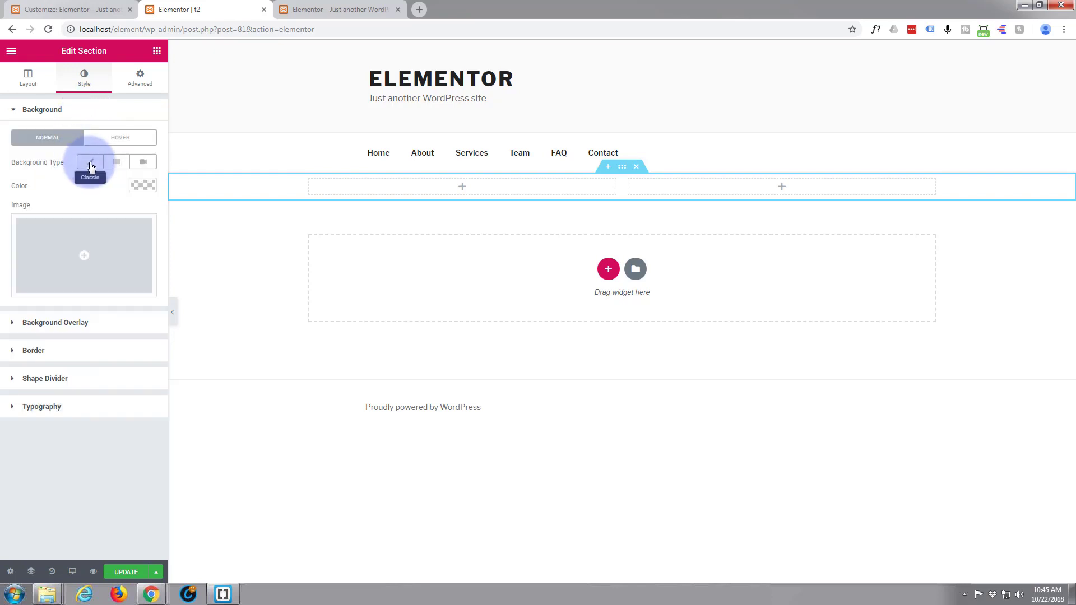
{"action": "left_click", "coordinate": [84, 259]}
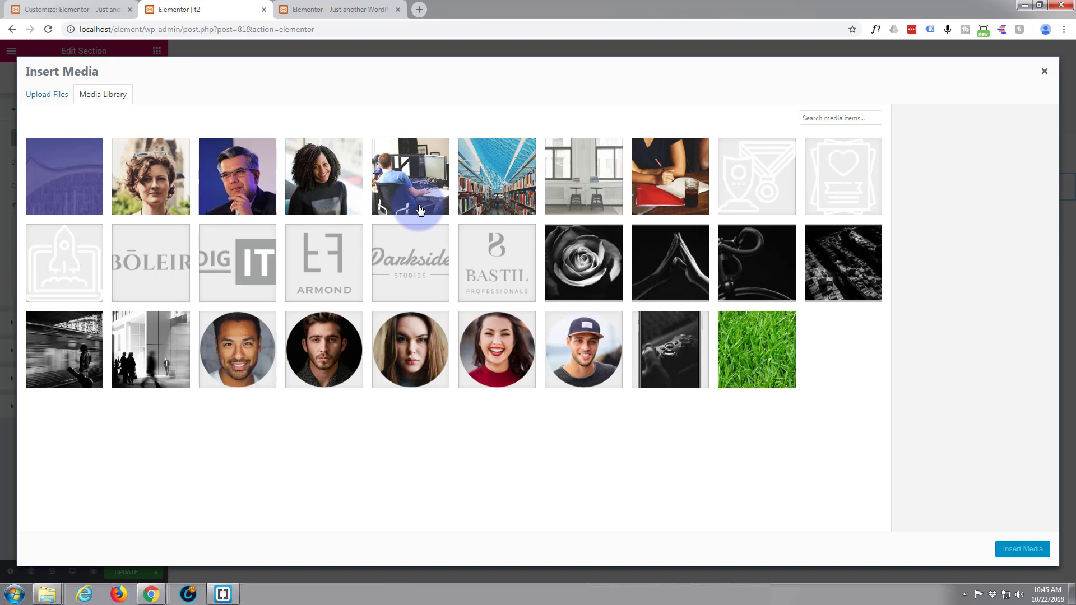
{"action": "left_click", "coordinate": [461, 188]}
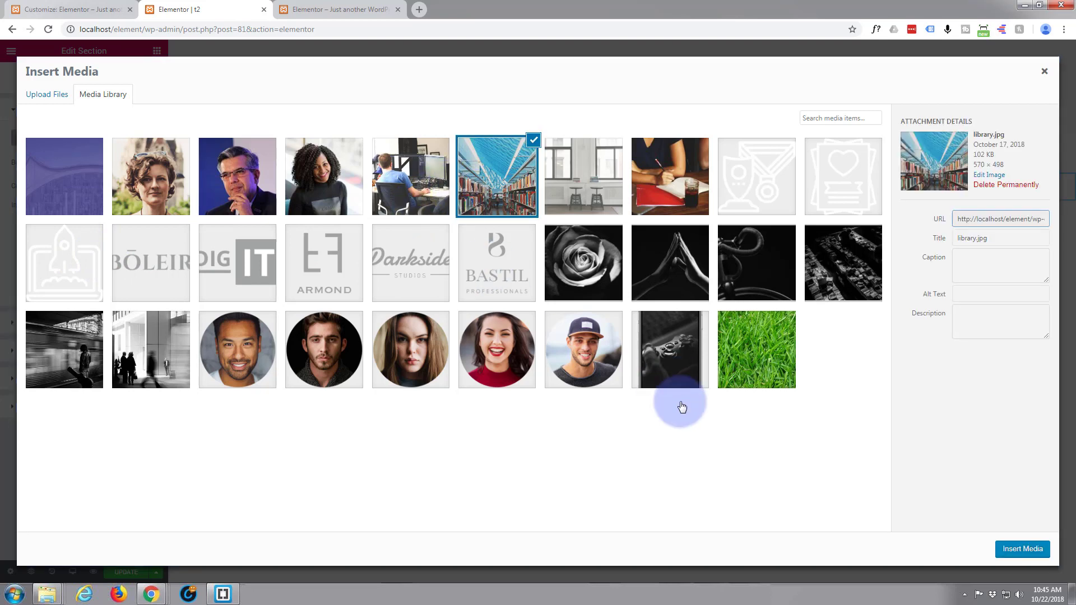
{"action": "left_click", "coordinate": [1030, 551]}
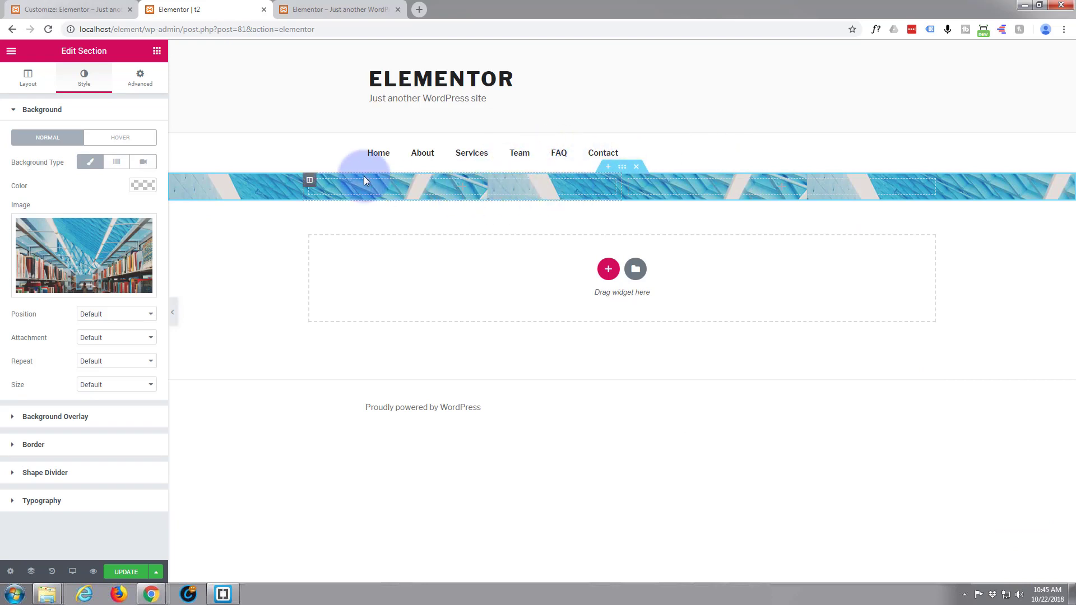
Step: Enter 100 in the section's linked Padding fields under Advanced
{"action": "left_click", "coordinate": [463, 192]}
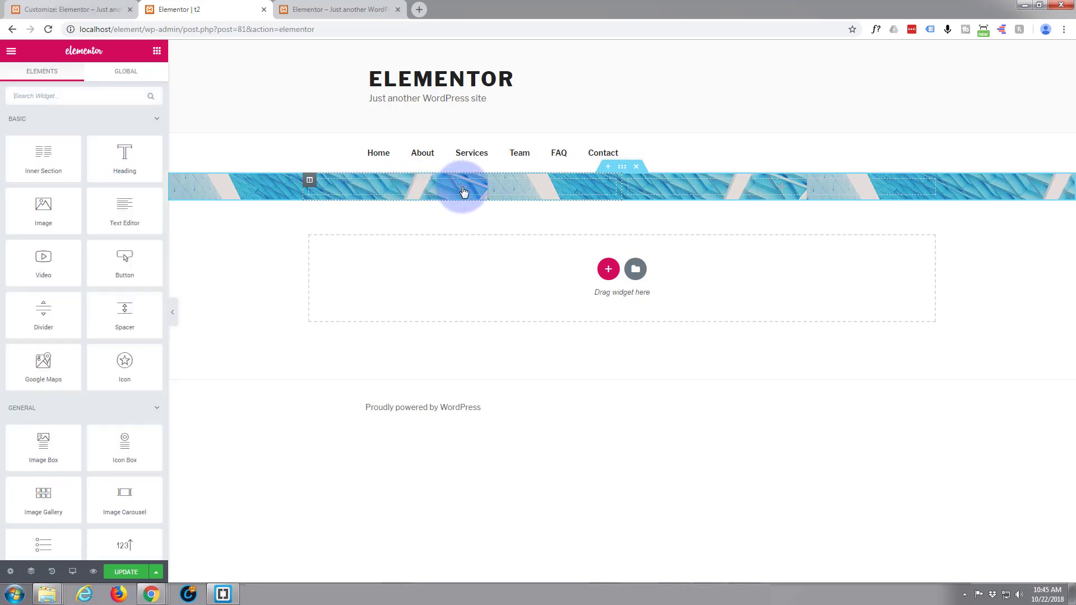
{"action": "left_click", "coordinate": [622, 167]}
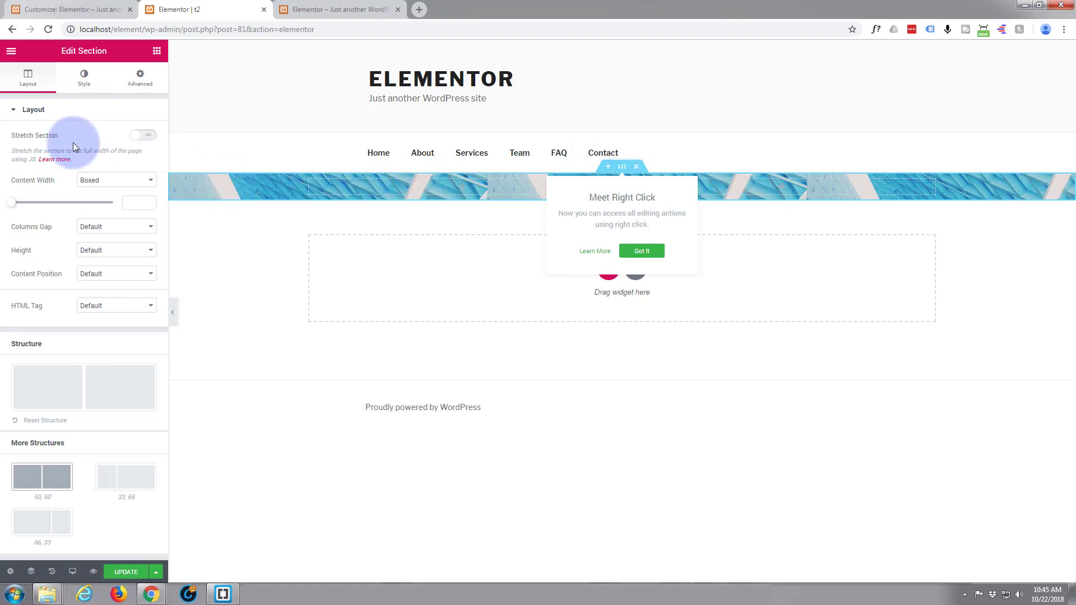
{"action": "left_click", "coordinate": [144, 77]}
{"action": "left_click", "coordinate": [30, 201]}
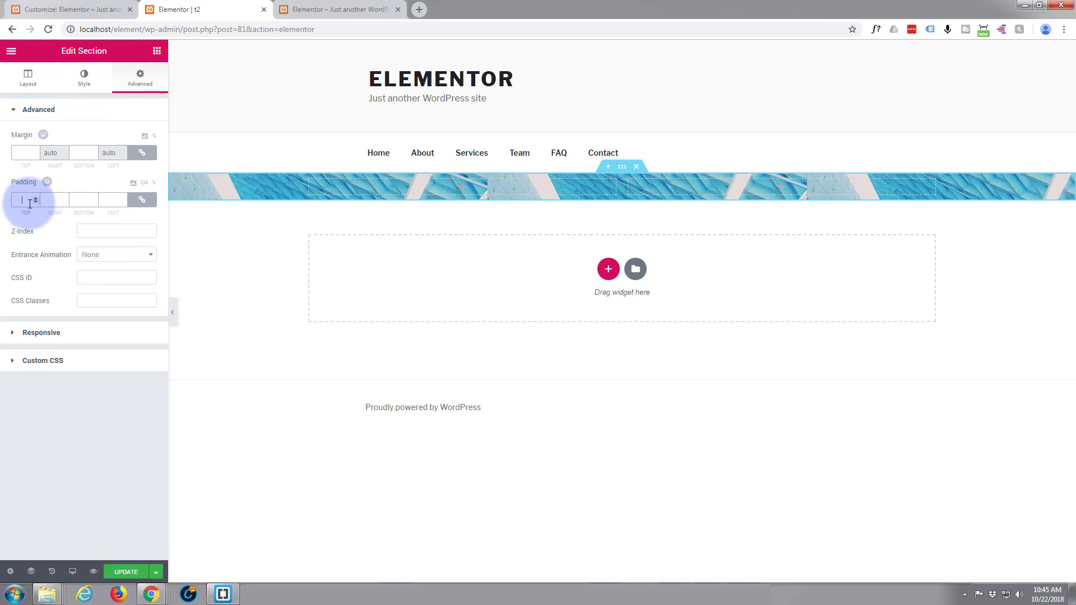
{"action": "type", "text": "1"}
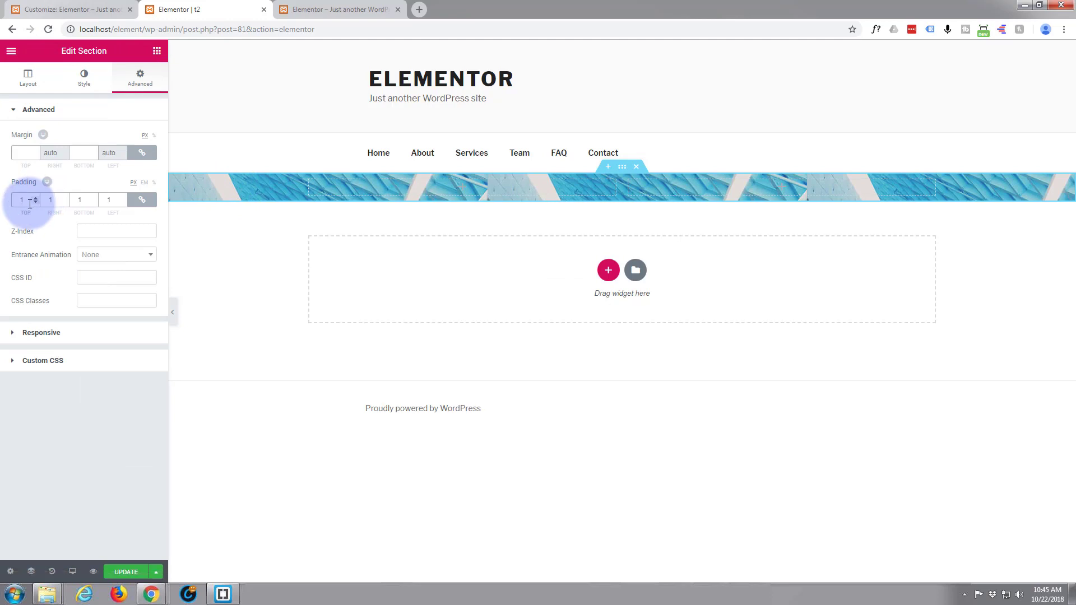
{"action": "type", "text": "00"}
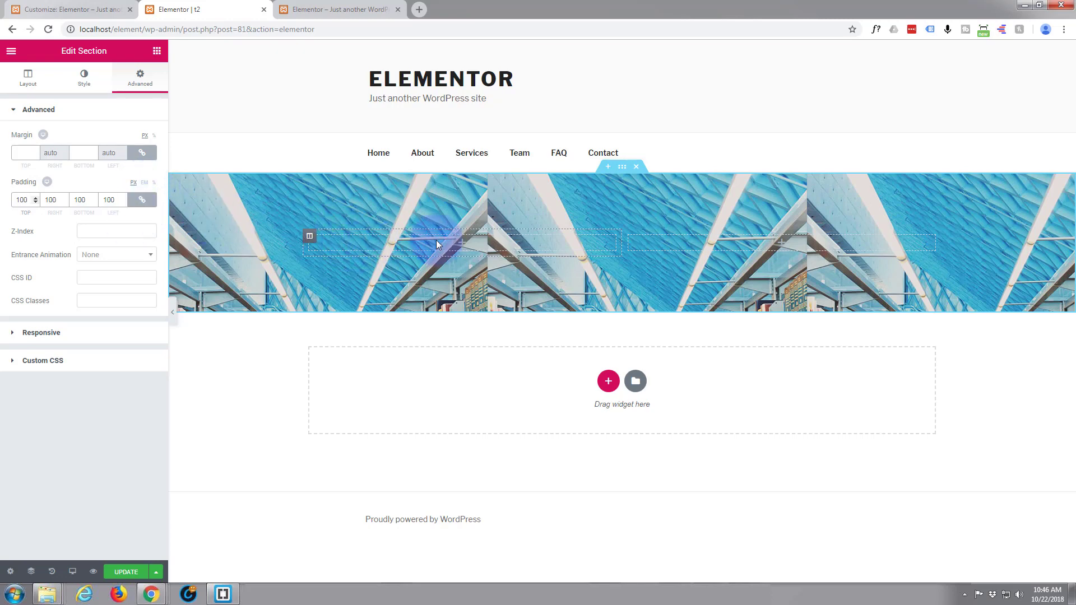
Step: Drop an Image widget into the left column showing teacher2.jpg
{"action": "left_click", "coordinate": [462, 245]}
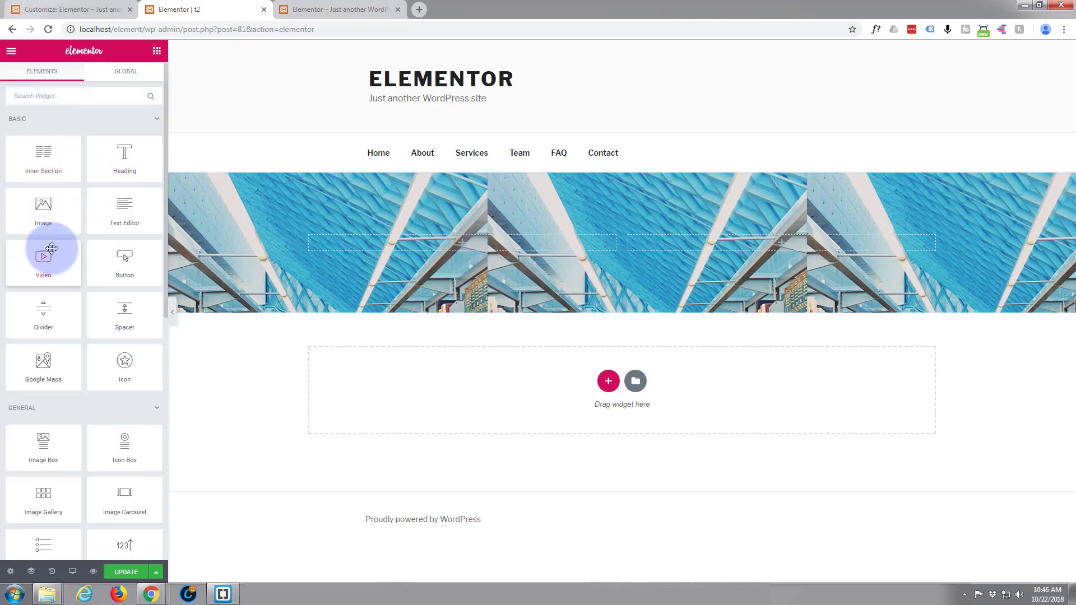
{"action": "left_click_drag", "start_coordinate": [35, 203], "coordinate": [468, 238]}
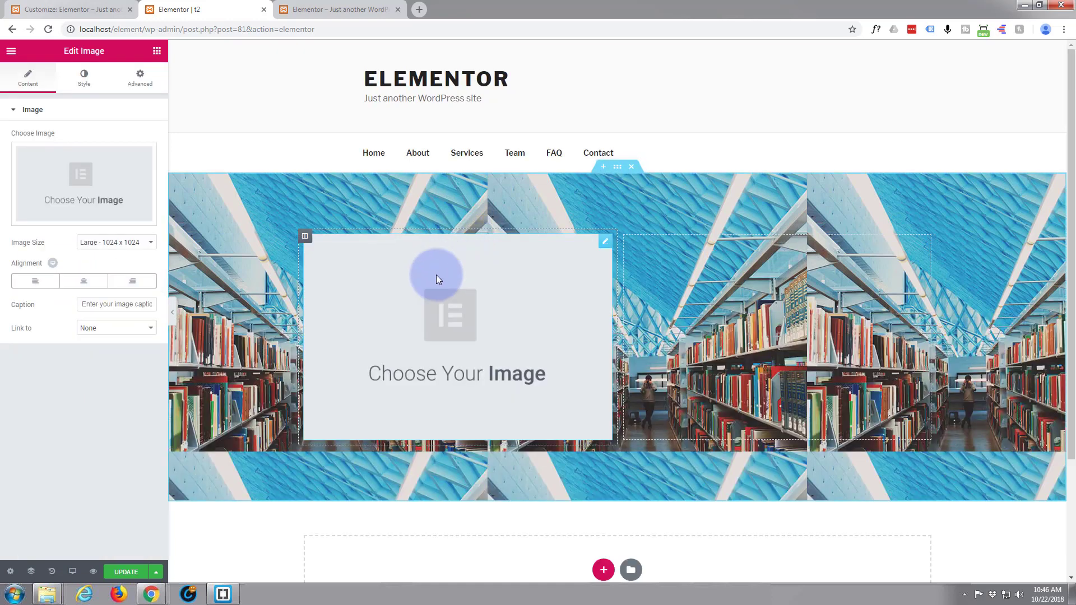
{"action": "left_click", "coordinate": [80, 182]}
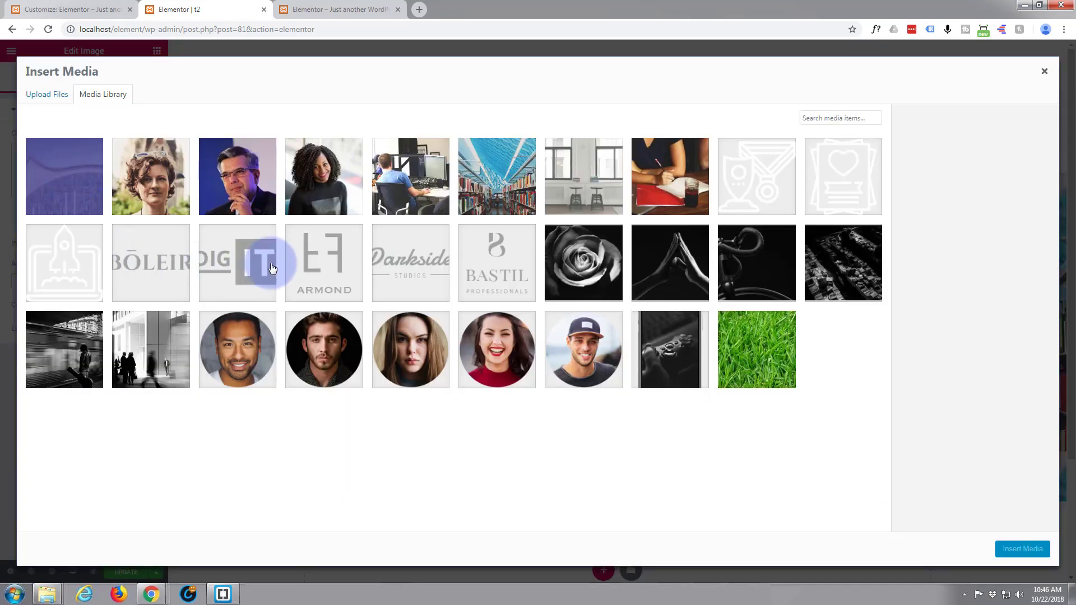
{"action": "left_click", "coordinate": [236, 196]}
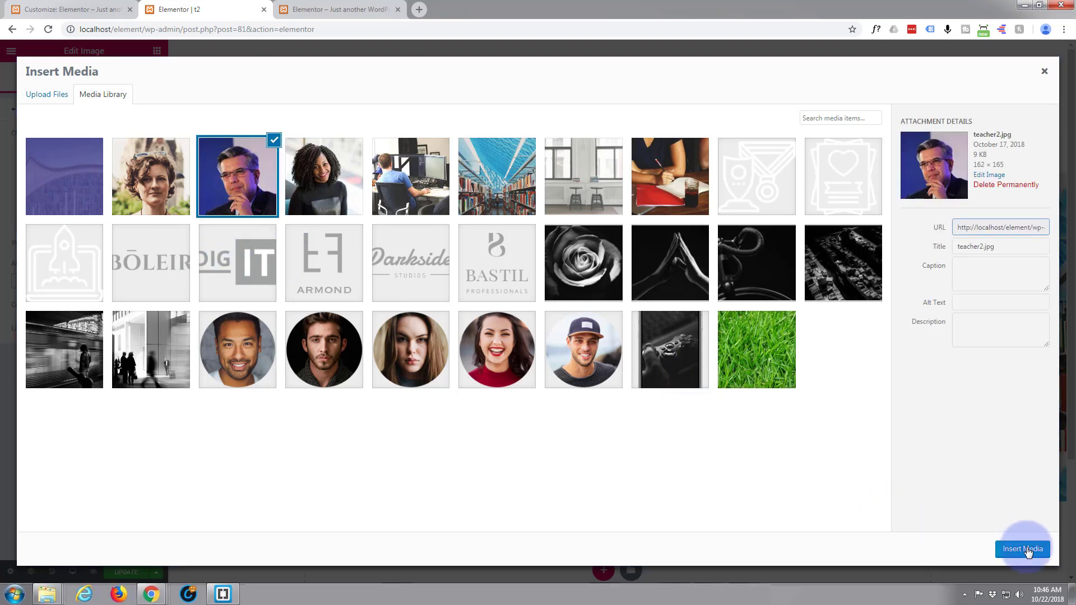
{"action": "left_click", "coordinate": [1027, 550]}
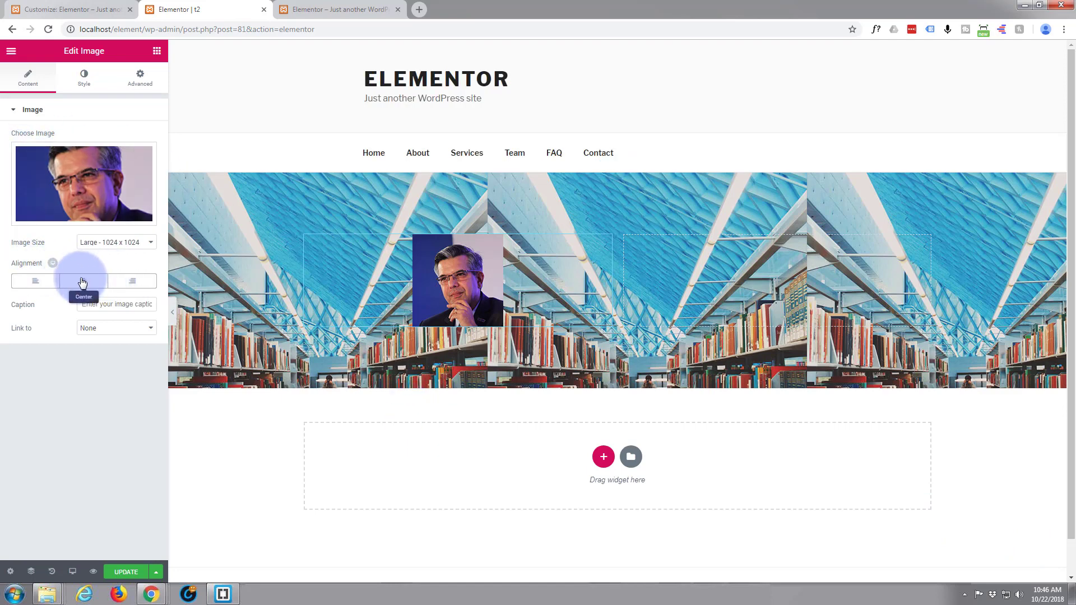
Step: Give the portrait a solid 10 px #4054b2 border and a border radius of 50
{"action": "left_click", "coordinate": [83, 78]}
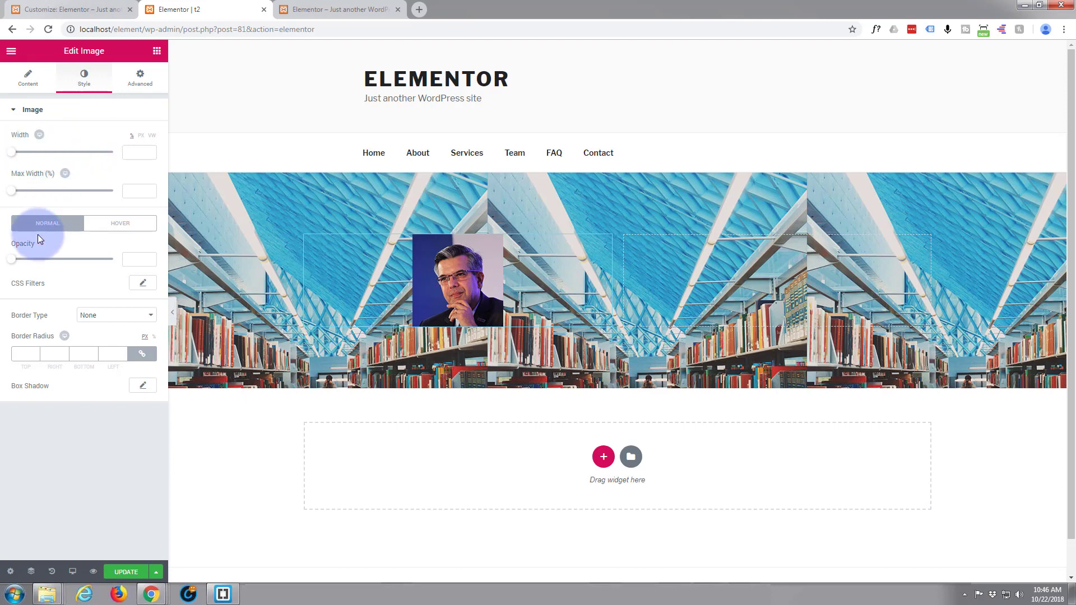
{"action": "left_click", "coordinate": [149, 317]}
{"action": "left_click", "coordinate": [115, 337]}
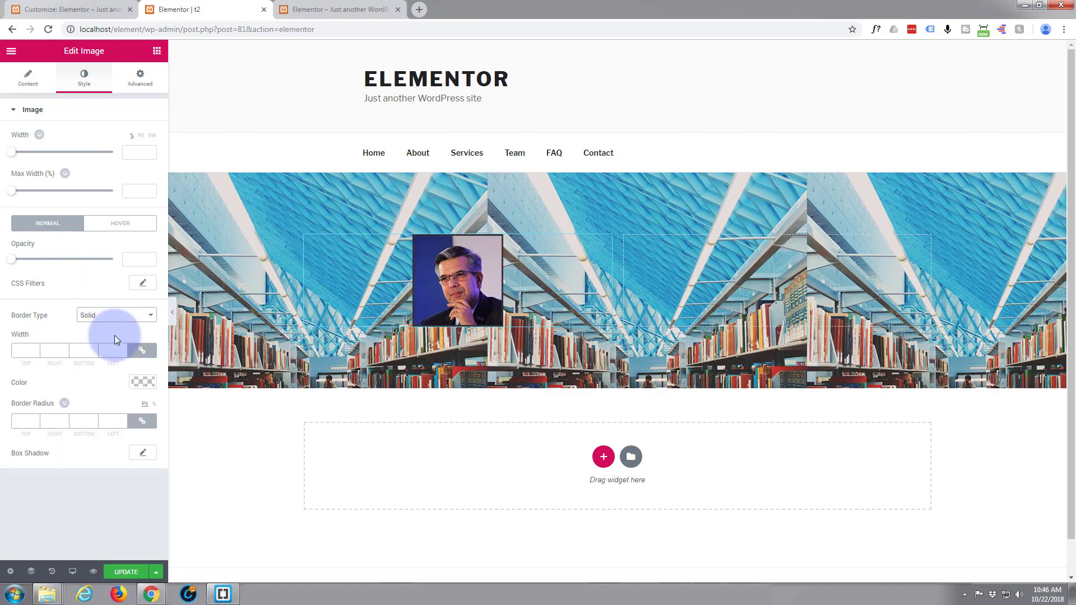
{"action": "left_click", "coordinate": [28, 351]}
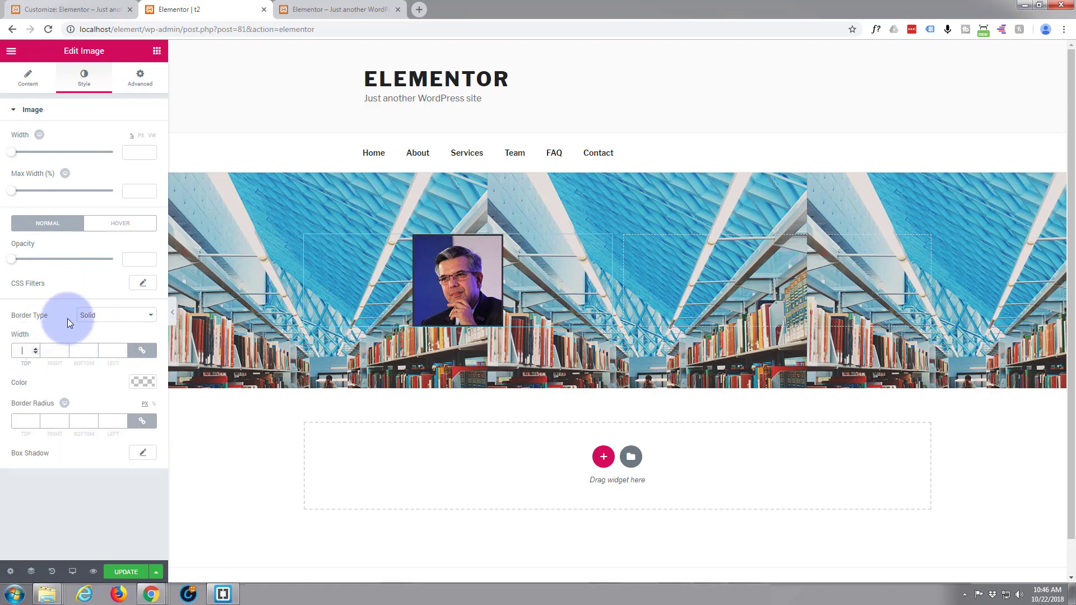
{"action": "type", "text": "10"}
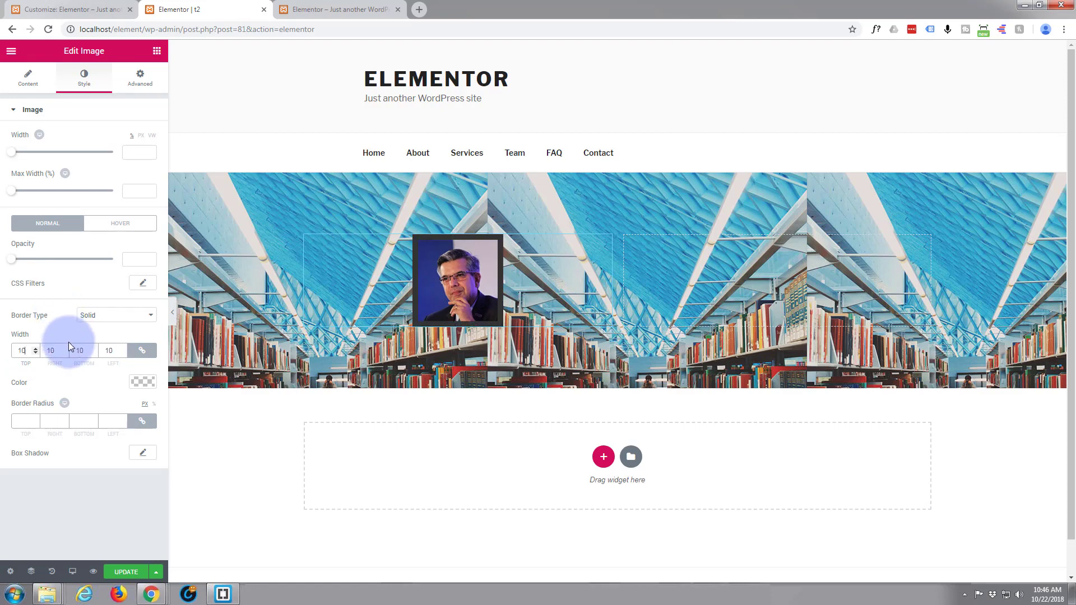
{"action": "left_click", "coordinate": [143, 382]}
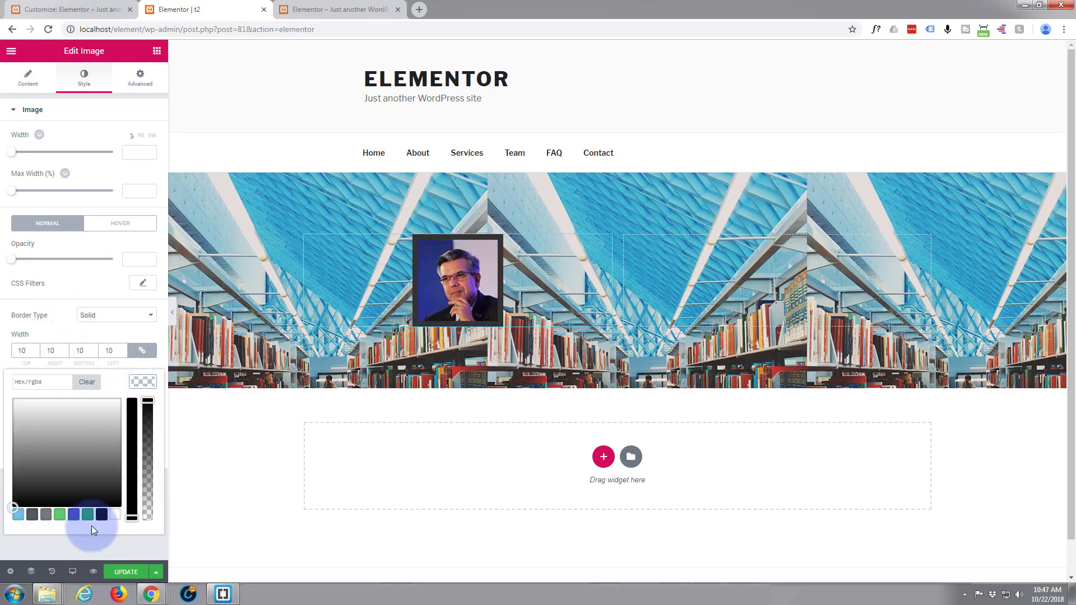
{"action": "left_click", "coordinate": [73, 514]}
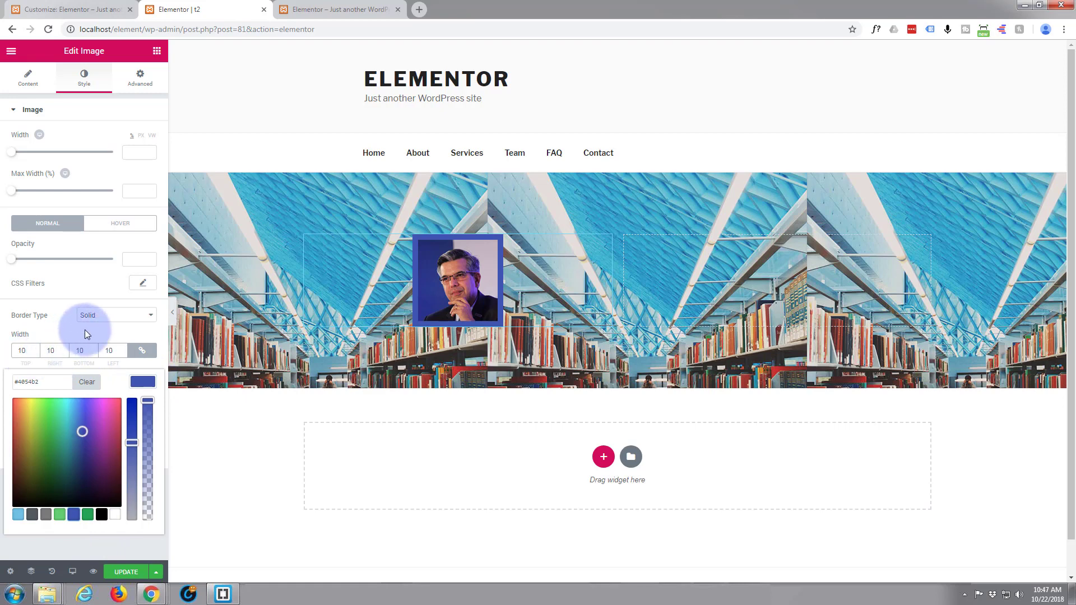
{"action": "left_click", "coordinate": [72, 542]}
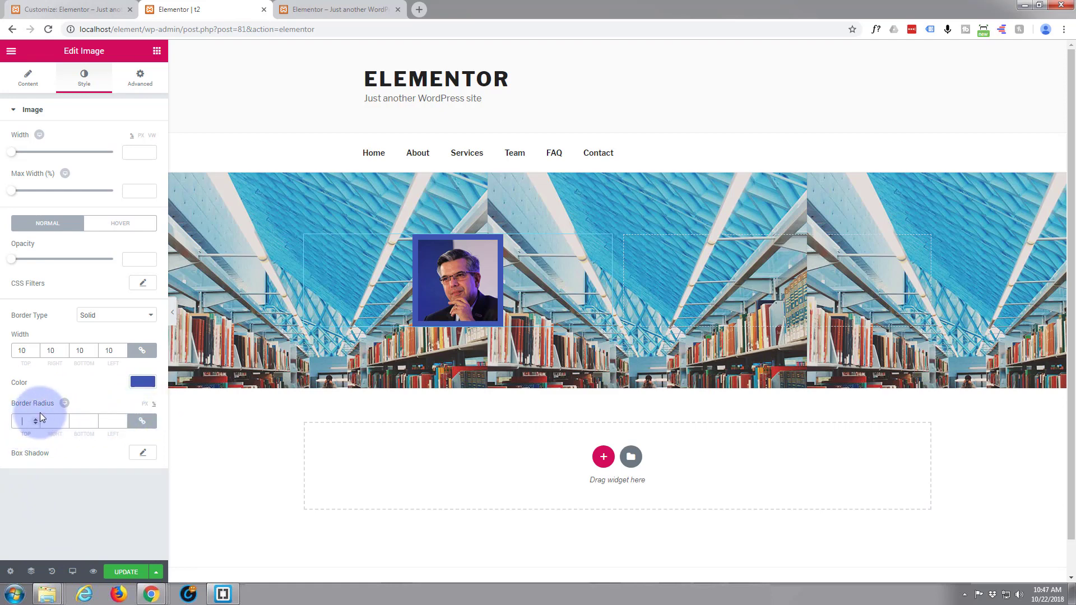
{"action": "type", "text": "50"}
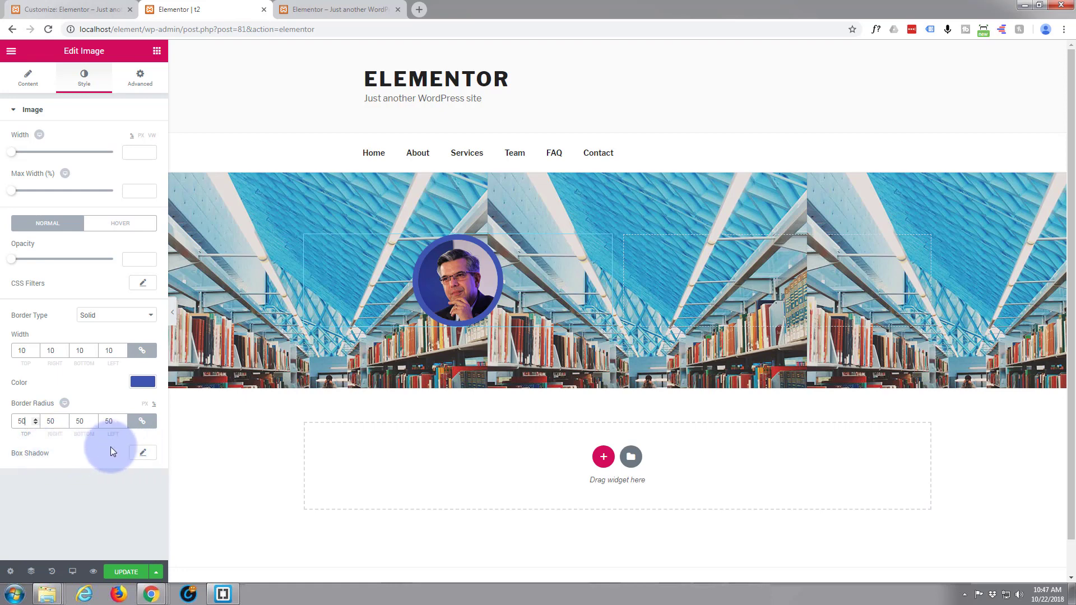
Step: Set the portrait's box shadow to horizontal 9, vertical 9, blur 28, then update
{"action": "left_click", "coordinate": [143, 452]}
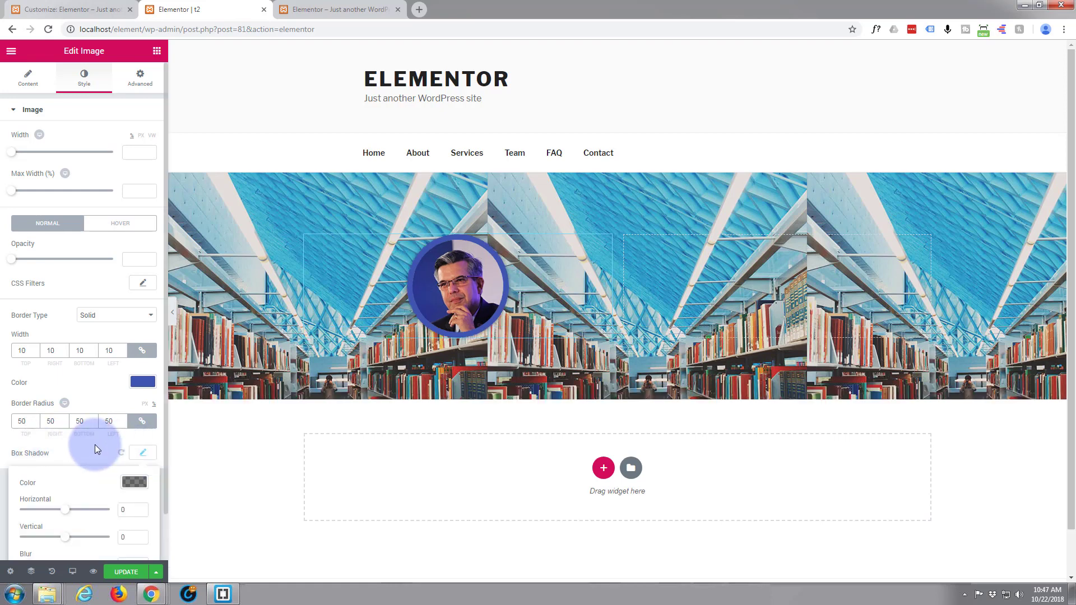
{"action": "scroll", "coordinate": [95, 444], "scroll_direction": "down", "scroll_amount": 1}
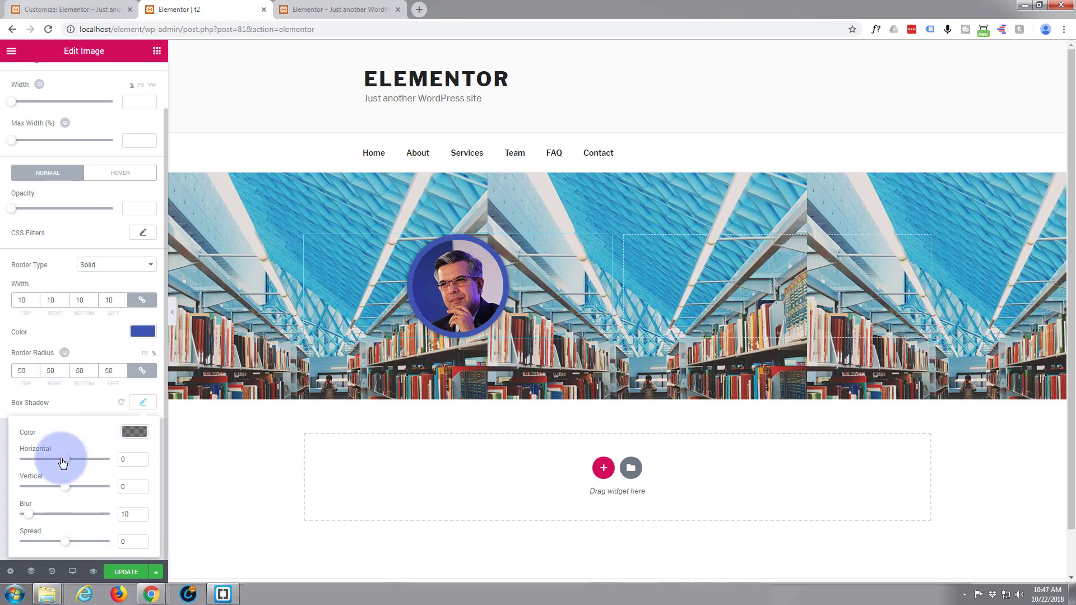
{"action": "left_click_drag", "start_coordinate": [65, 460], "coordinate": [47, 515]}
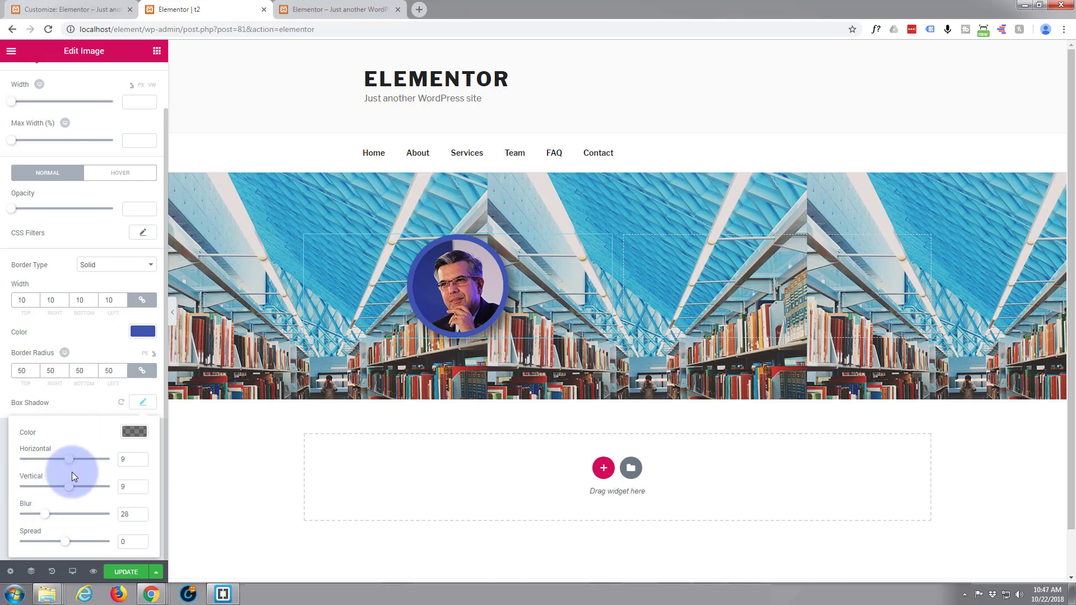
{"action": "left_click", "coordinate": [126, 572]}
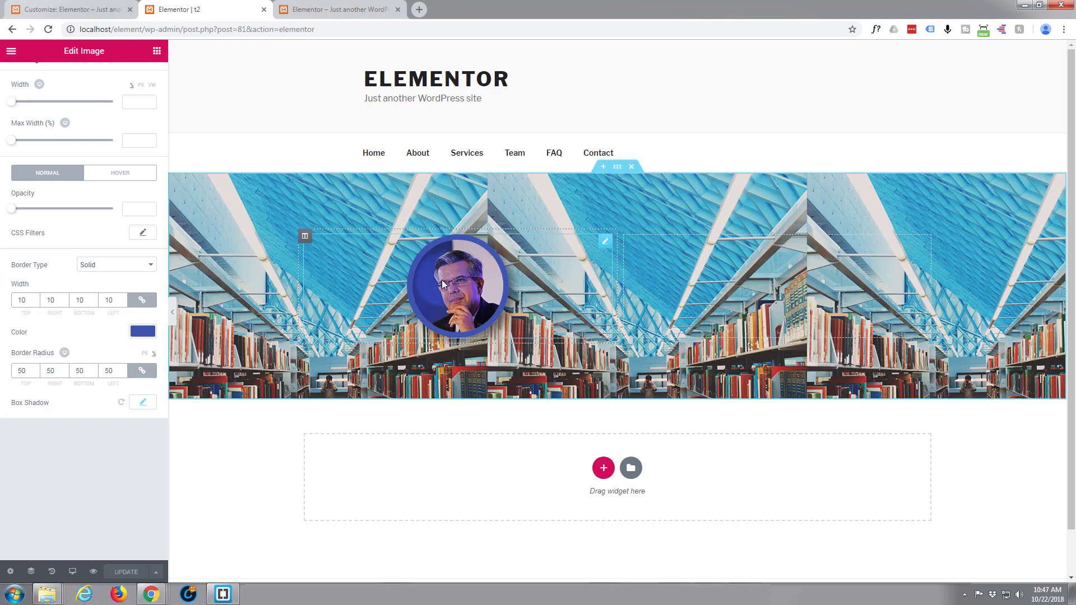
Step: Drop a Heading widget into the right column and set it to H1, size XL
{"action": "left_click", "coordinate": [729, 262]}
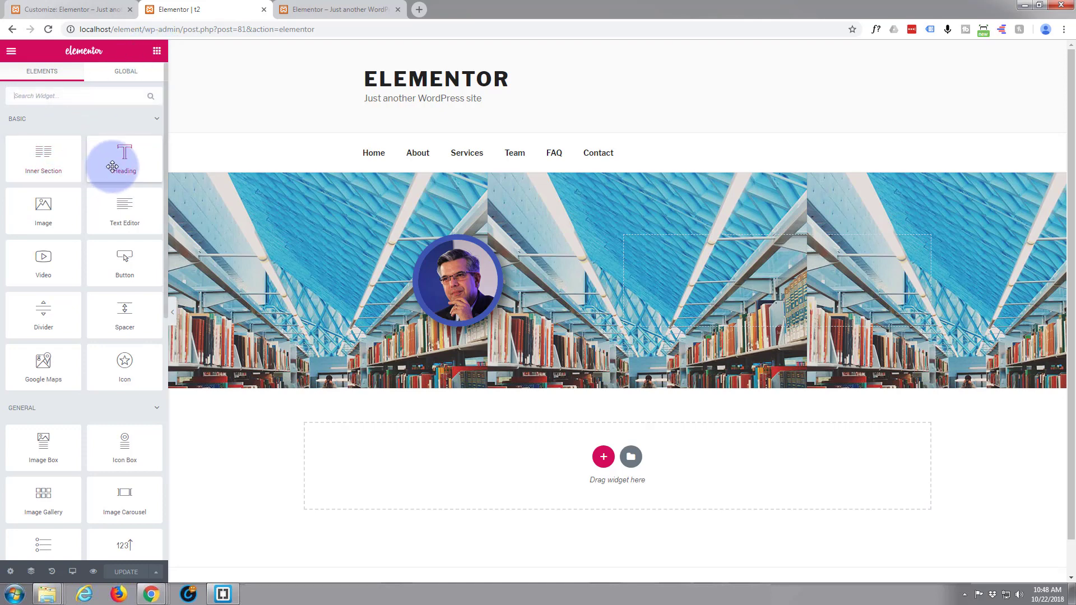
{"action": "left_click_drag", "start_coordinate": [115, 164], "coordinate": [735, 275]}
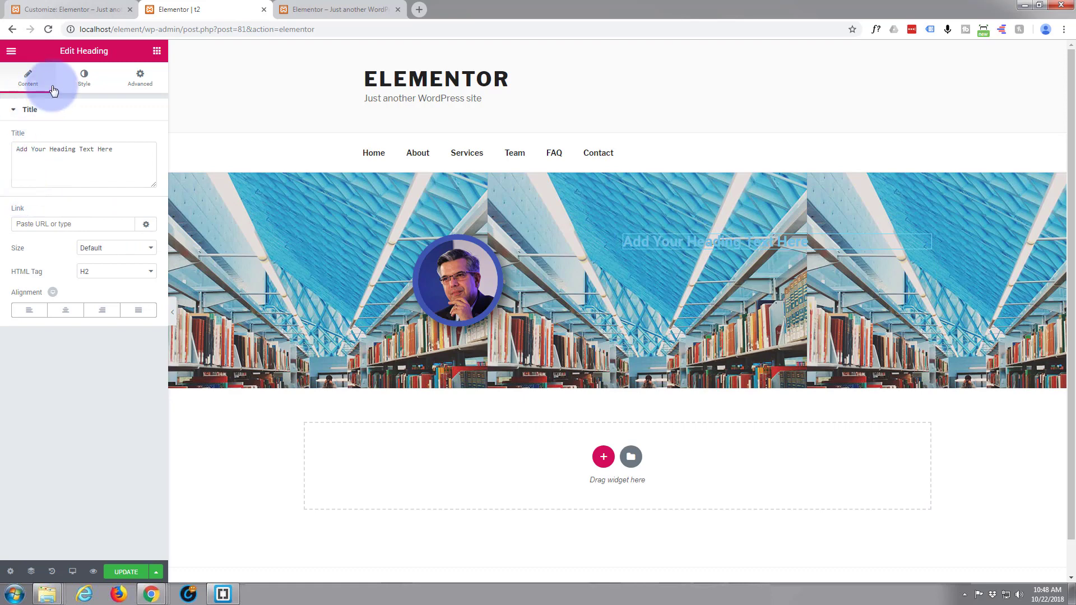
{"action": "left_click", "coordinate": [147, 272]}
{"action": "left_click", "coordinate": [118, 283]}
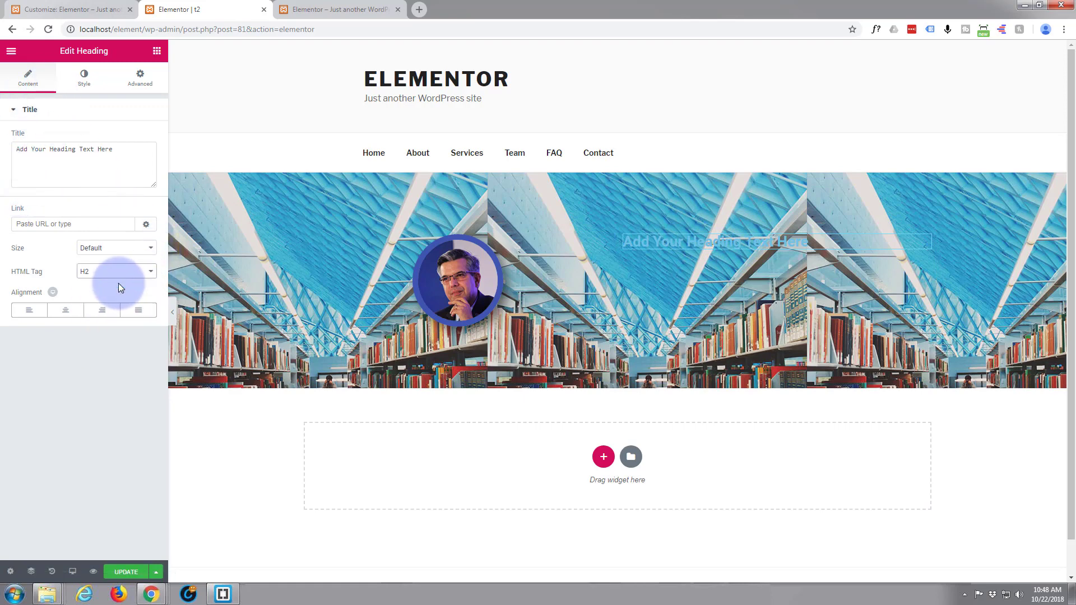
{"action": "left_click", "coordinate": [149, 249]}
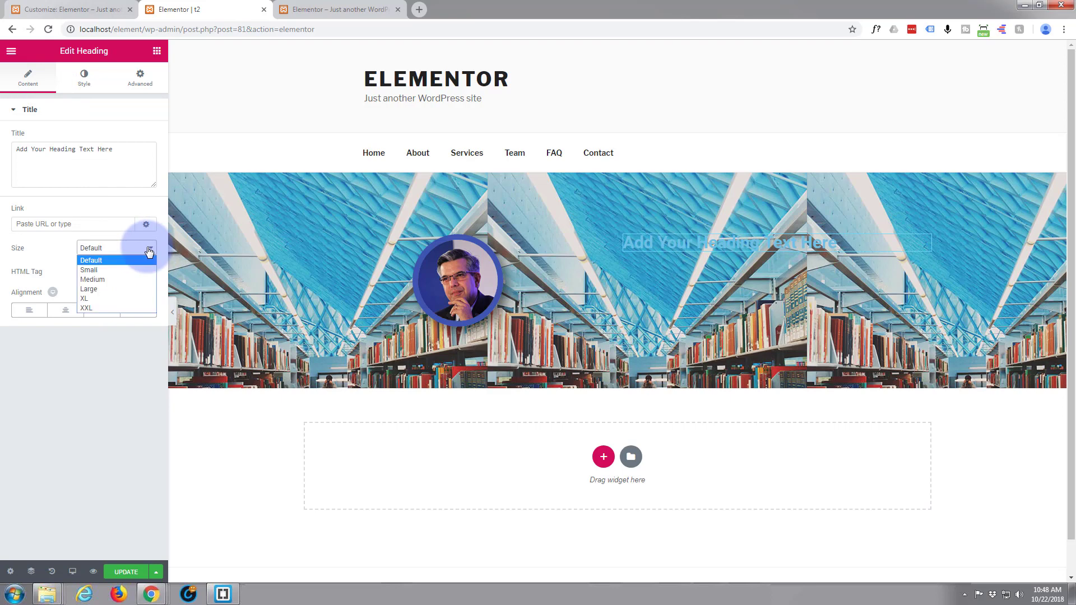
{"action": "left_click", "coordinate": [123, 288]}
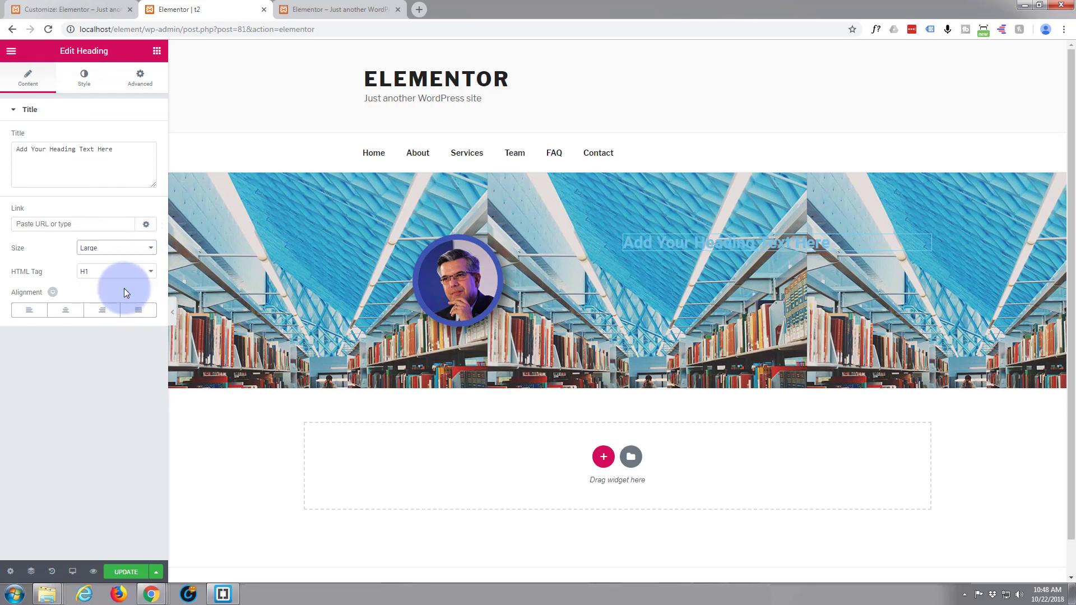
{"action": "left_click", "coordinate": [150, 249]}
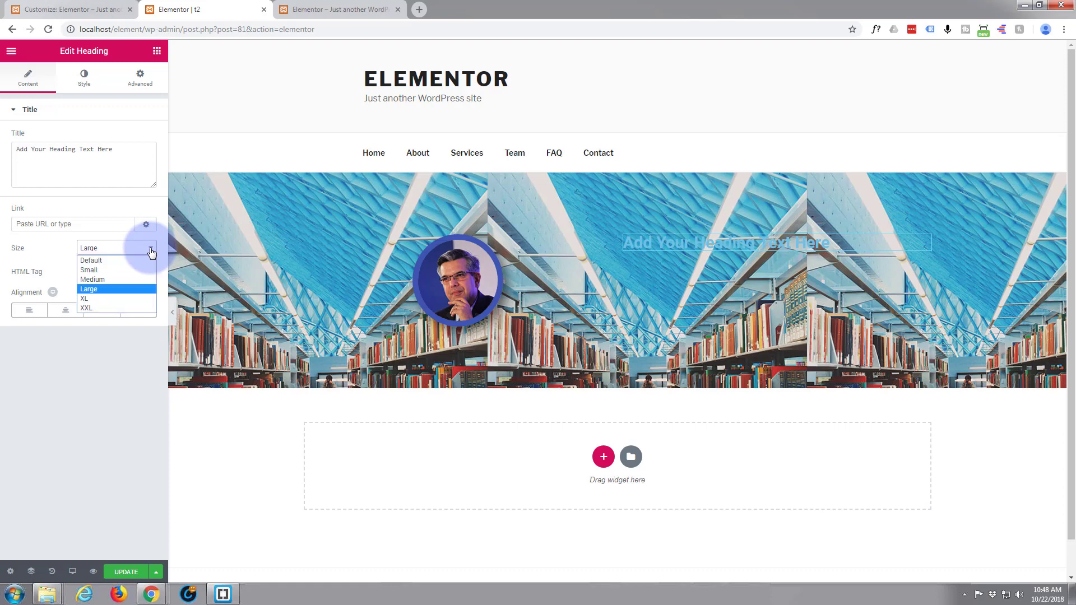
{"action": "left_click", "coordinate": [118, 295]}
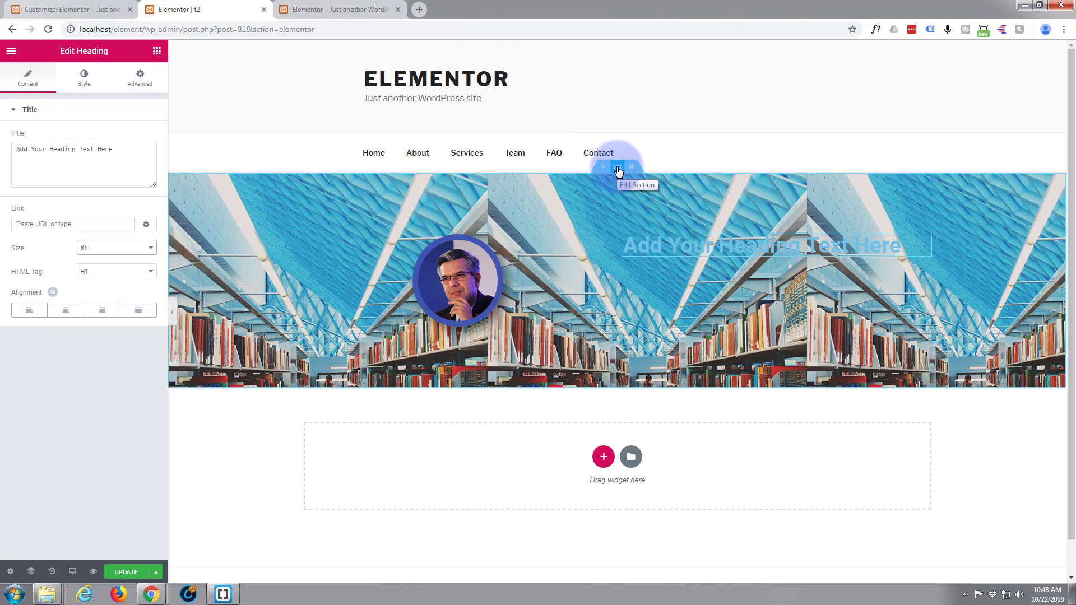
Step: Set the hero section's background attachment to Fixed
{"action": "left_click", "coordinate": [618, 168]}
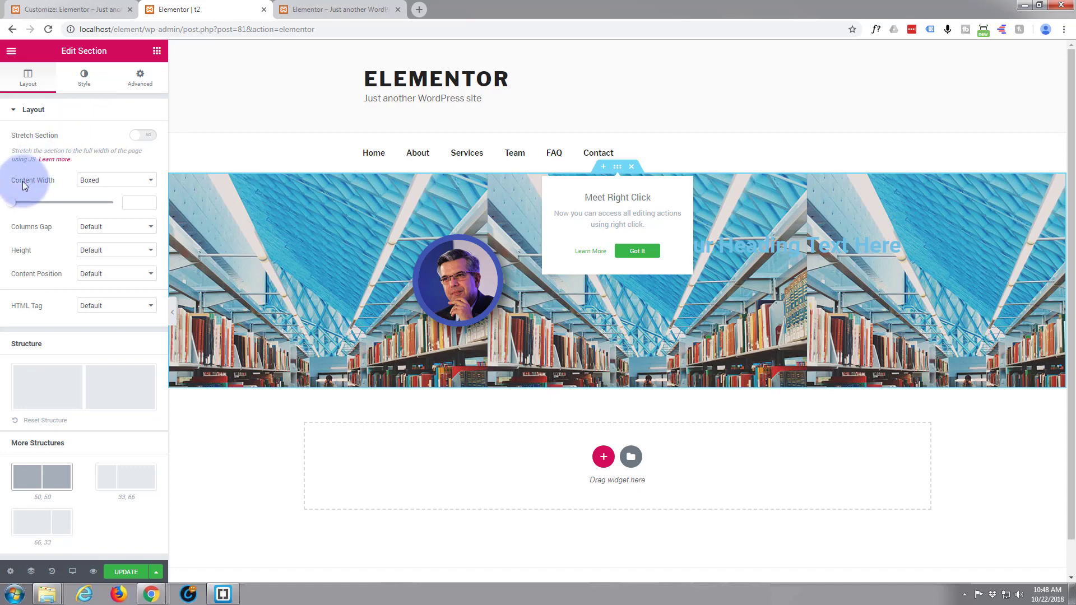
{"action": "left_click", "coordinate": [84, 78]}
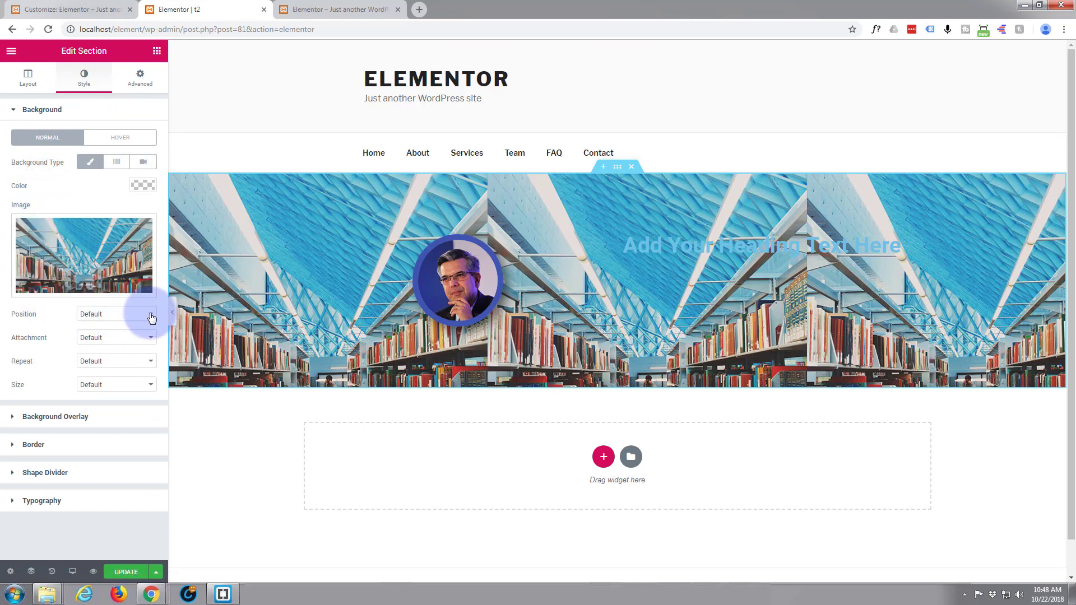
{"action": "left_click", "coordinate": [151, 338]}
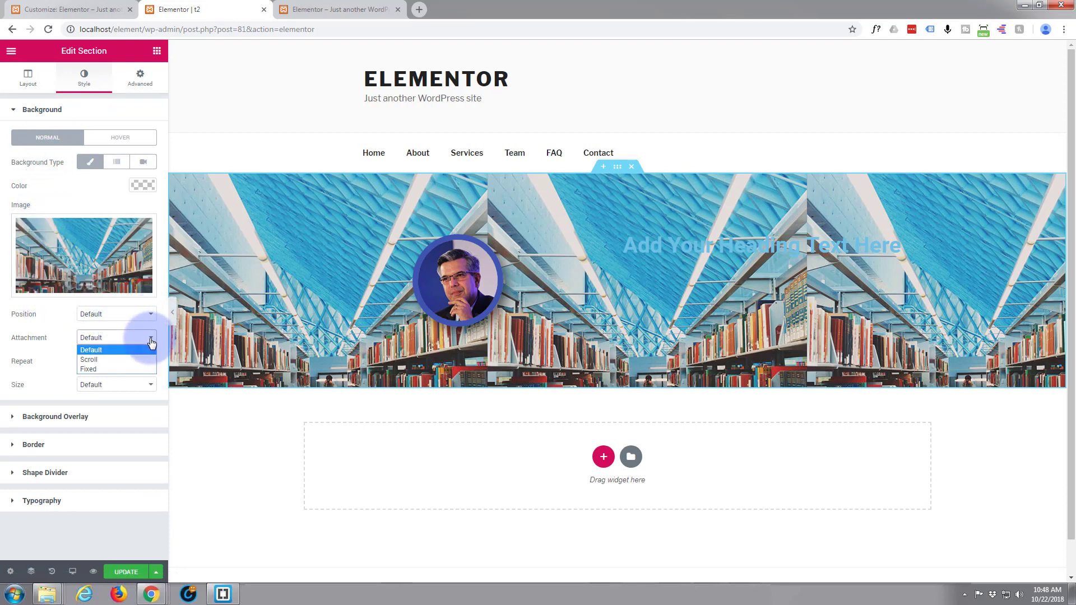
{"action": "left_click", "coordinate": [150, 341]}
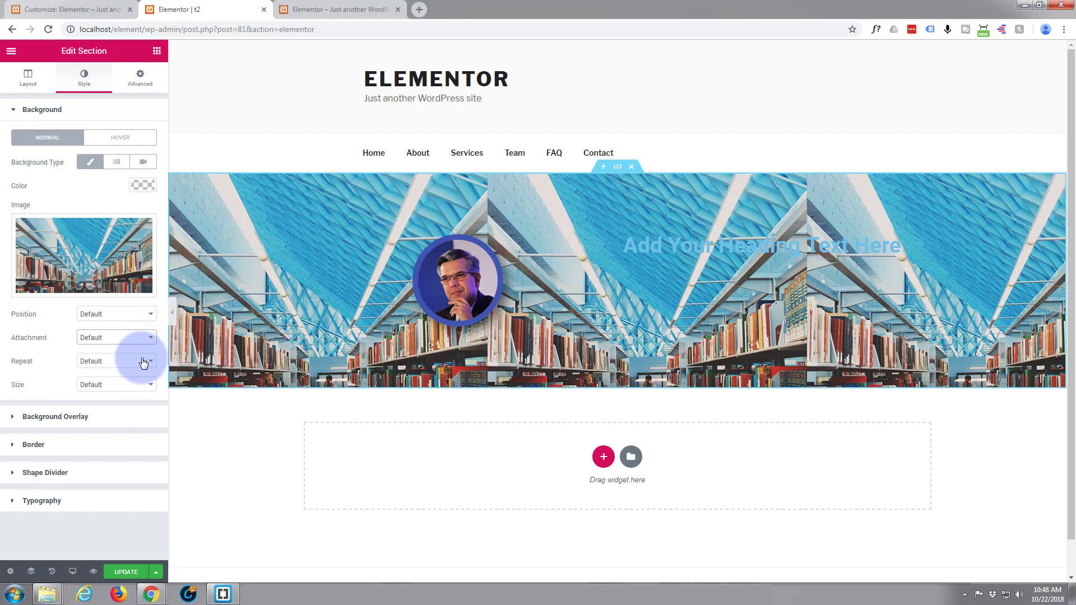
{"action": "left_click", "coordinate": [141, 340]}
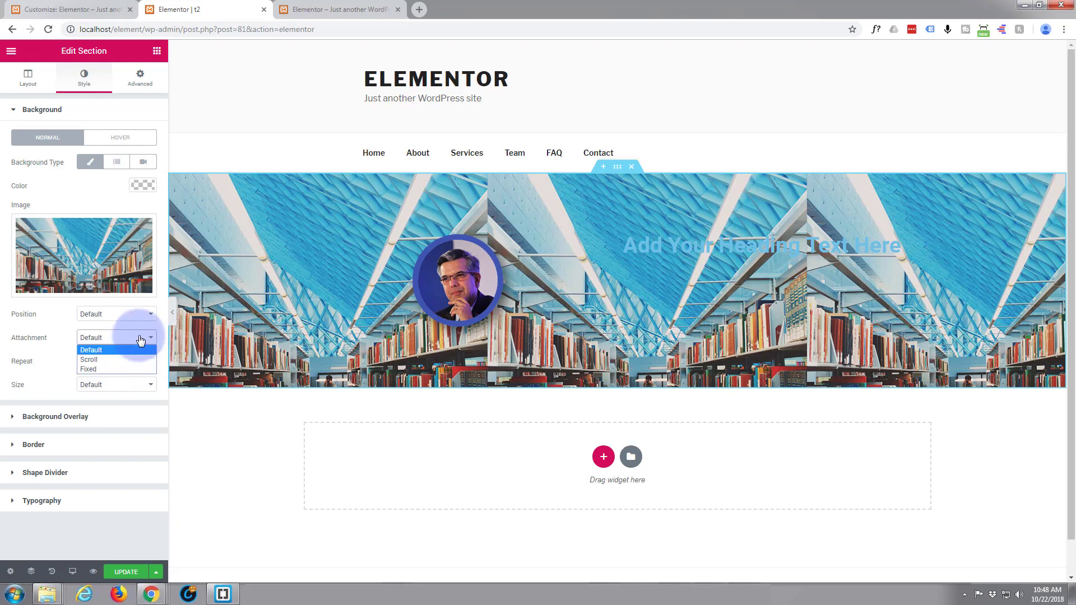
{"action": "left_click", "coordinate": [121, 366]}
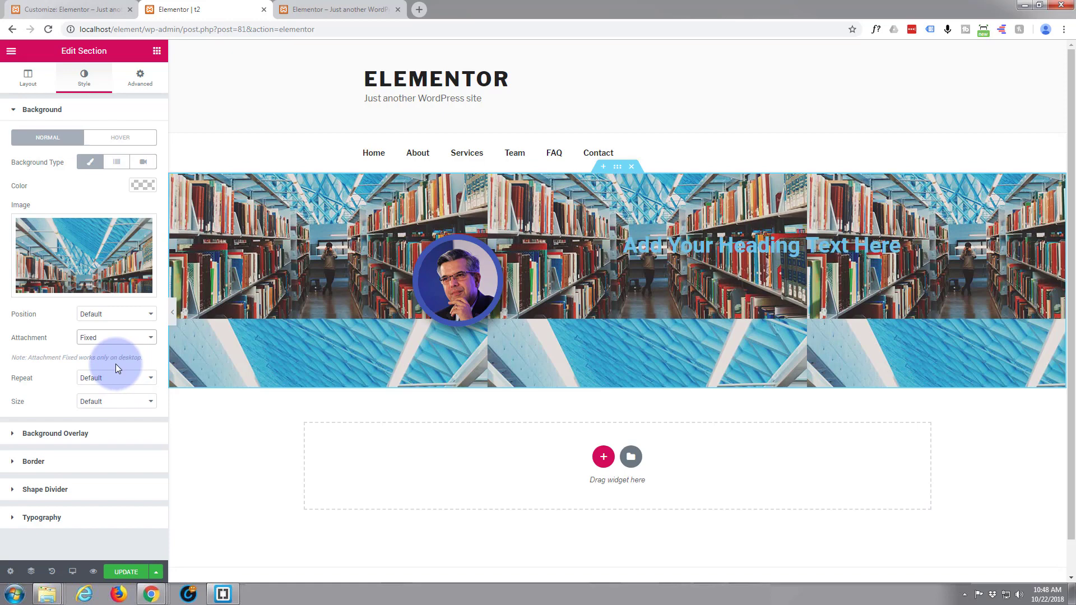
Step: Set the background Repeat to No-repeat and Size to Cover
{"action": "scroll", "coordinate": [268, 256], "scroll_direction": "down", "scroll_amount": 1}
{"action": "scroll", "coordinate": [268, 257], "scroll_direction": "up", "scroll_amount": 1}
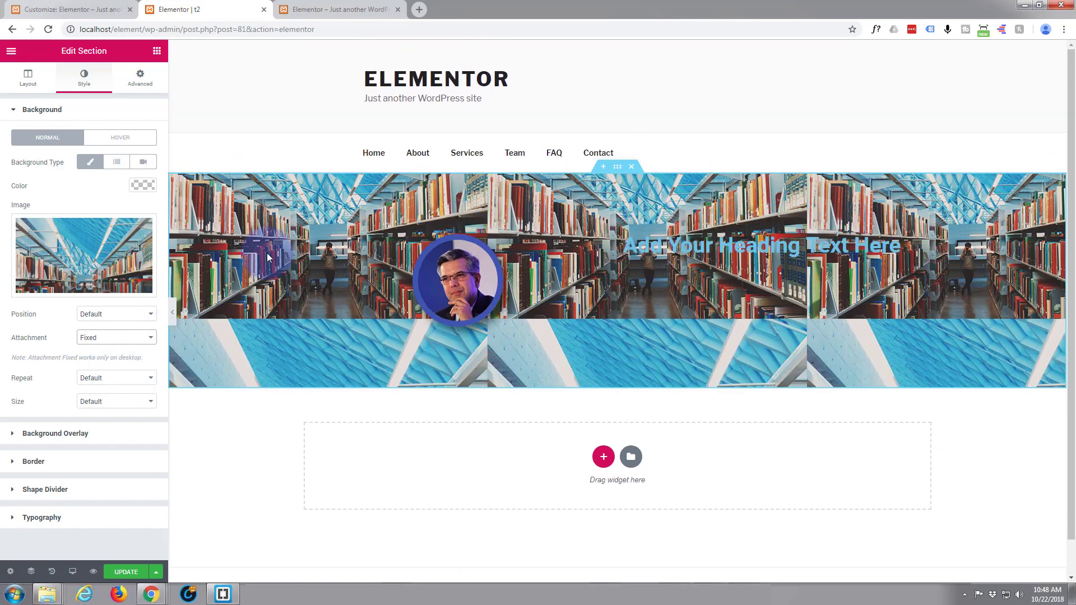
{"action": "scroll", "coordinate": [264, 249], "scroll_direction": "down", "scroll_amount": 1}
{"action": "scroll", "coordinate": [257, 240], "scroll_direction": "up", "scroll_amount": 1}
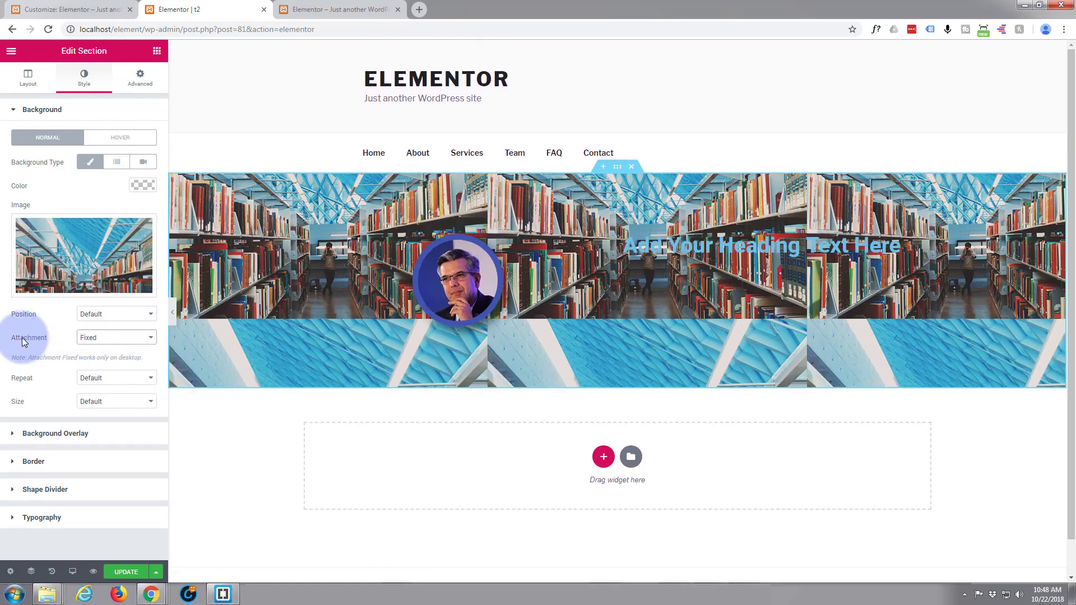
{"action": "left_click", "coordinate": [148, 378]}
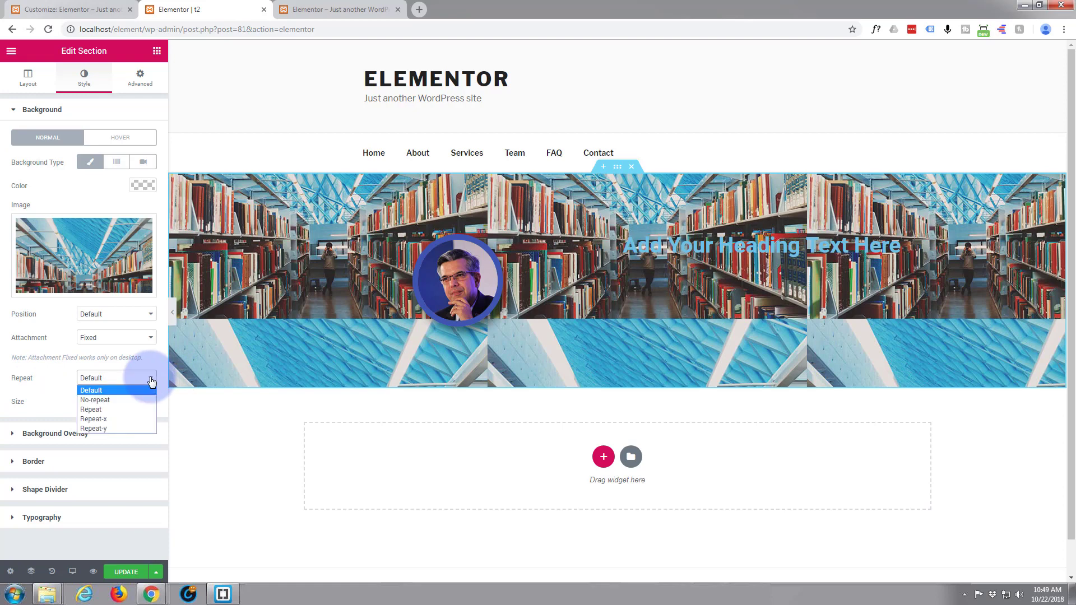
{"action": "left_click", "coordinate": [127, 399]}
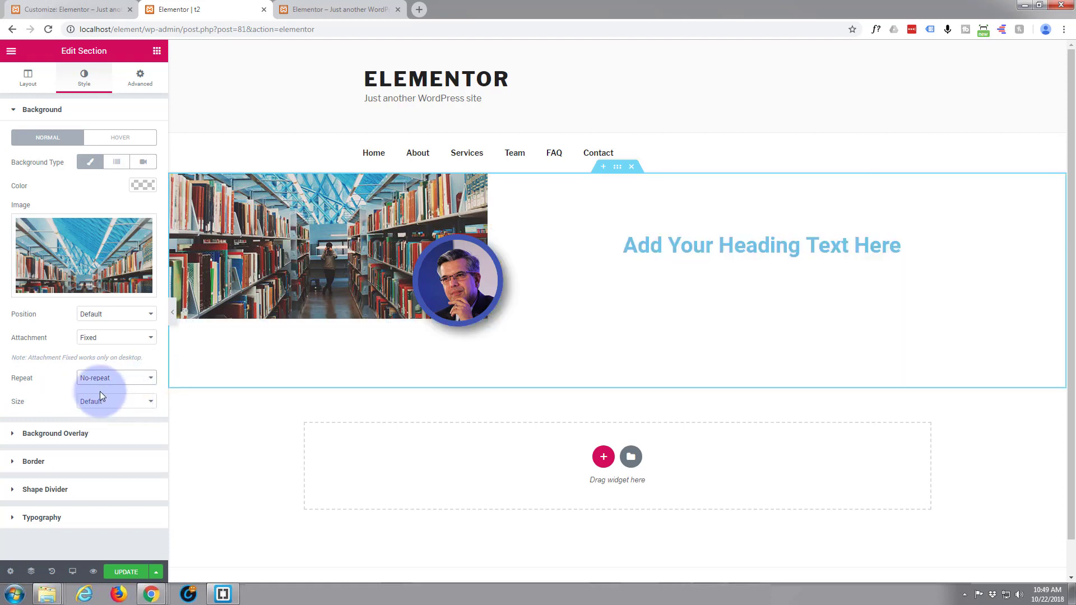
{"action": "left_click", "coordinate": [149, 401]}
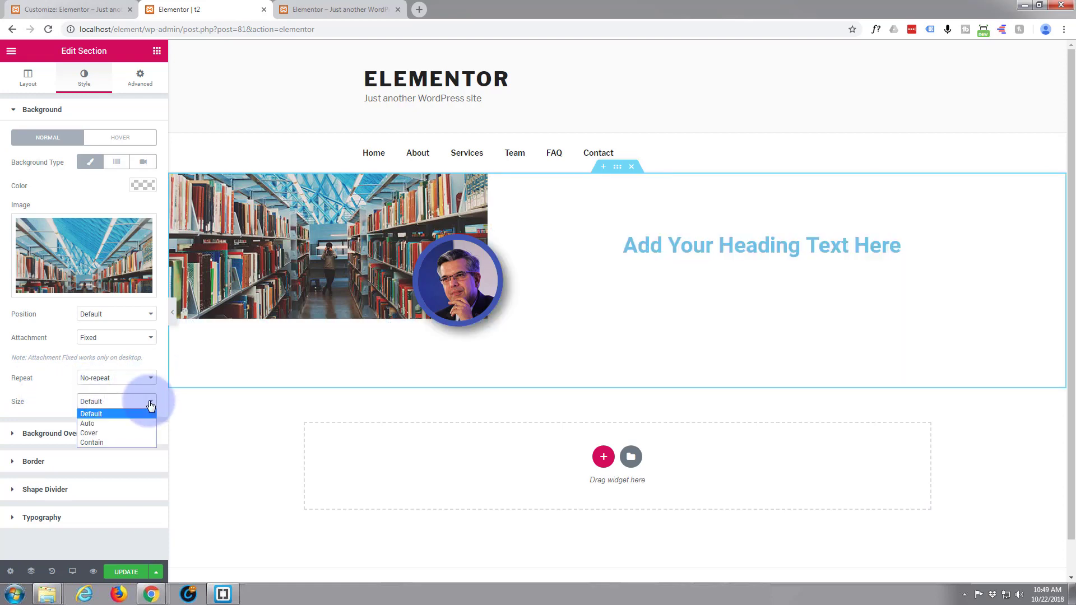
{"action": "left_click", "coordinate": [107, 433]}
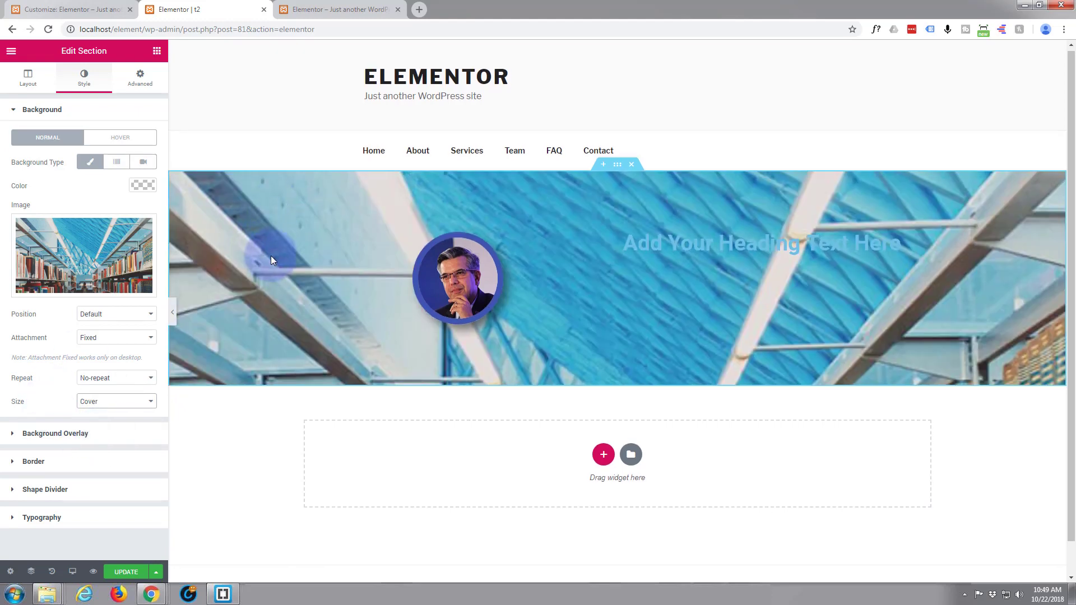
{"action": "scroll", "coordinate": [271, 257], "scroll_direction": "down", "scroll_amount": 2}
{"action": "scroll", "coordinate": [271, 256], "scroll_direction": "up", "scroll_amount": 2}
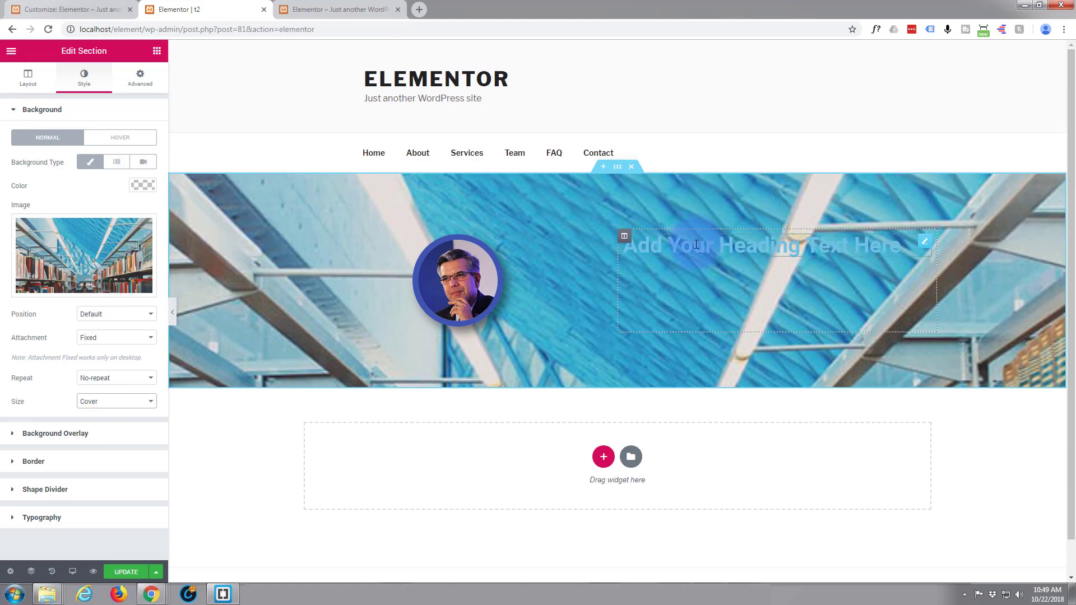
Step: Change the heading's text colour to the white preset #ffffff
{"action": "left_click", "coordinate": [725, 243]}
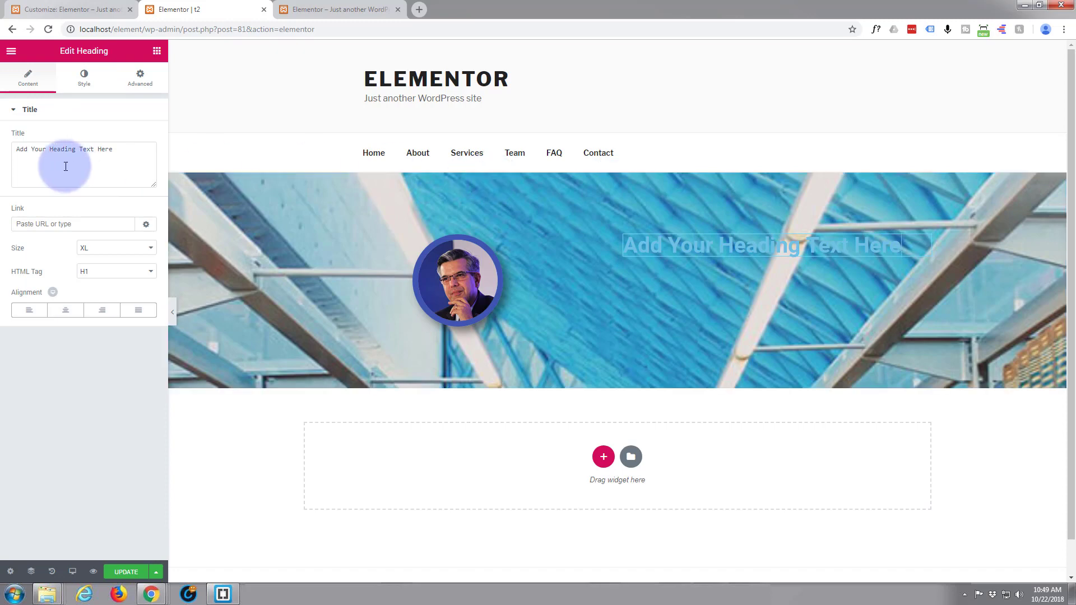
{"action": "left_click", "coordinate": [84, 79]}
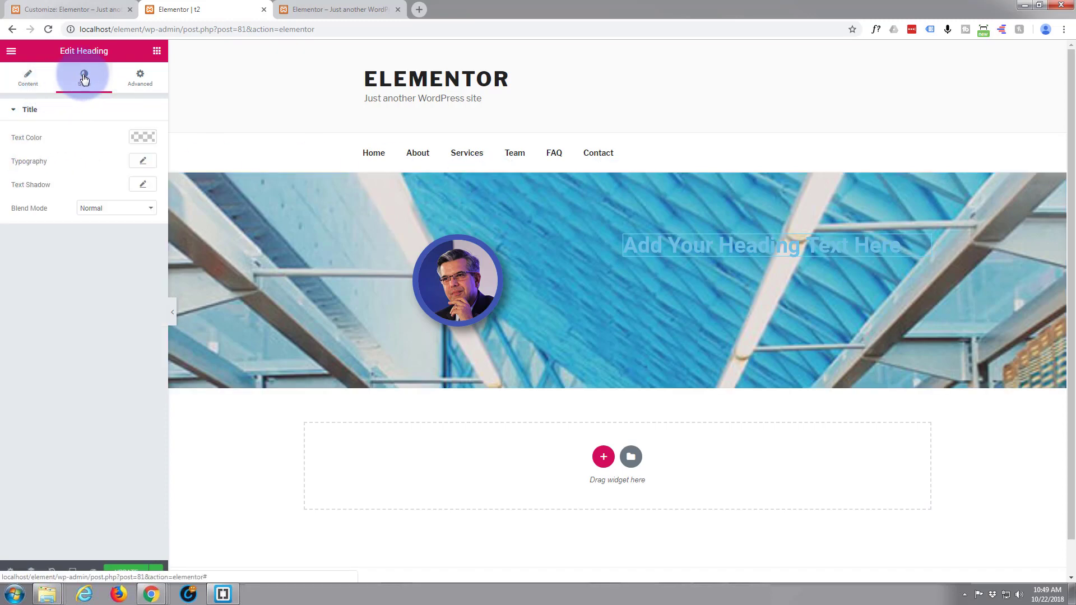
{"action": "left_click", "coordinate": [149, 137]}
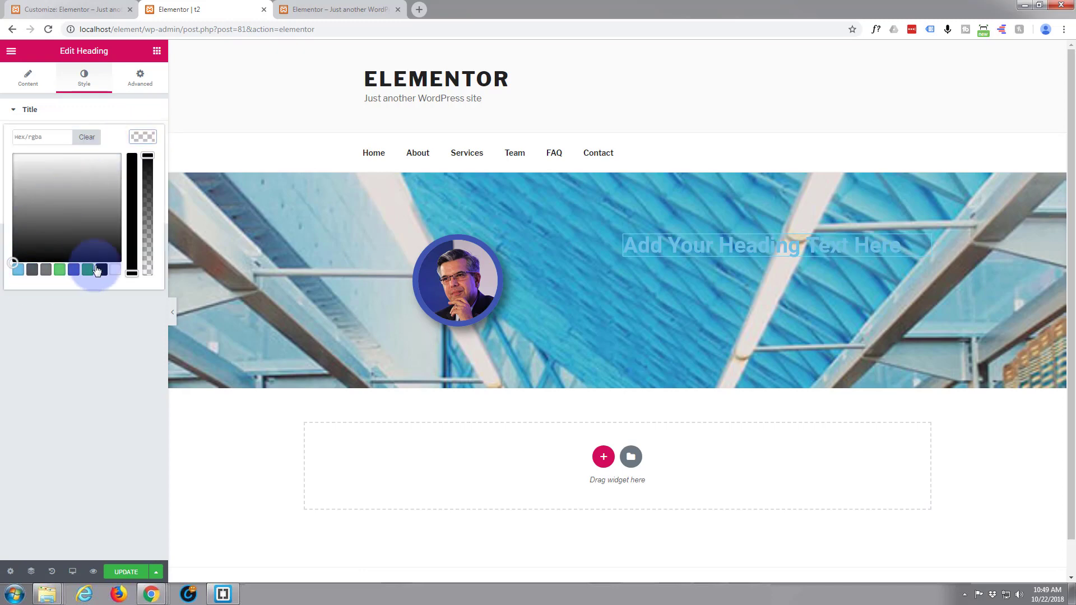
{"action": "left_click", "coordinate": [115, 270]}
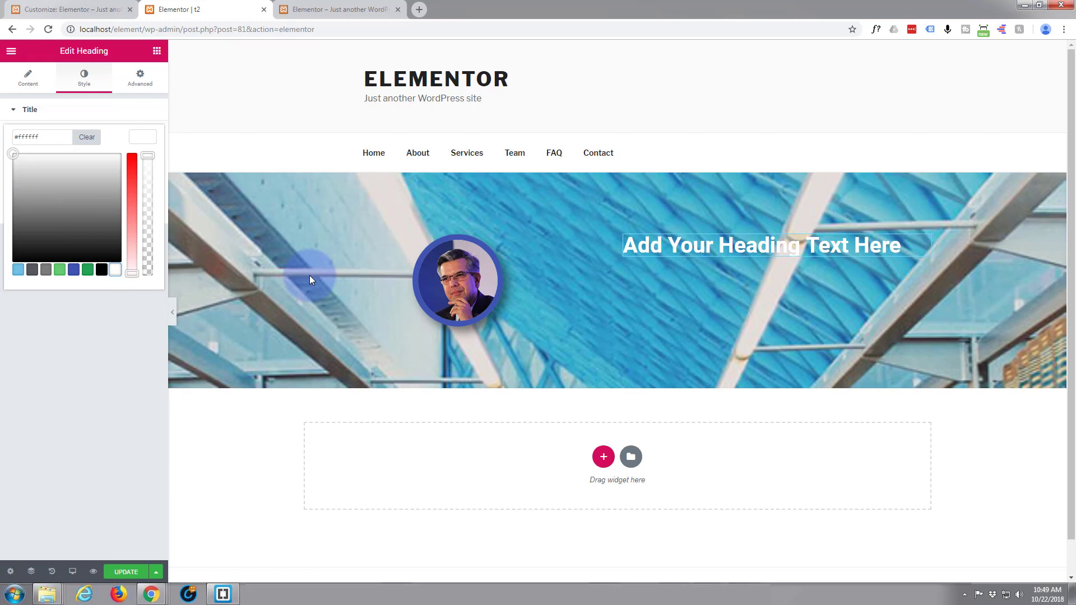
{"action": "left_click", "coordinate": [373, 283]}
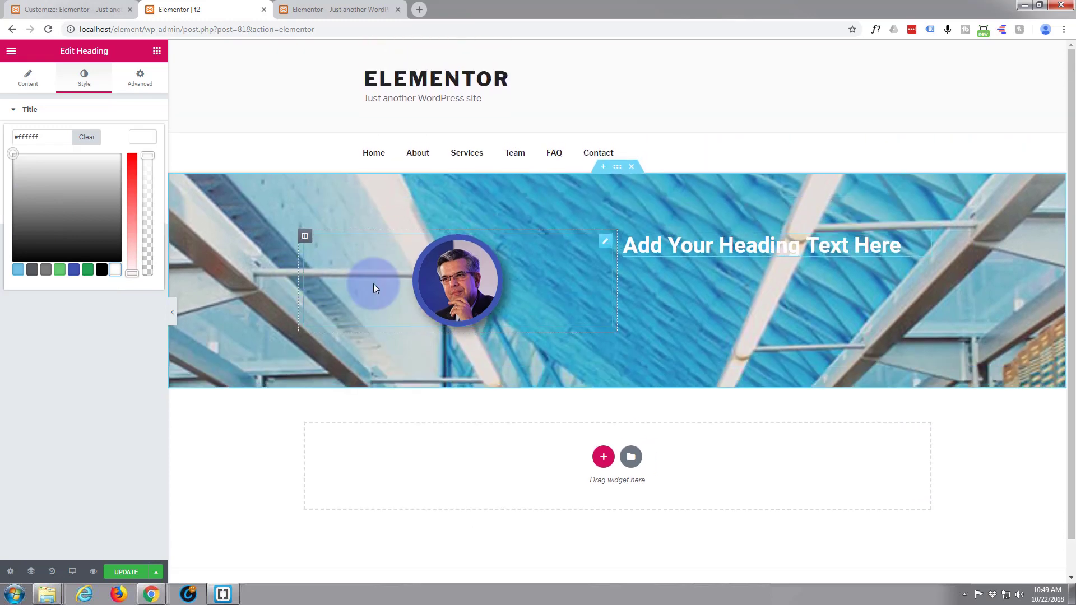
{"action": "left_click", "coordinate": [283, 291]}
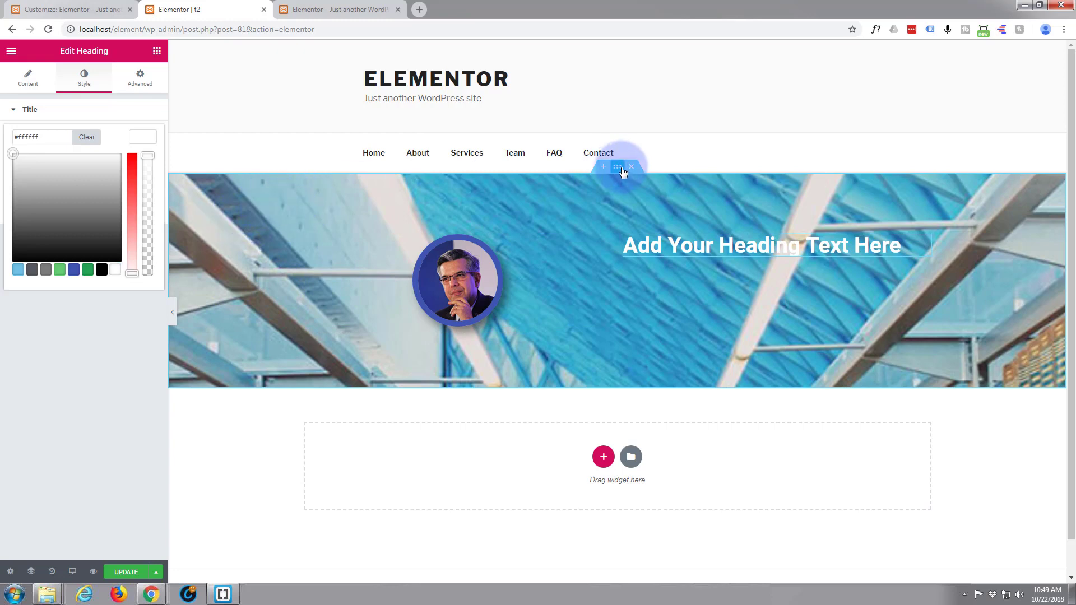
Step: Give the hero section a Classic background overlay in deep blue #0020b2
{"action": "left_click_drag", "start_coordinate": [617, 166], "coordinate": [617, 166]}
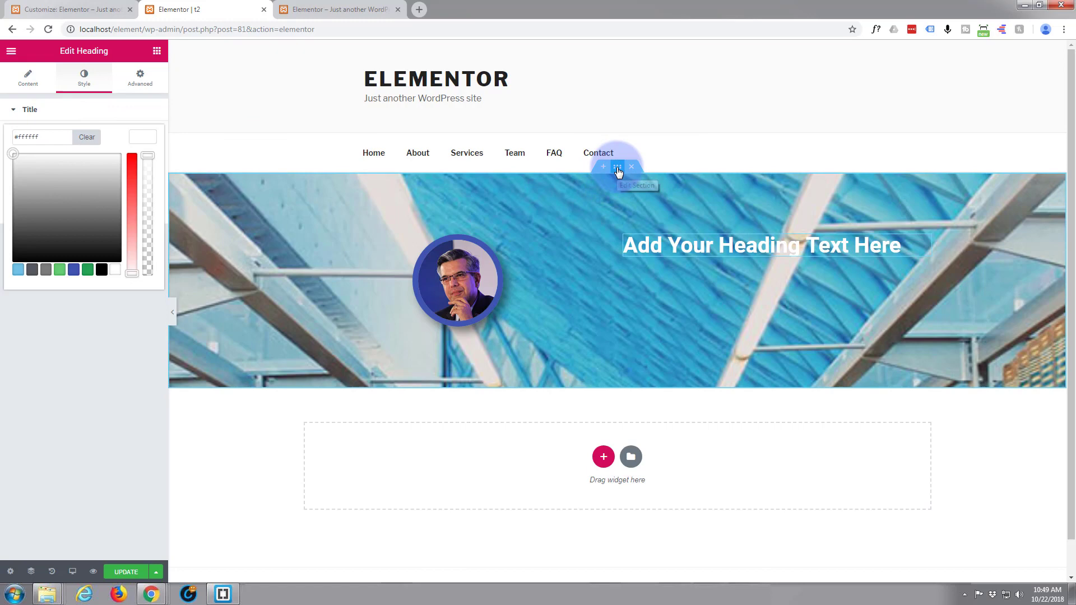
{"action": "left_click", "coordinate": [617, 166]}
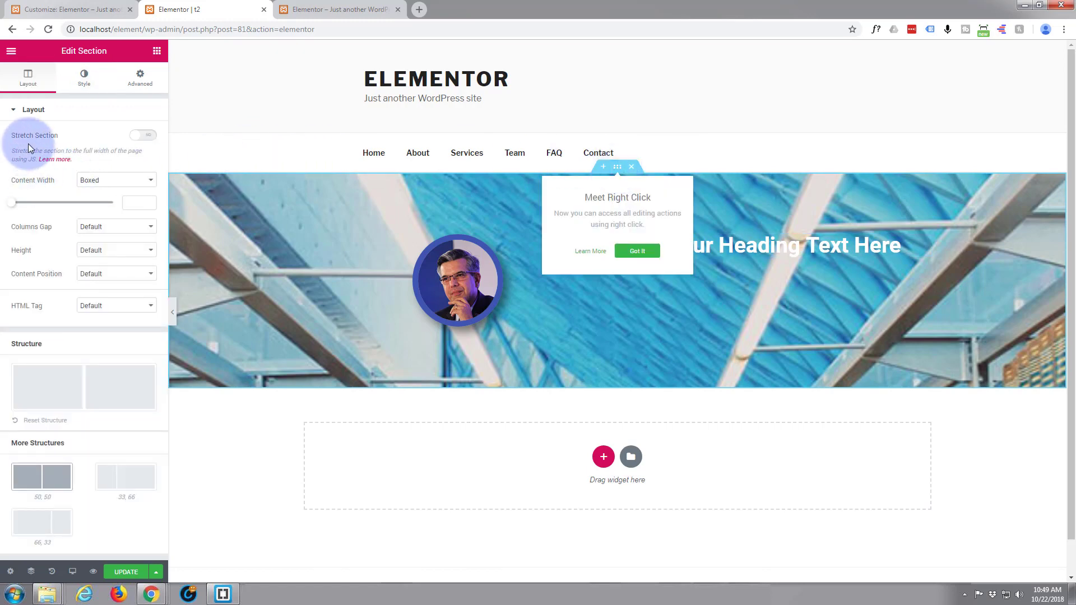
{"action": "left_click", "coordinate": [82, 80]}
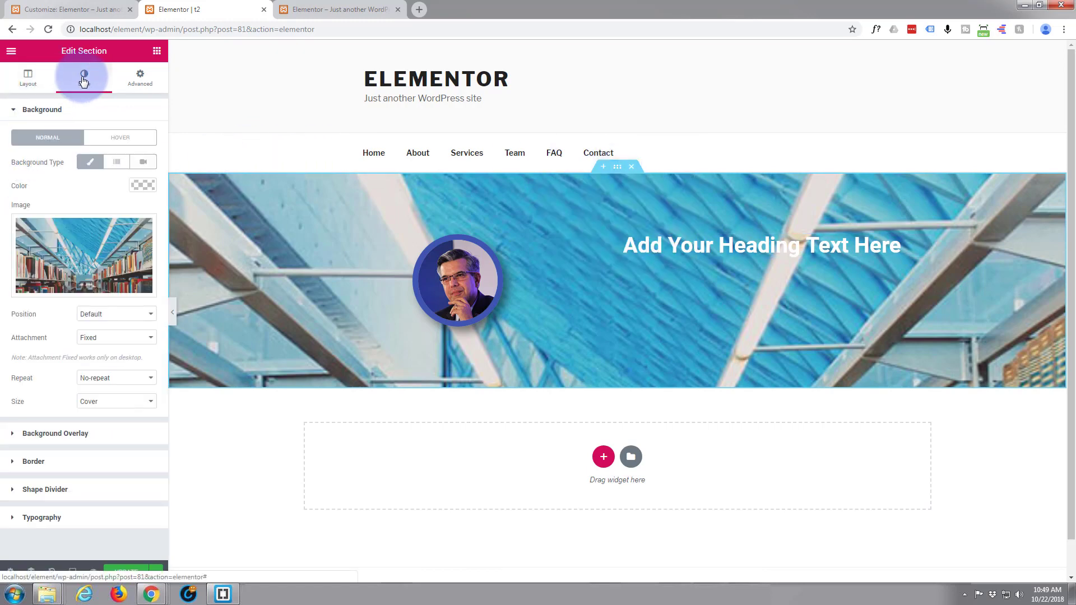
{"action": "left_click", "coordinate": [12, 434]}
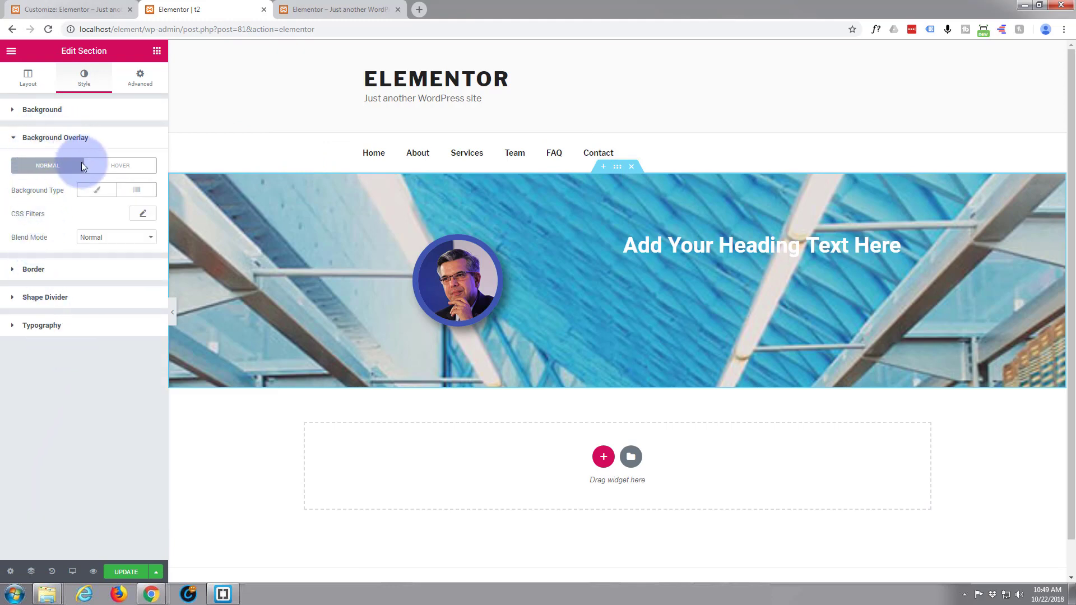
{"action": "left_click", "coordinate": [97, 194]}
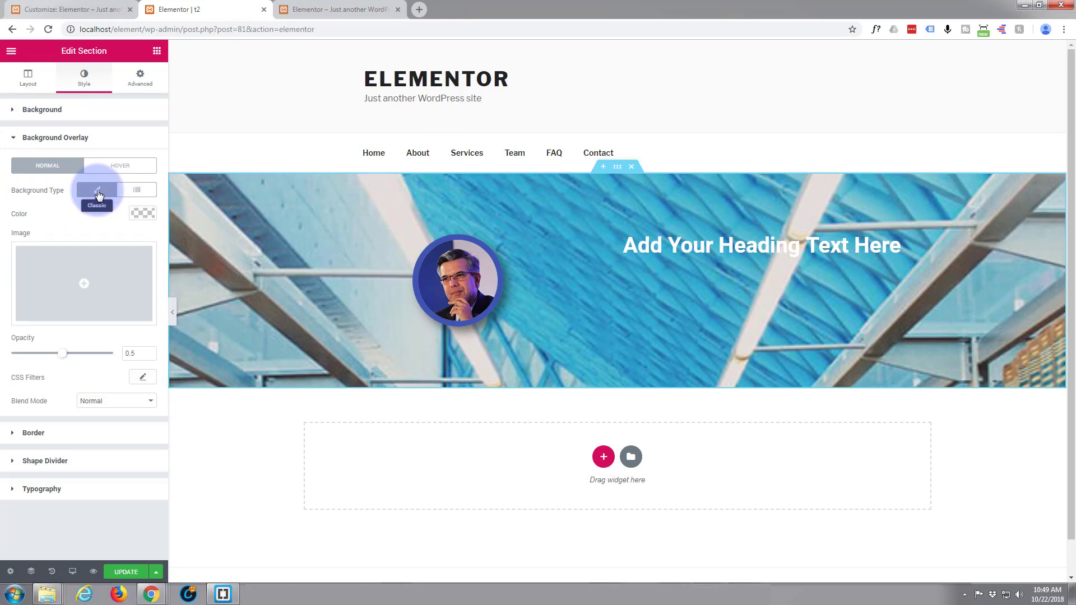
{"action": "left_click", "coordinate": [139, 212]}
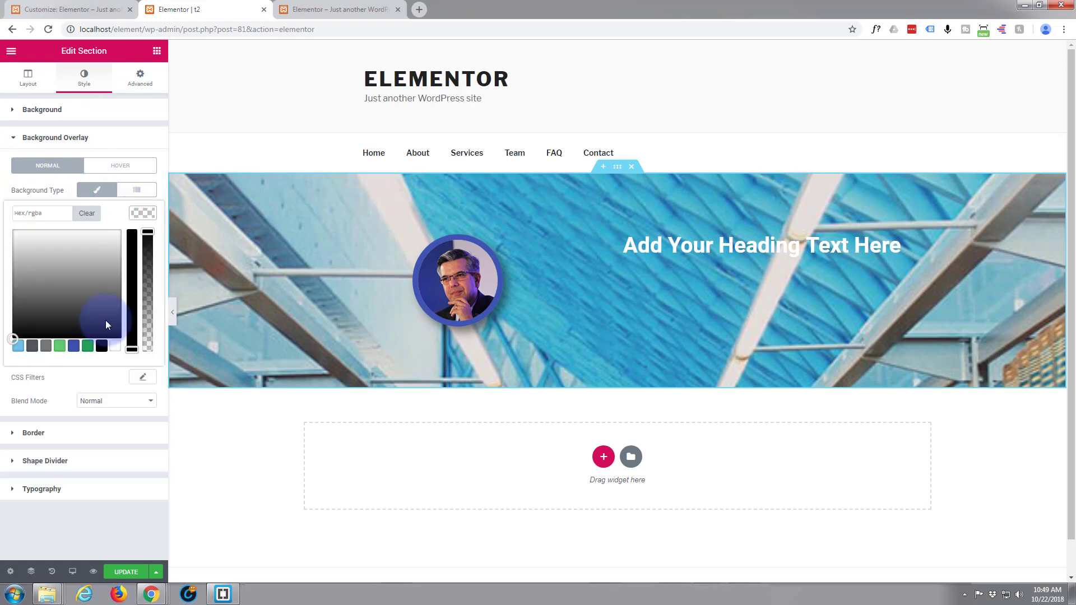
{"action": "left_click", "coordinate": [73, 346]}
{"action": "left_click", "coordinate": [130, 275]}
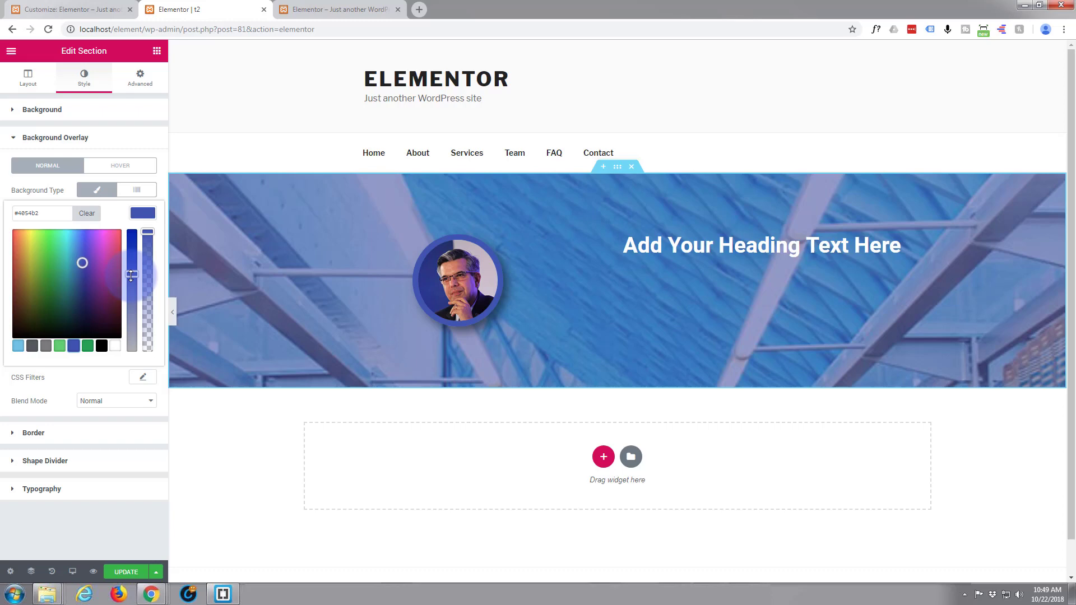
{"action": "left_click_drag", "start_coordinate": [130, 275], "coordinate": [129, 213]}
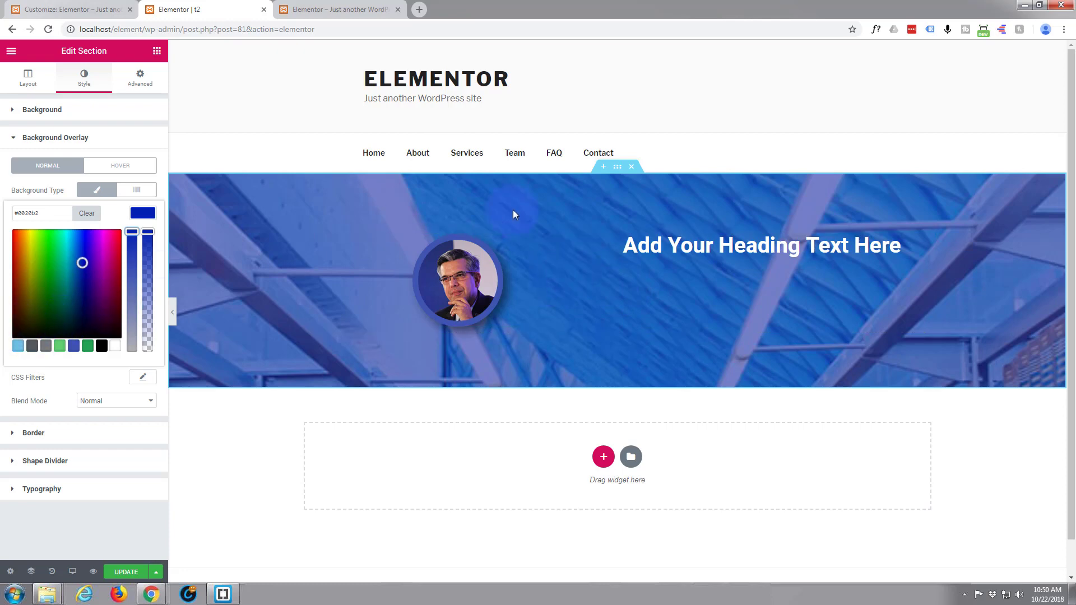
{"action": "left_click", "coordinate": [614, 167]}
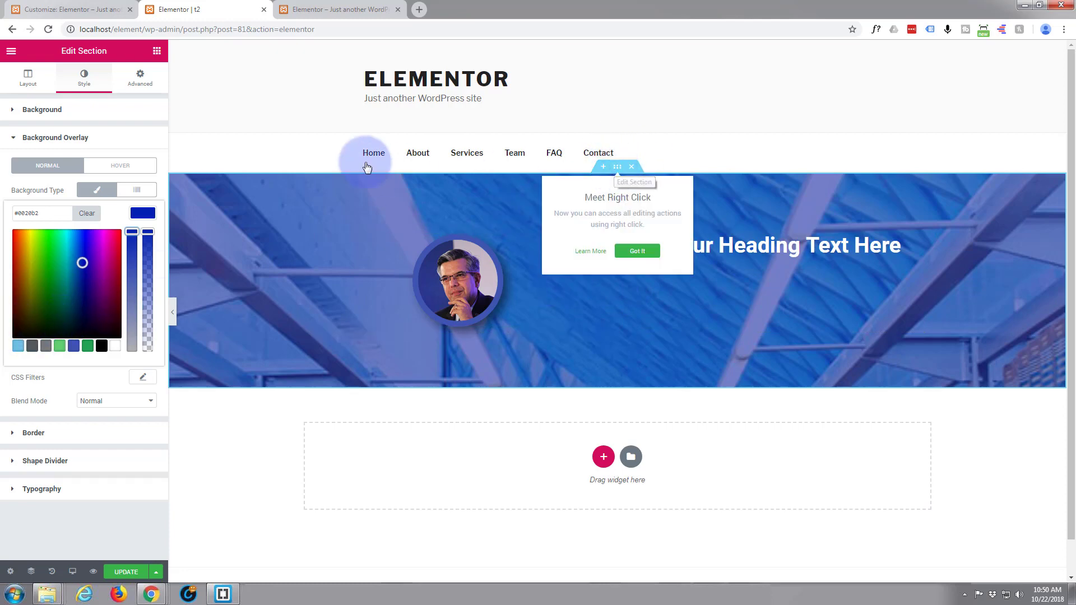
Step: Add a Text Editor paragraph under the heading and colour its text white (#ffffff)
{"action": "left_click", "coordinate": [156, 51]}
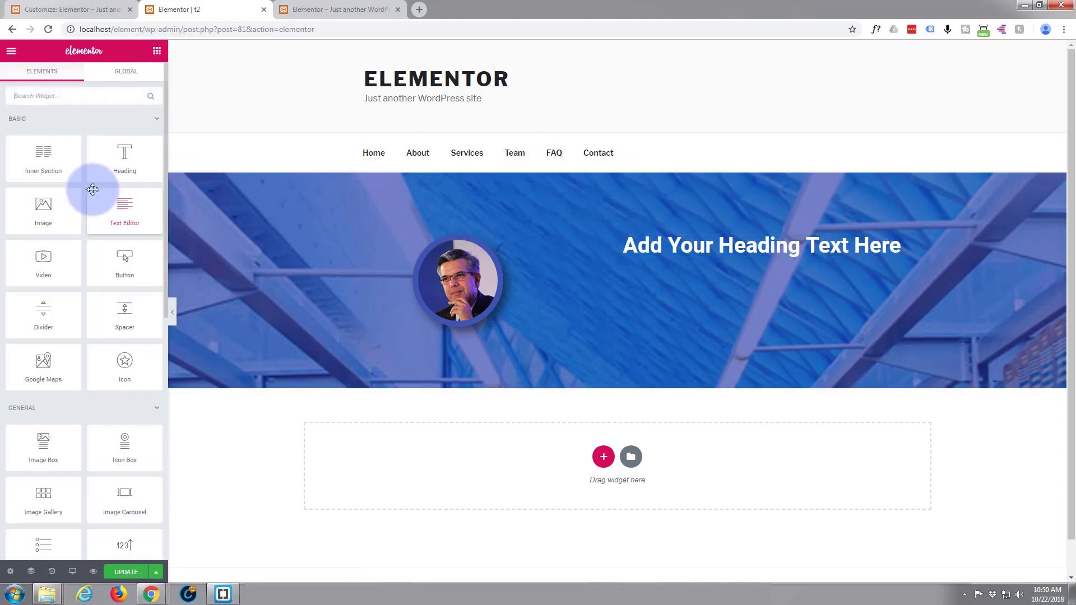
{"action": "left_click_drag", "start_coordinate": [124, 209], "coordinate": [753, 259]}
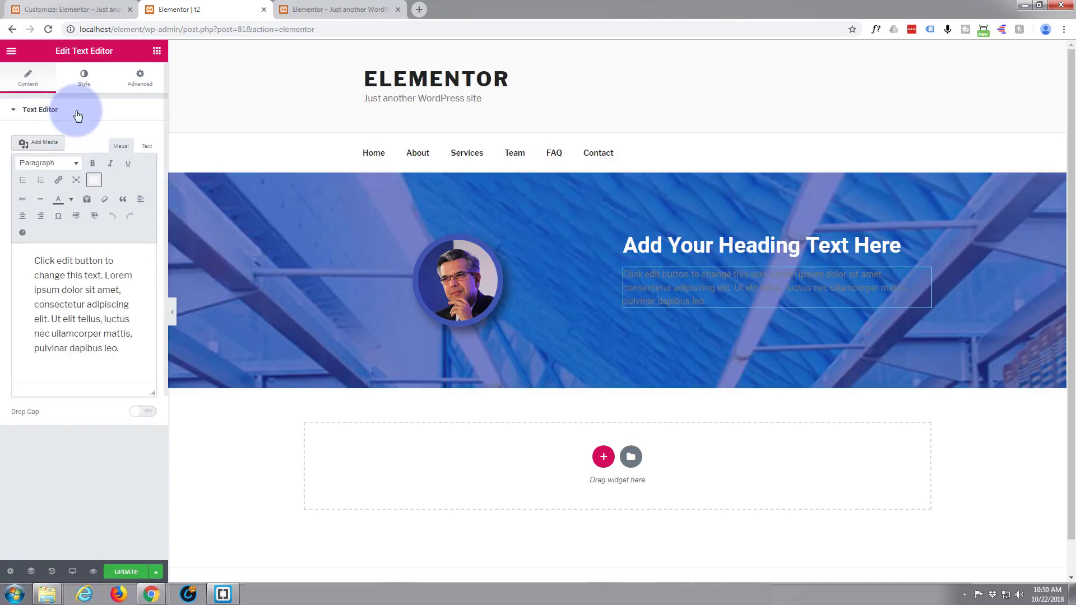
{"action": "left_click", "coordinate": [85, 80]}
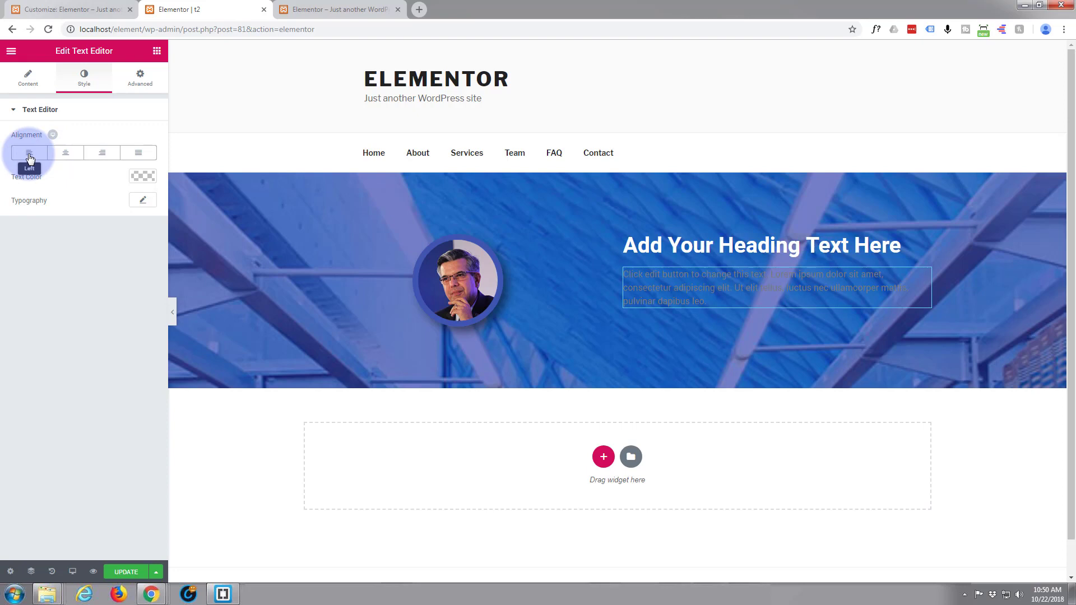
{"action": "left_click", "coordinate": [149, 176]}
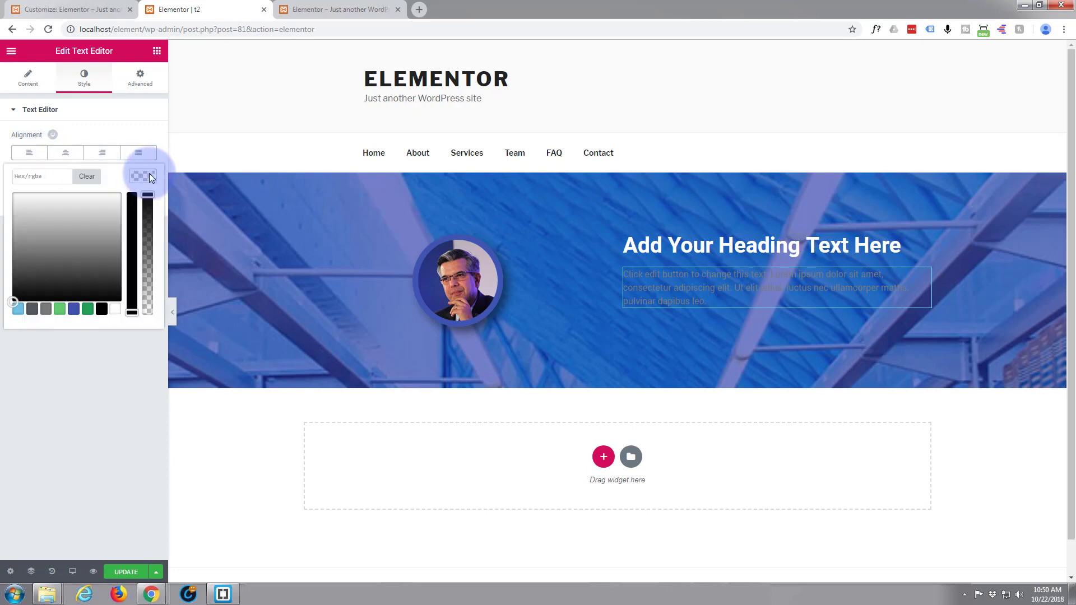
{"action": "left_click", "coordinate": [116, 311]}
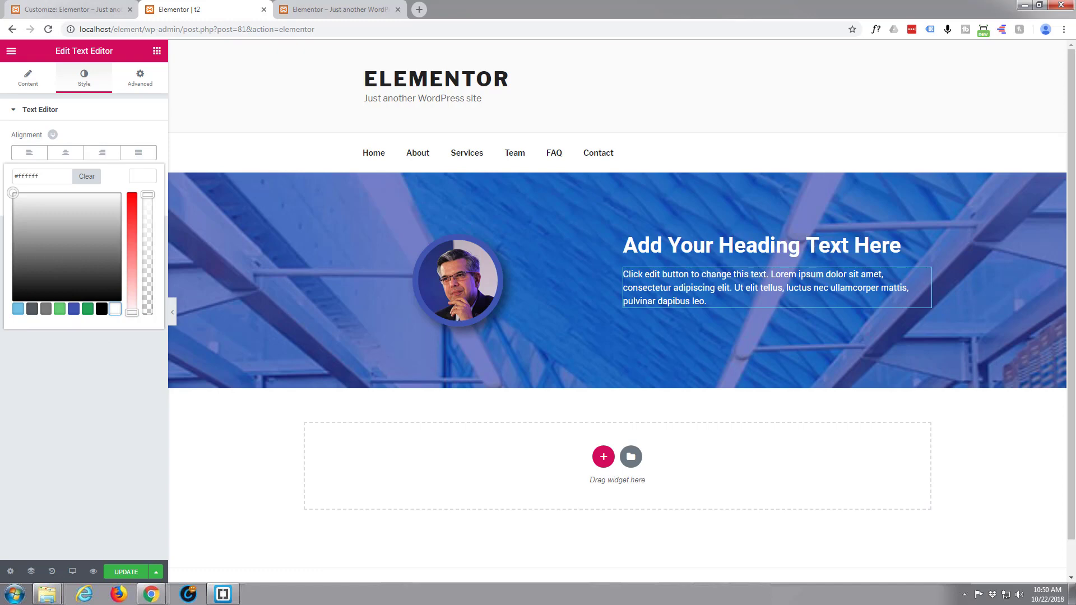
{"action": "left_click", "coordinate": [157, 50]}
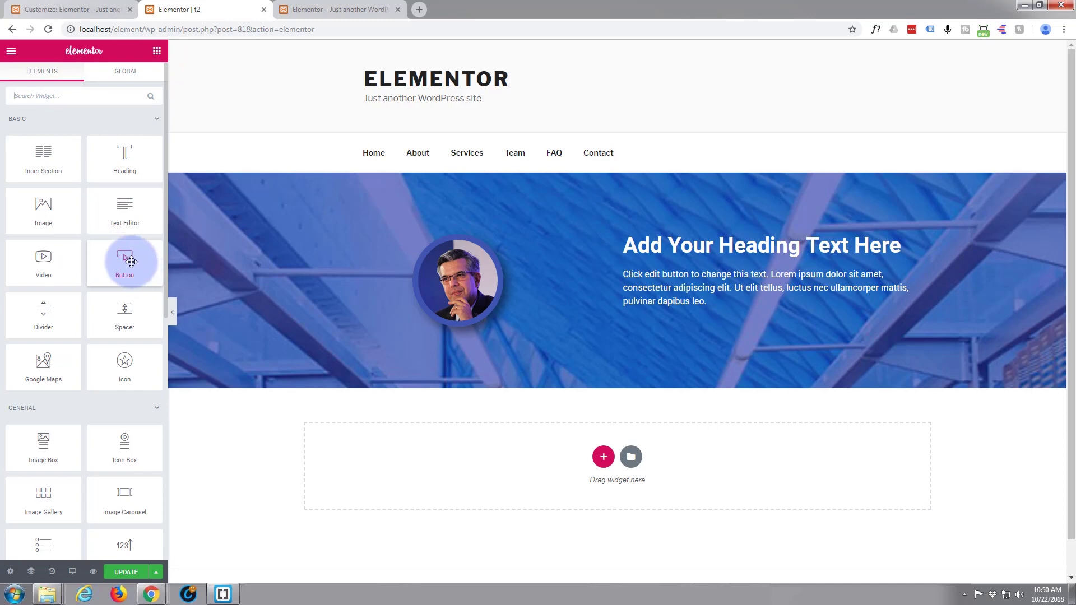
Step: Place a Button widget below the paragraph, centred and sized Large
{"action": "left_click_drag", "start_coordinate": [131, 261], "coordinate": [783, 310]}
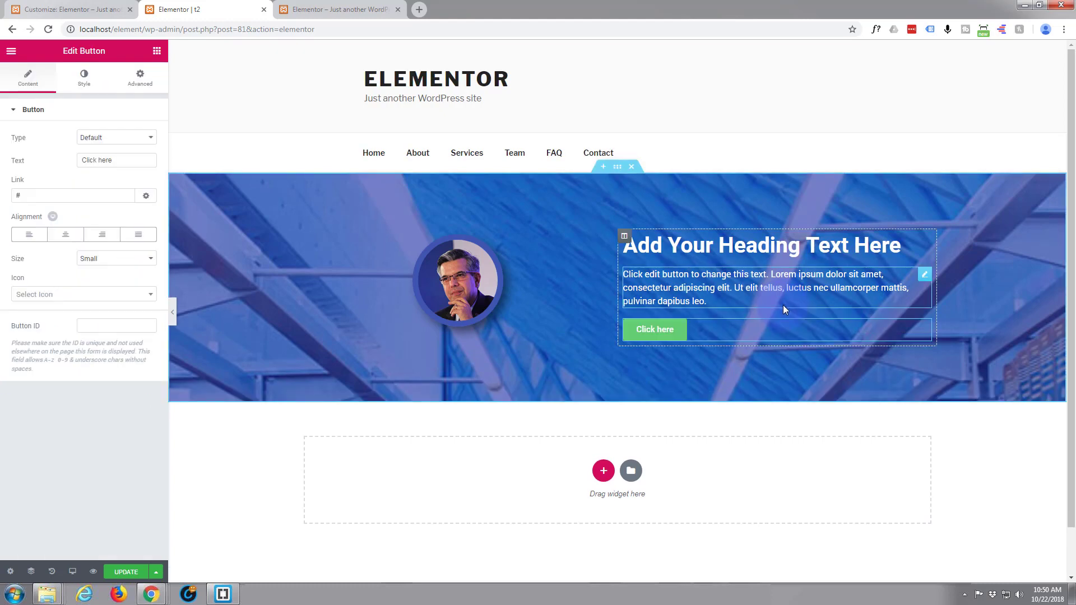
{"action": "left_click", "coordinate": [81, 249]}
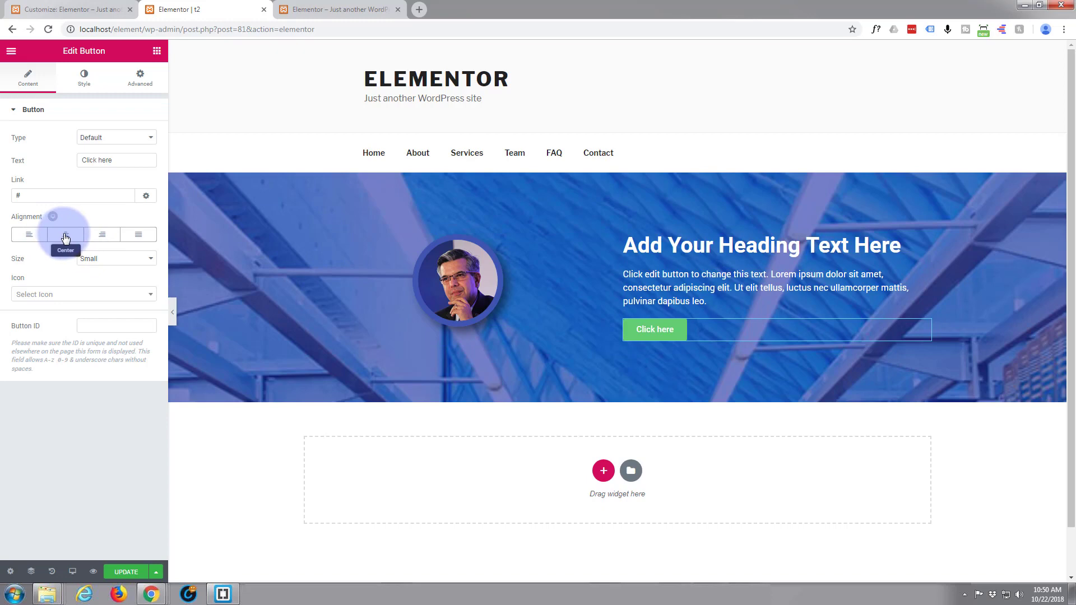
{"action": "left_click", "coordinate": [65, 235]}
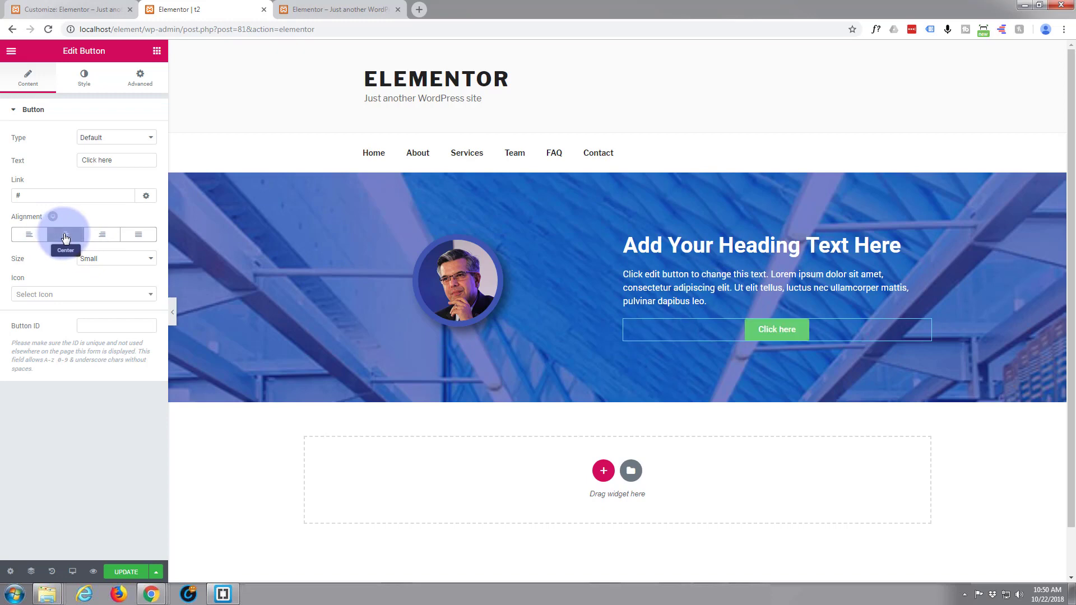
{"action": "left_click", "coordinate": [151, 259]}
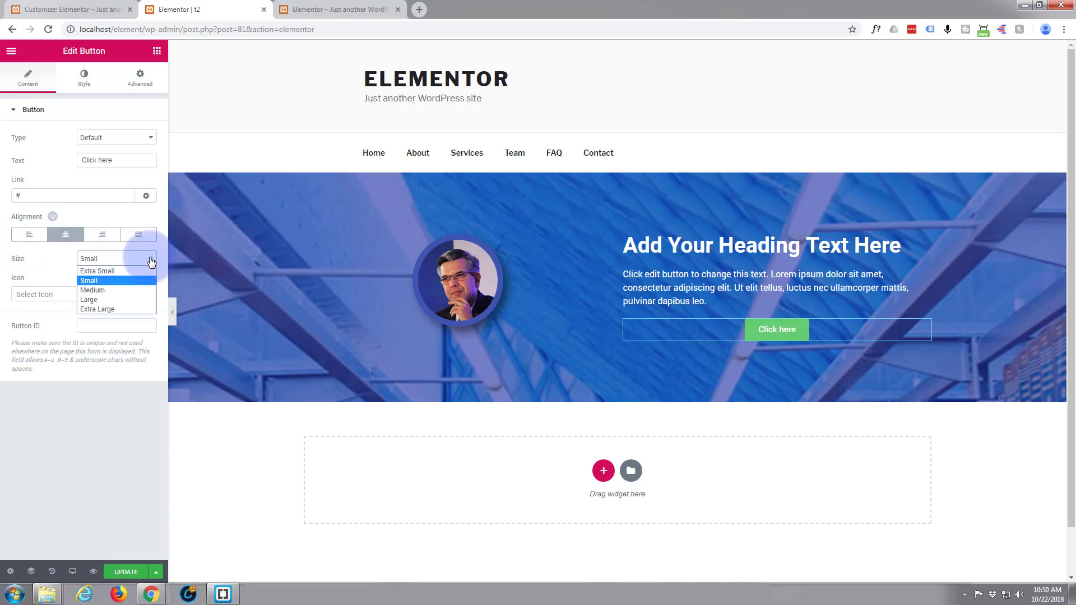
{"action": "key", "text": "Escape"}
{"action": "left_click", "coordinate": [123, 298]}
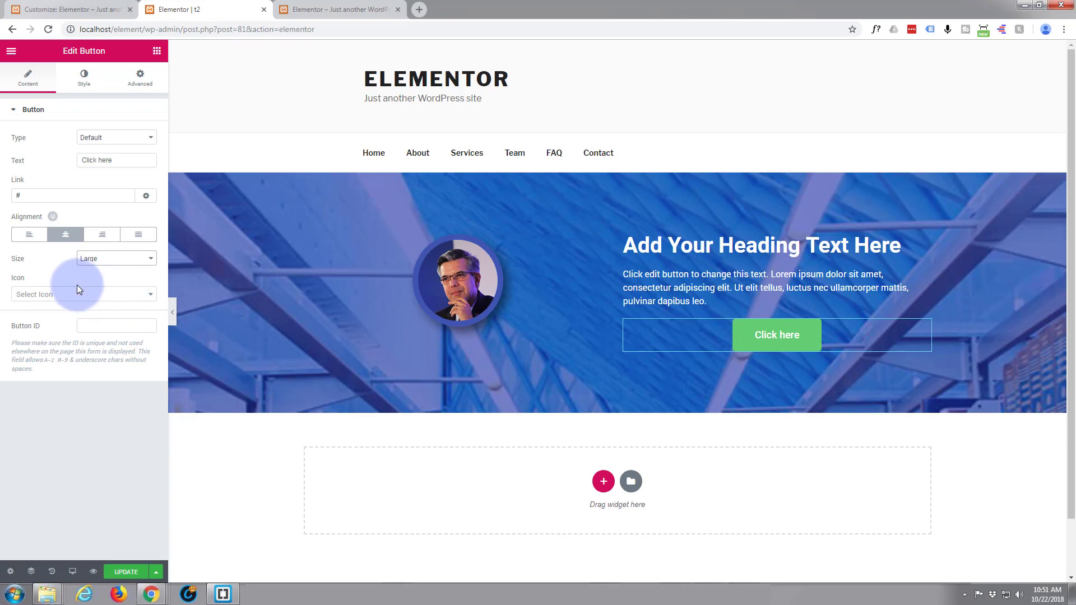
Step: Give the button the arrow-circle-o-right icon
{"action": "left_click", "coordinate": [150, 296]}
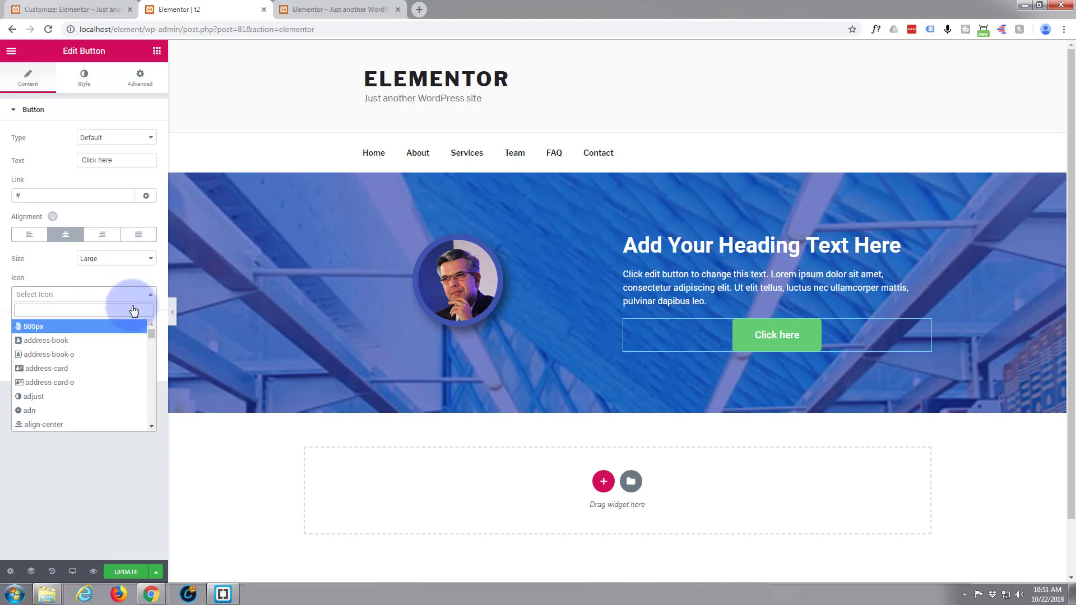
{"action": "scroll", "coordinate": [98, 356], "scroll_direction": "down", "scroll_amount": 4}
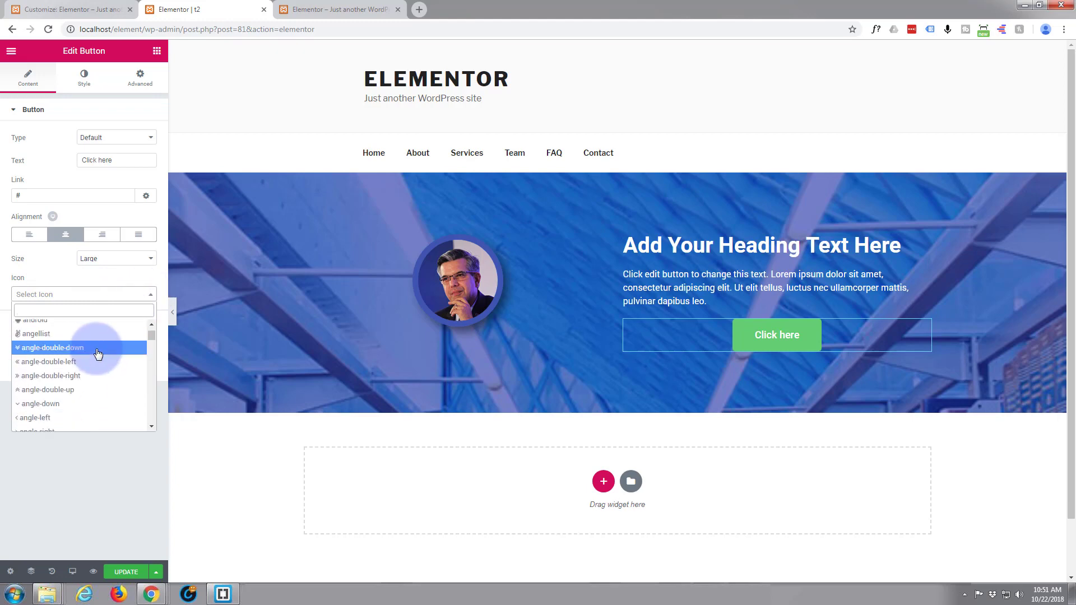
{"action": "scroll", "coordinate": [97, 353], "scroll_direction": "down", "scroll_amount": 2}
{"action": "scroll", "coordinate": [98, 353], "scroll_direction": "down", "scroll_amount": 4}
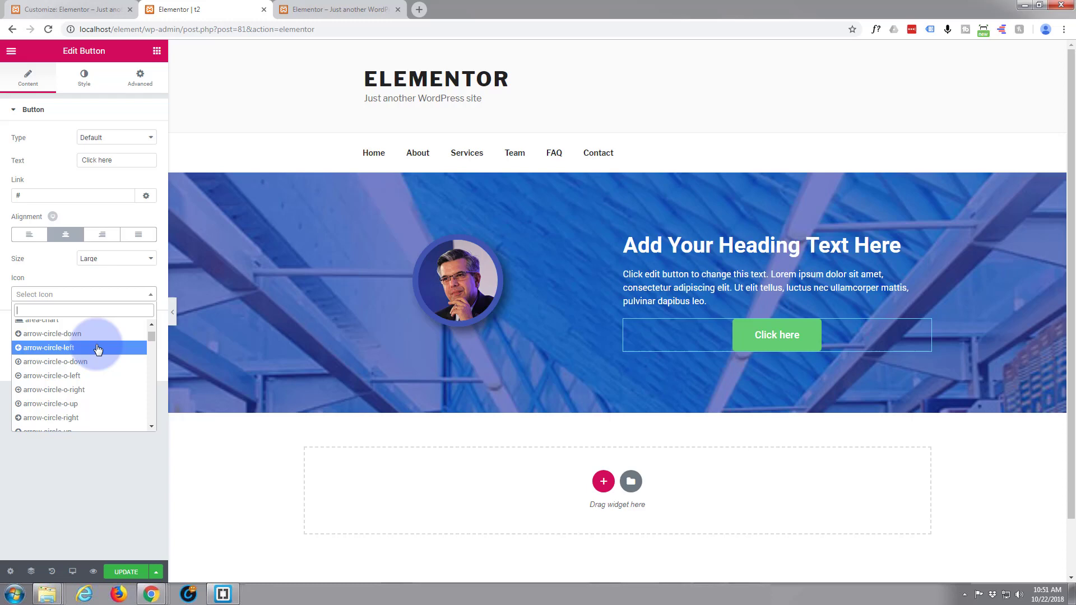
{"action": "left_click", "coordinate": [66, 388]}
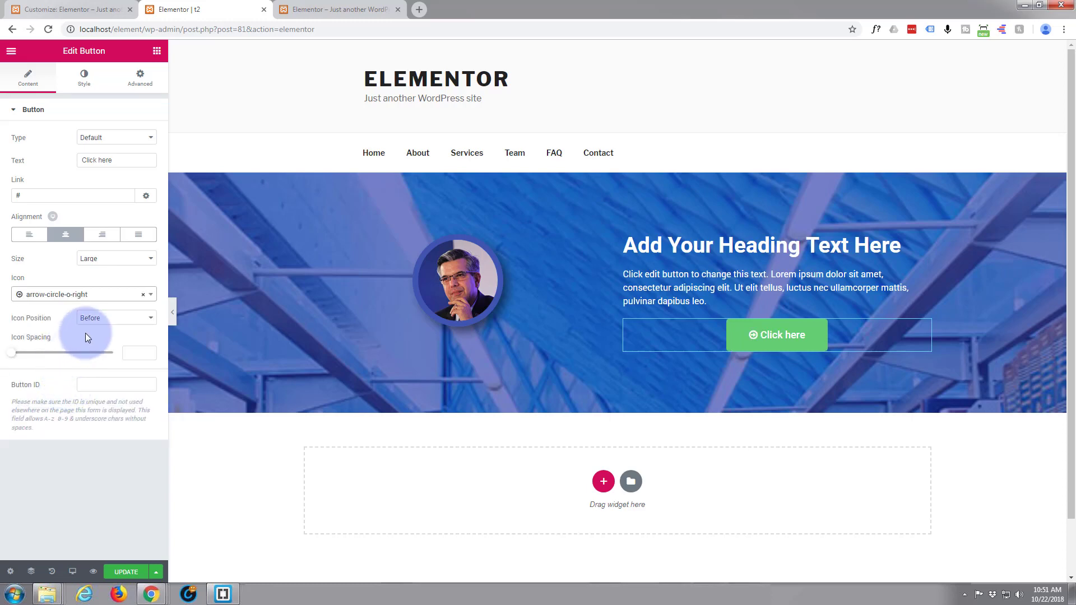
Step: Set the Click here button's text to white #ffffff and its background to blue #4054b2
{"action": "left_click", "coordinate": [83, 77]}
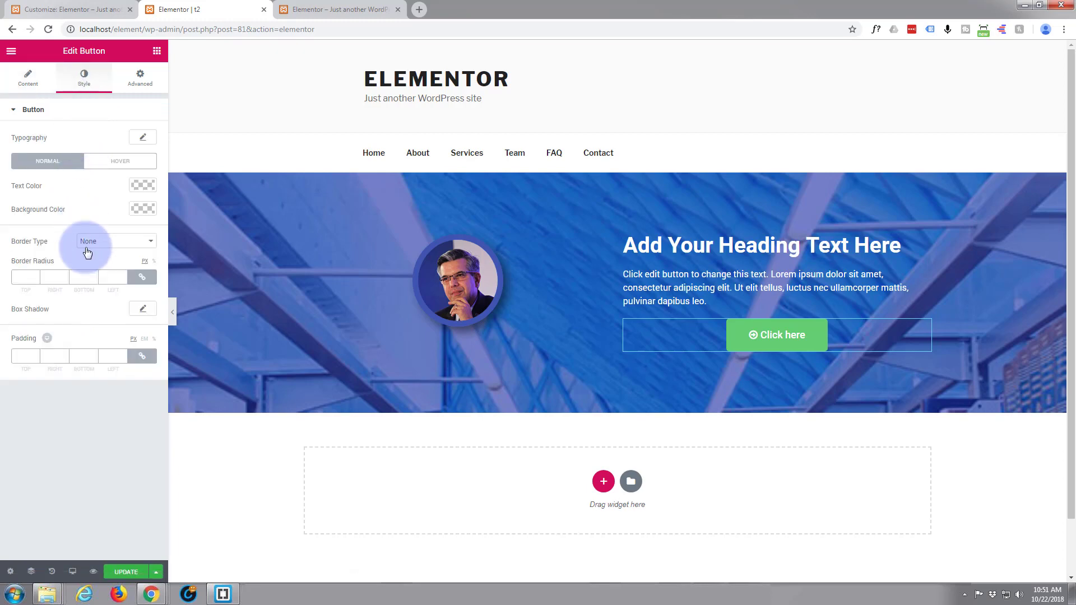
{"action": "left_click", "coordinate": [145, 185]}
{"action": "left_click", "coordinate": [114, 319]}
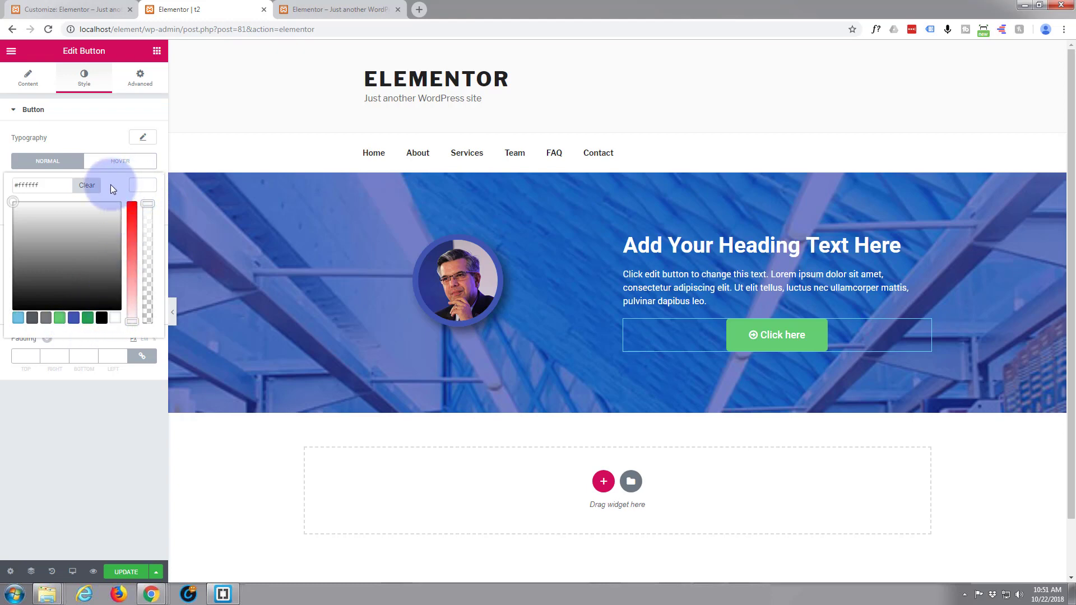
{"action": "double_click", "coordinate": [56, 186]}
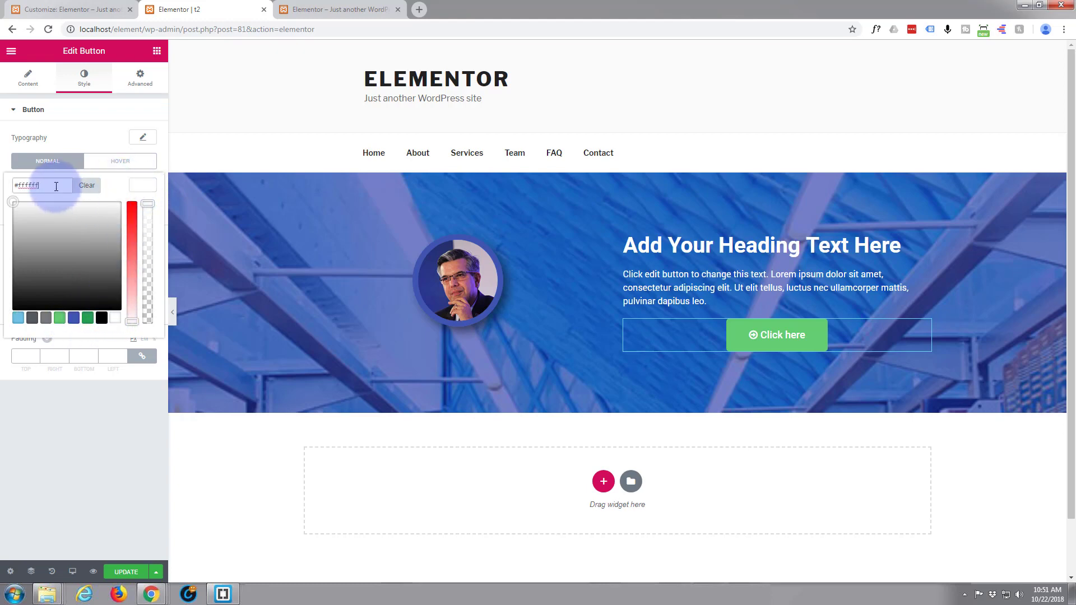
{"action": "left_click", "coordinate": [108, 179]}
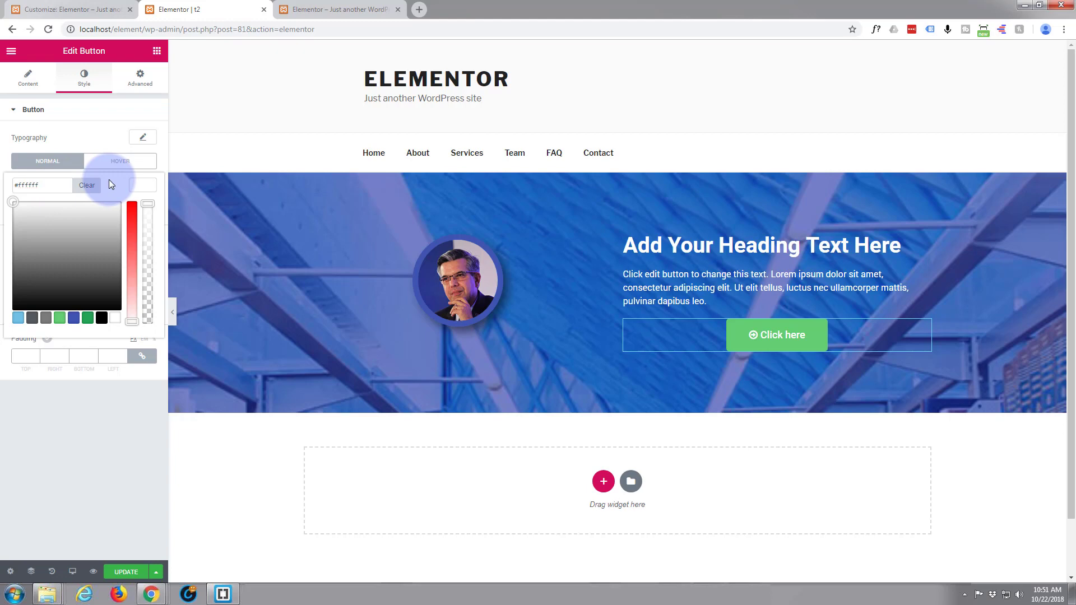
{"action": "left_click", "coordinate": [106, 344]}
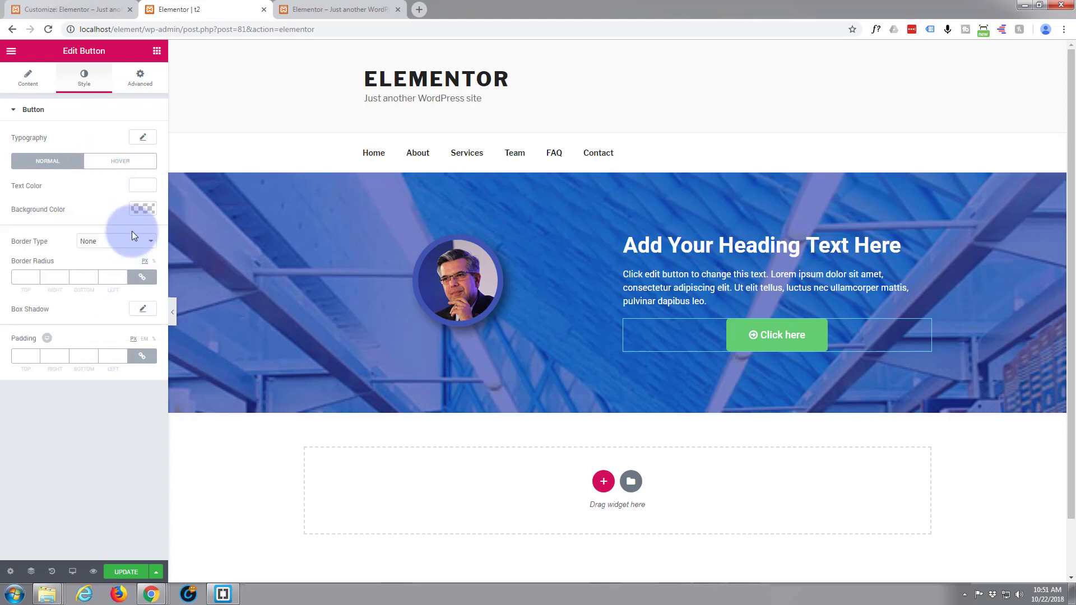
{"action": "left_click", "coordinate": [142, 208]}
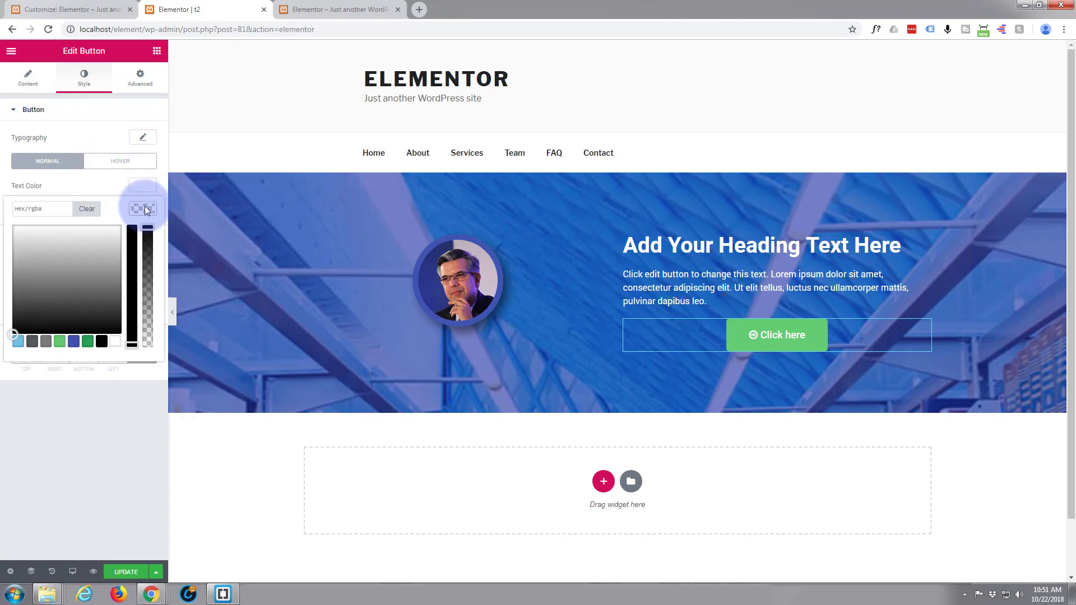
{"action": "left_click", "coordinate": [74, 344]}
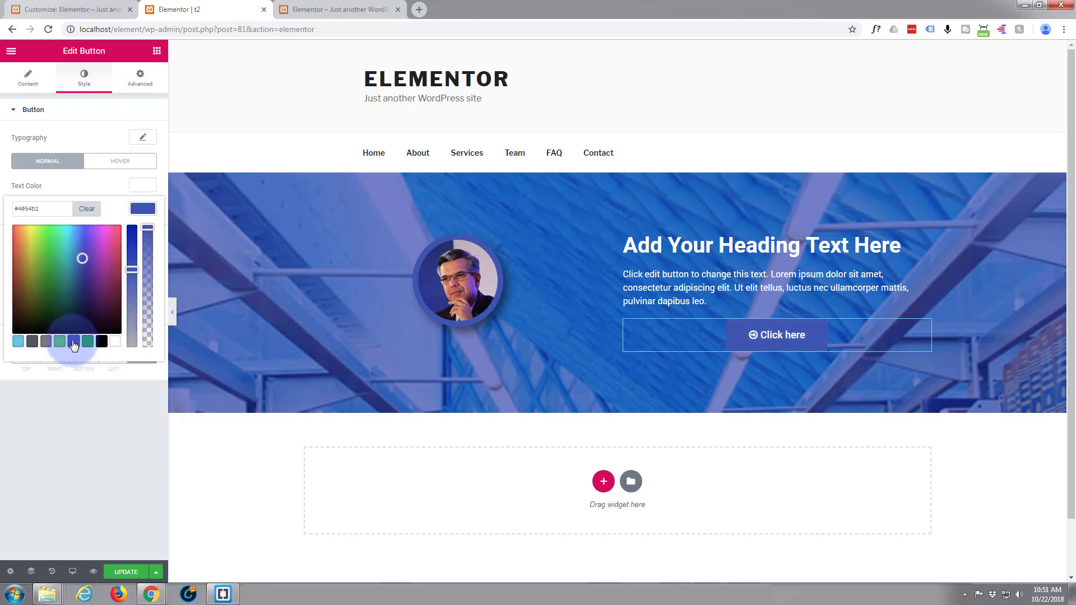
Step: Set the button's hover background to green #23a455 and a hover colour to white, then update
{"action": "left_click", "coordinate": [124, 162]}
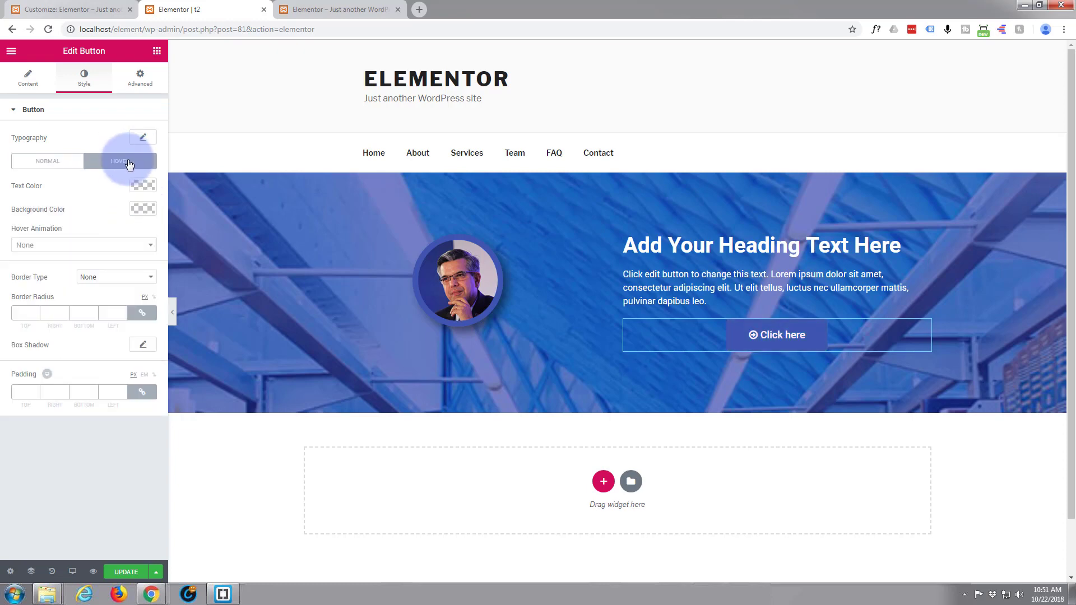
{"action": "left_click", "coordinate": [145, 207]}
{"action": "left_click", "coordinate": [88, 342]}
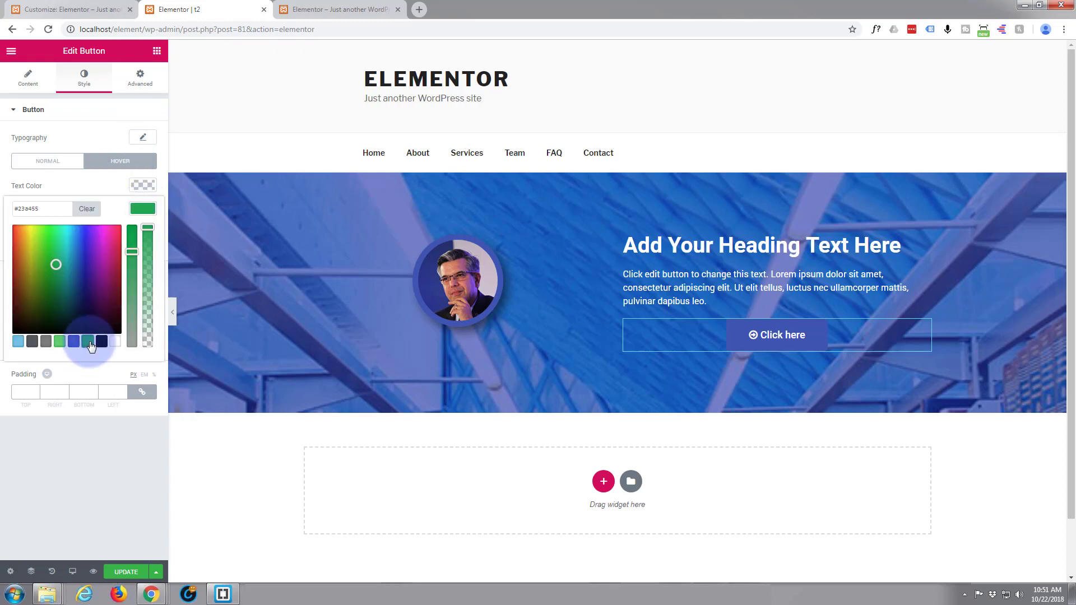
{"action": "left_click", "coordinate": [141, 181]}
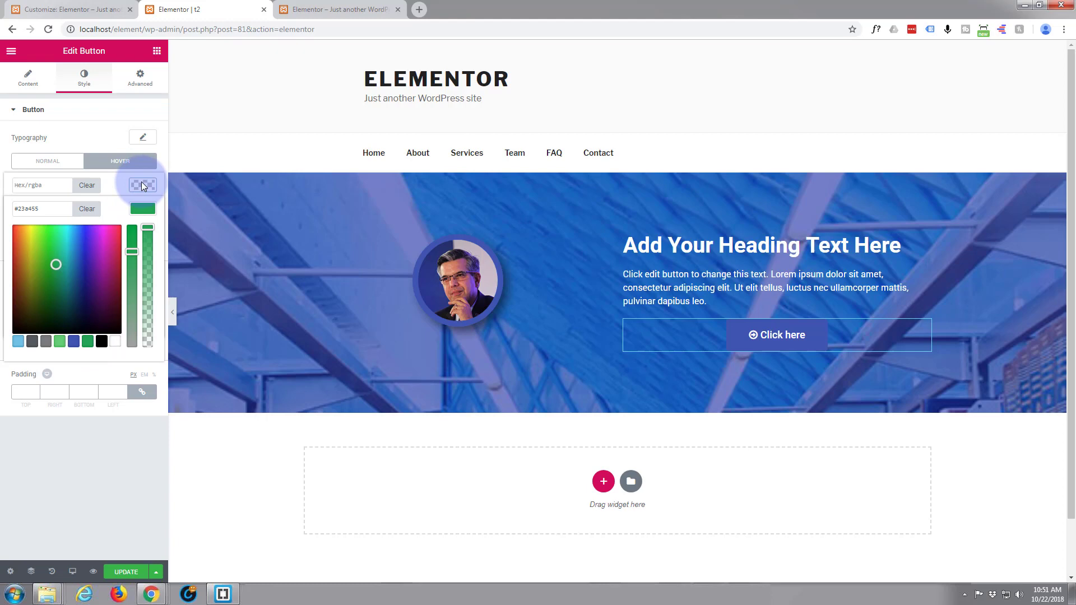
{"action": "left_click", "coordinate": [140, 185]}
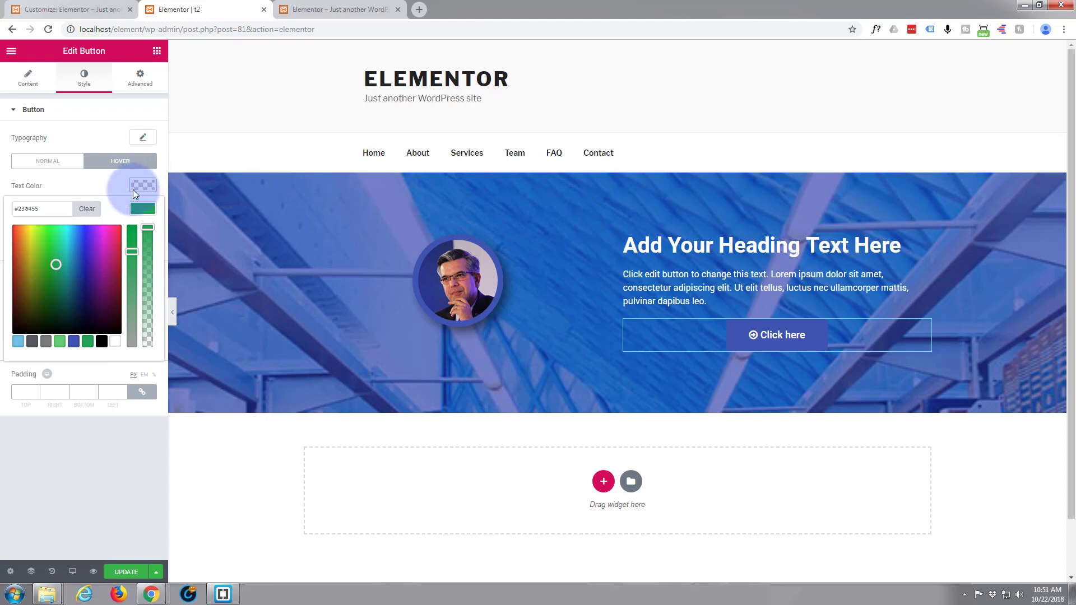
{"action": "left_click", "coordinate": [115, 342]}
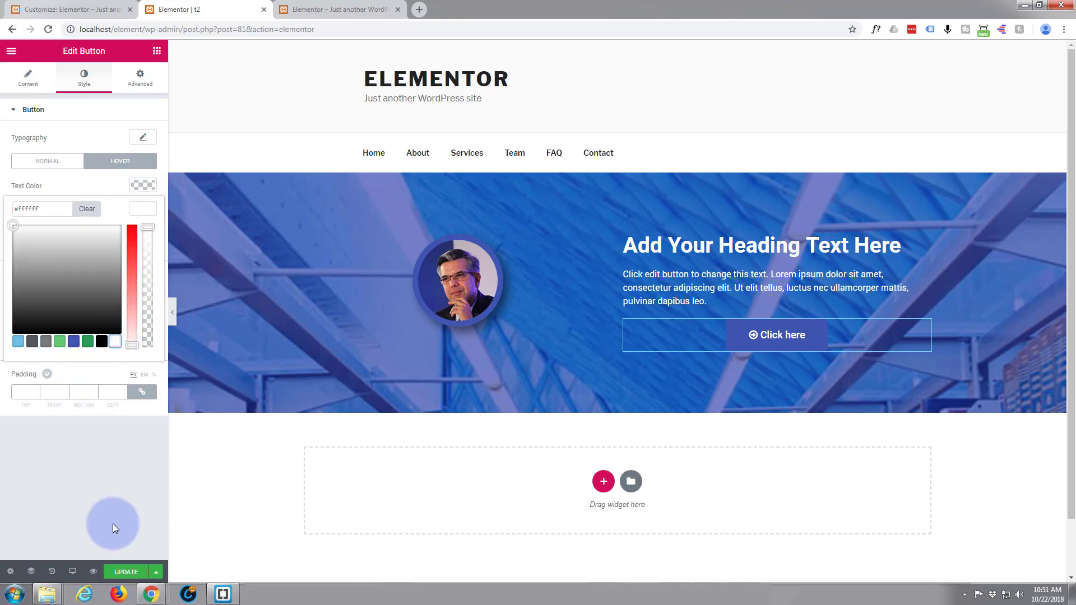
{"action": "left_click", "coordinate": [124, 572]}
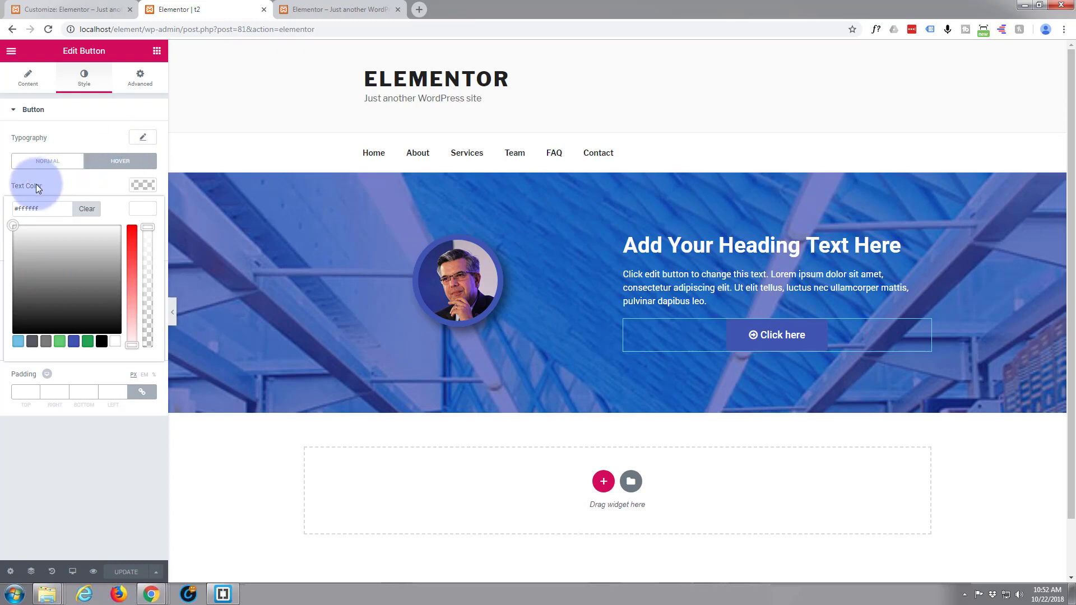
Step: Reapply white hover text and green #23a455 hover background, and update the page again
{"action": "left_click", "coordinate": [142, 187]}
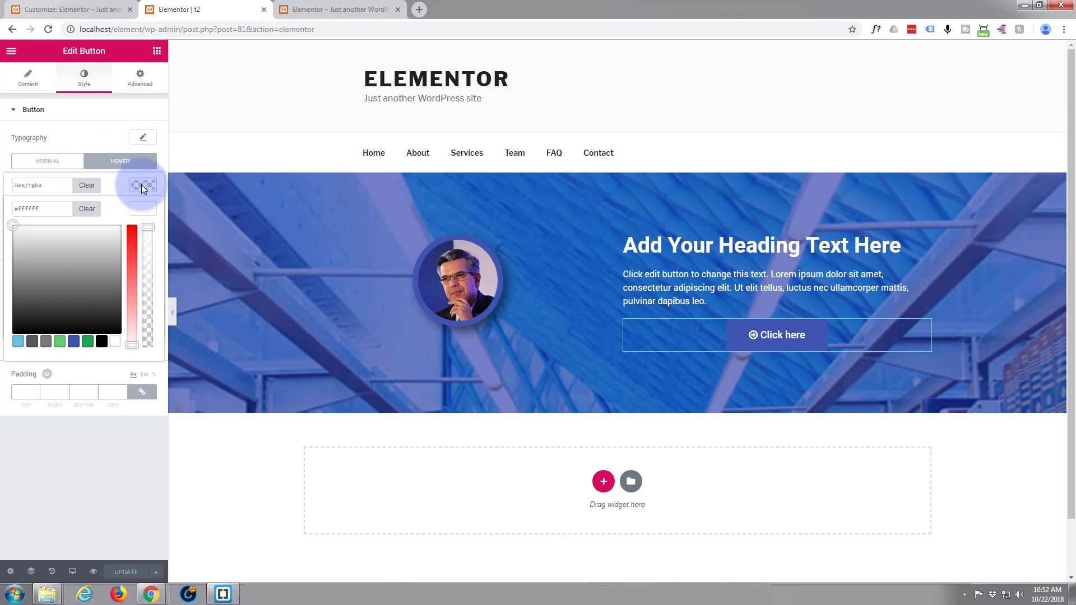
{"action": "left_click", "coordinate": [103, 342]}
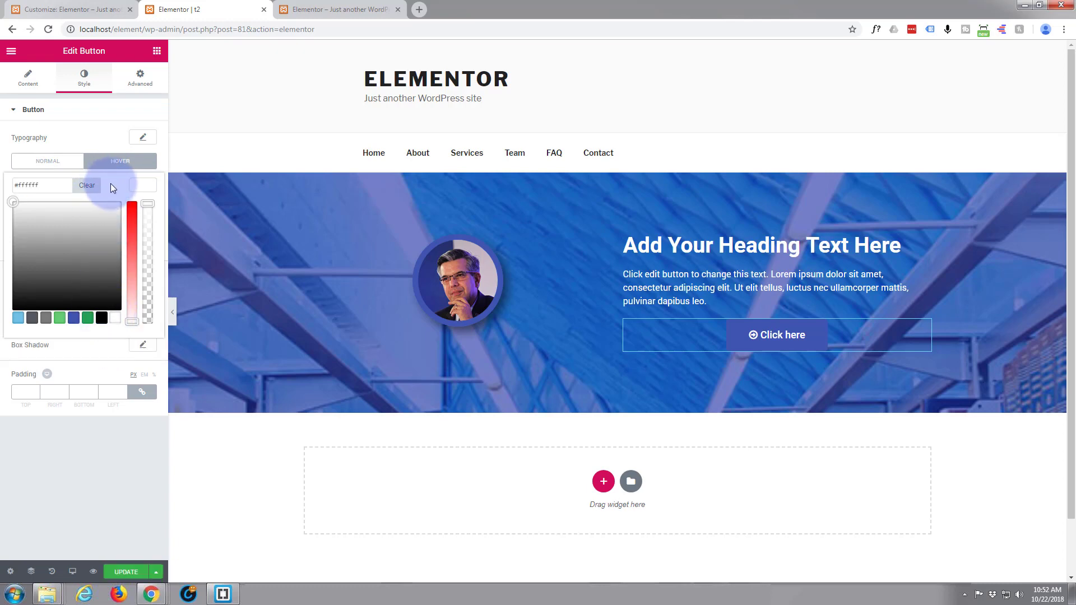
{"action": "left_click", "coordinate": [86, 351]}
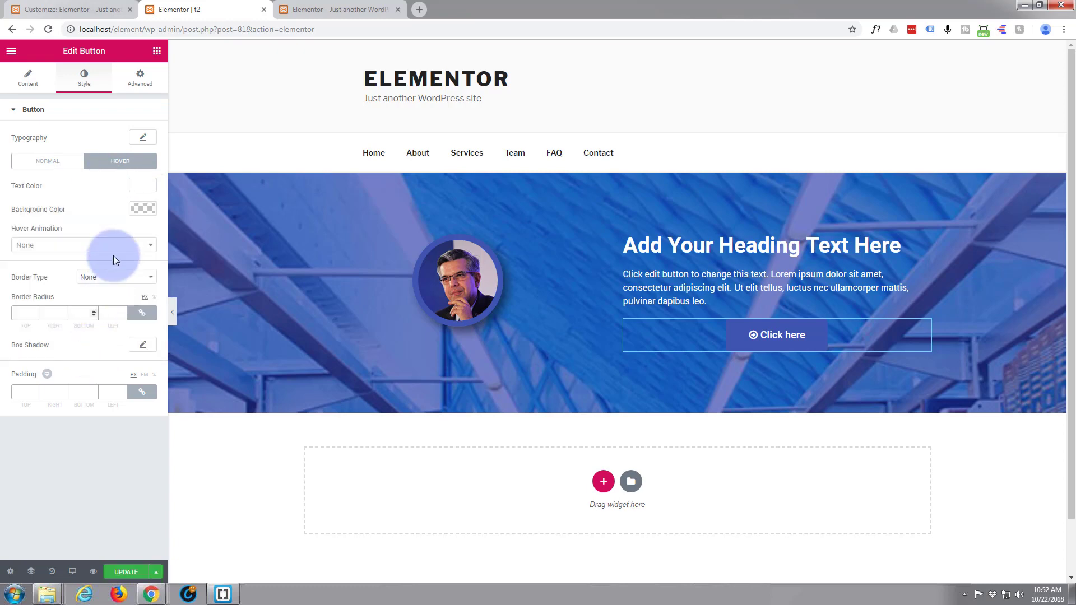
{"action": "left_click", "coordinate": [147, 209]}
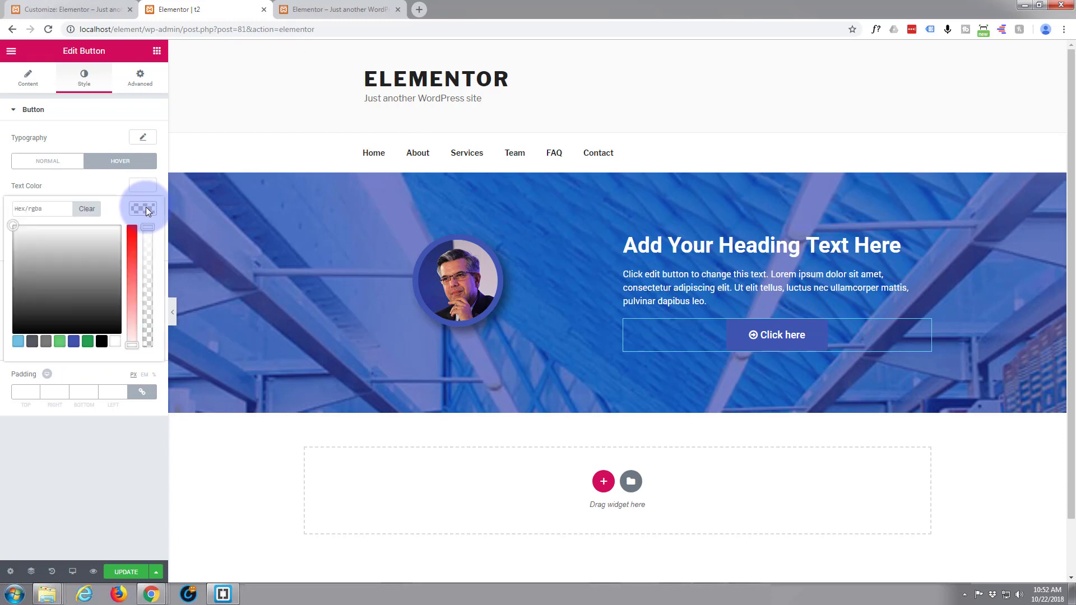
{"action": "left_click", "coordinate": [88, 342]}
{"action": "left_click", "coordinate": [114, 570]}
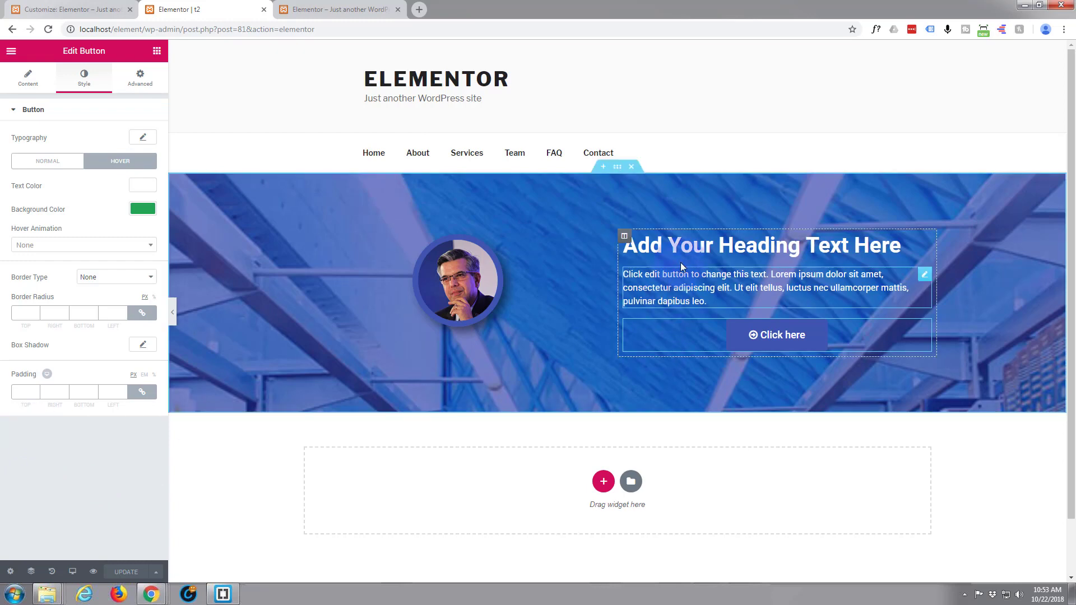
Step: Give the hero text column a classic black background at reduced opacity
{"action": "left_click", "coordinate": [625, 238]}
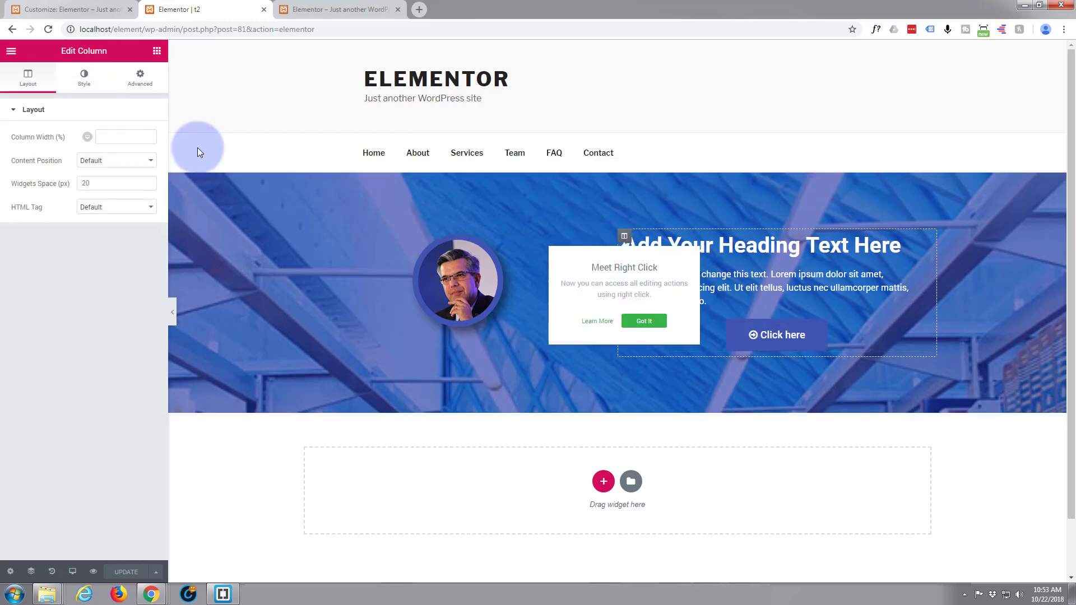
{"action": "left_click", "coordinate": [89, 78]}
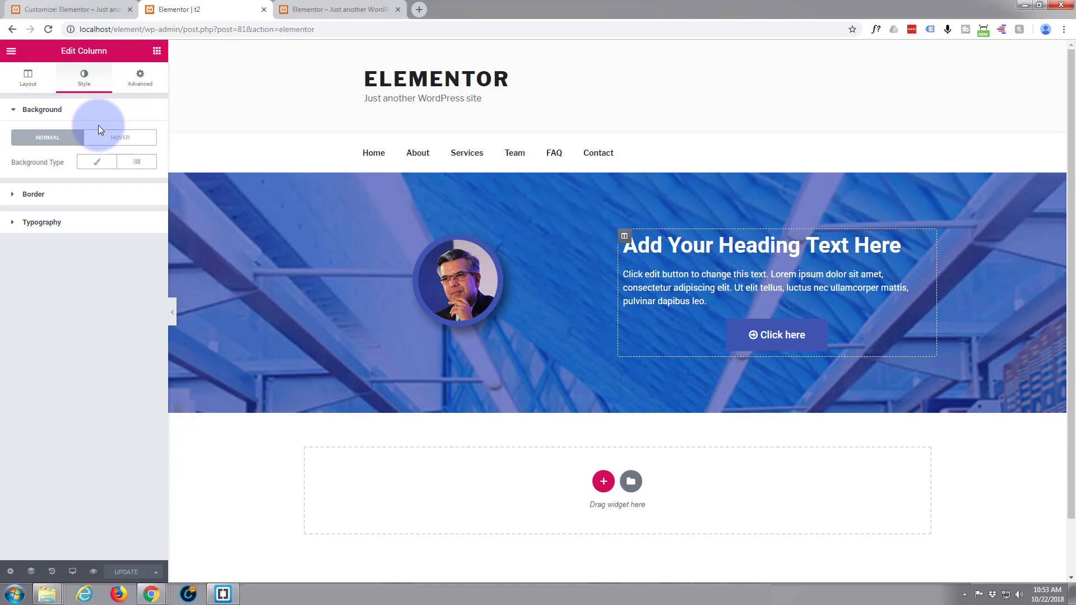
{"action": "left_click", "coordinate": [99, 165]}
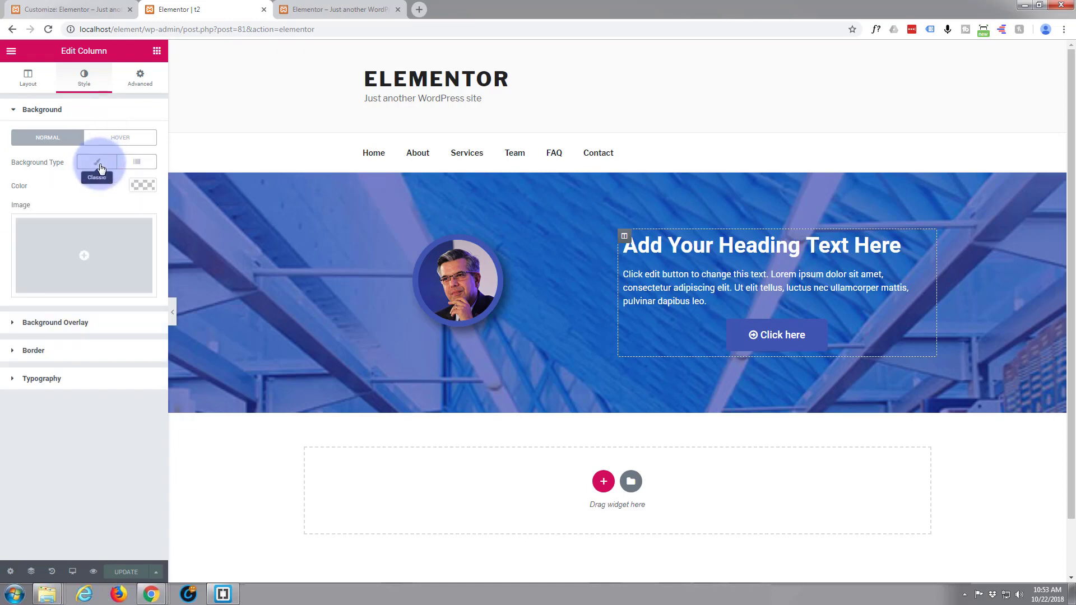
{"action": "left_click", "coordinate": [140, 186]}
{"action": "left_click", "coordinate": [103, 318]}
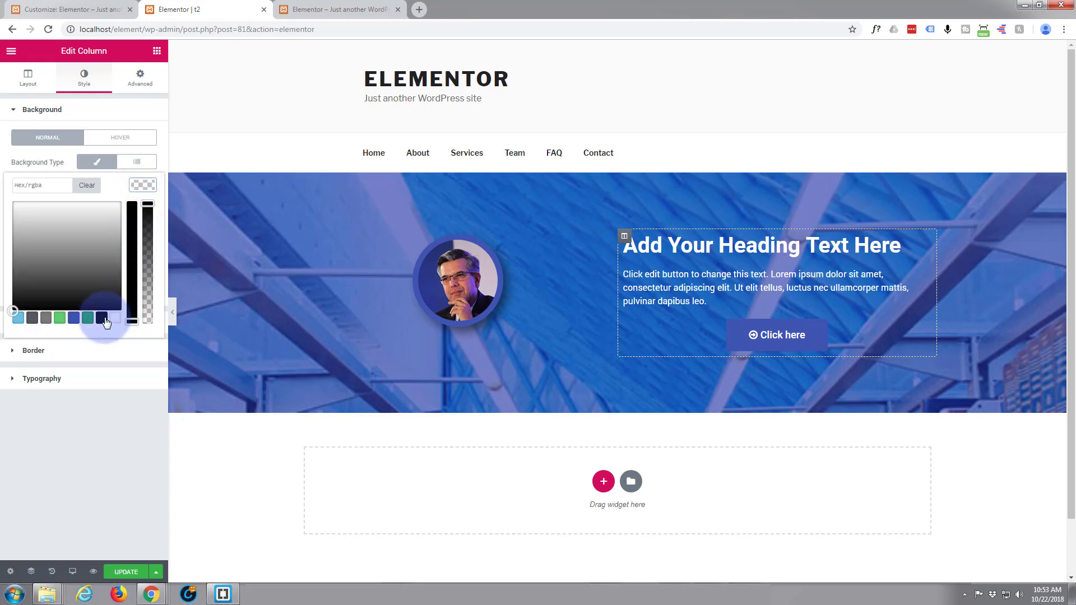
{"action": "left_click", "coordinate": [147, 205]}
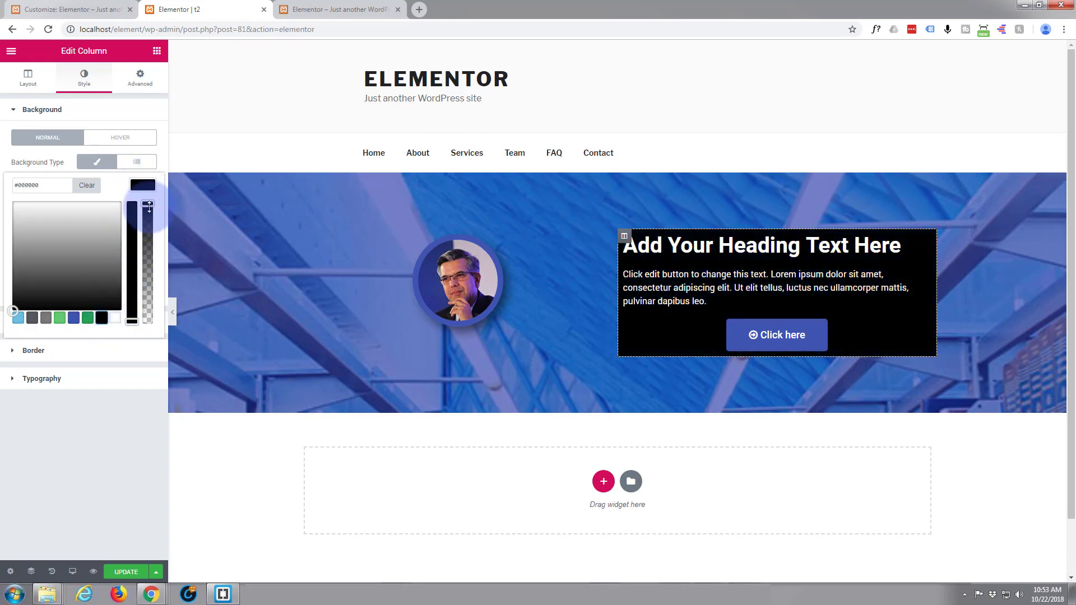
{"action": "left_click_drag", "start_coordinate": [148, 206], "coordinate": [145, 285]}
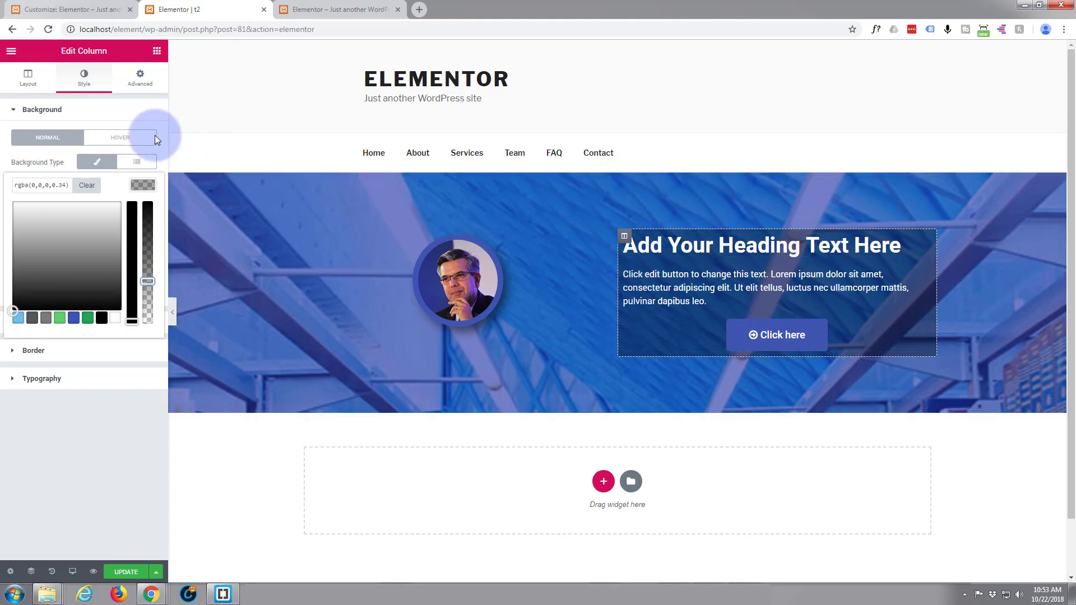
Step: Set the column's linked padding to 50 px on every side
{"action": "left_click", "coordinate": [140, 76]}
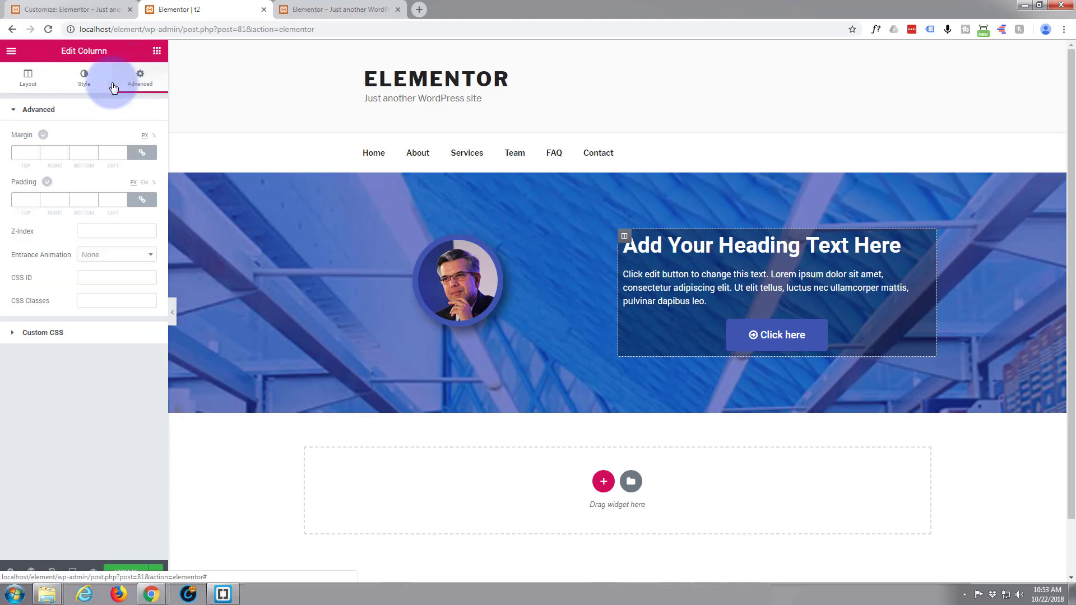
{"action": "left_click", "coordinate": [25, 200]}
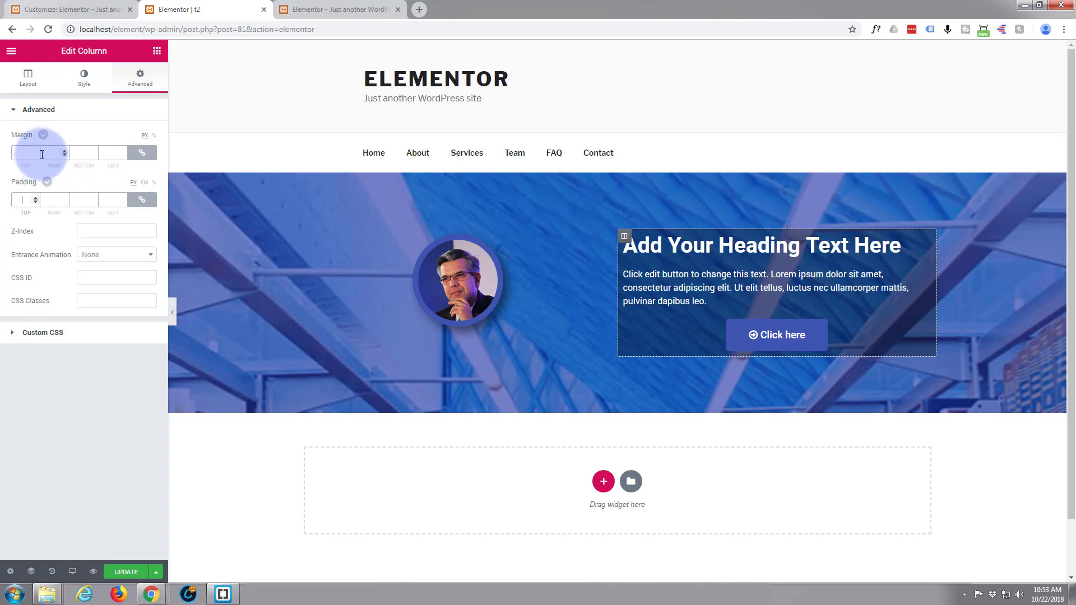
{"action": "type", "text": "50"}
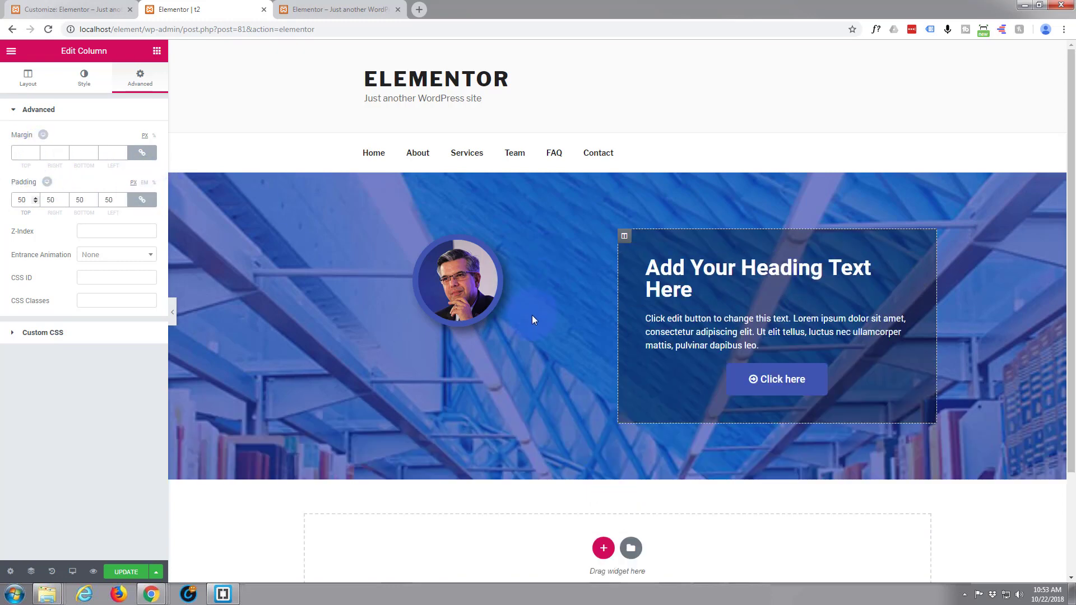
Step: Swap the portrait image for study-box_1.jpg from the Media Library
{"action": "left_click", "coordinate": [468, 283]}
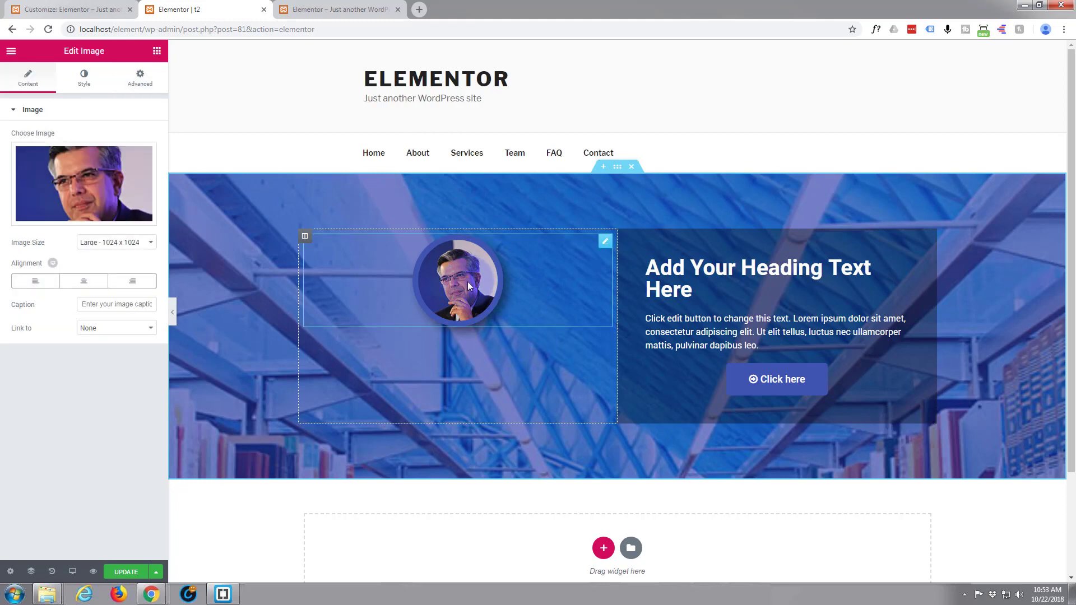
{"action": "left_click", "coordinate": [108, 163]}
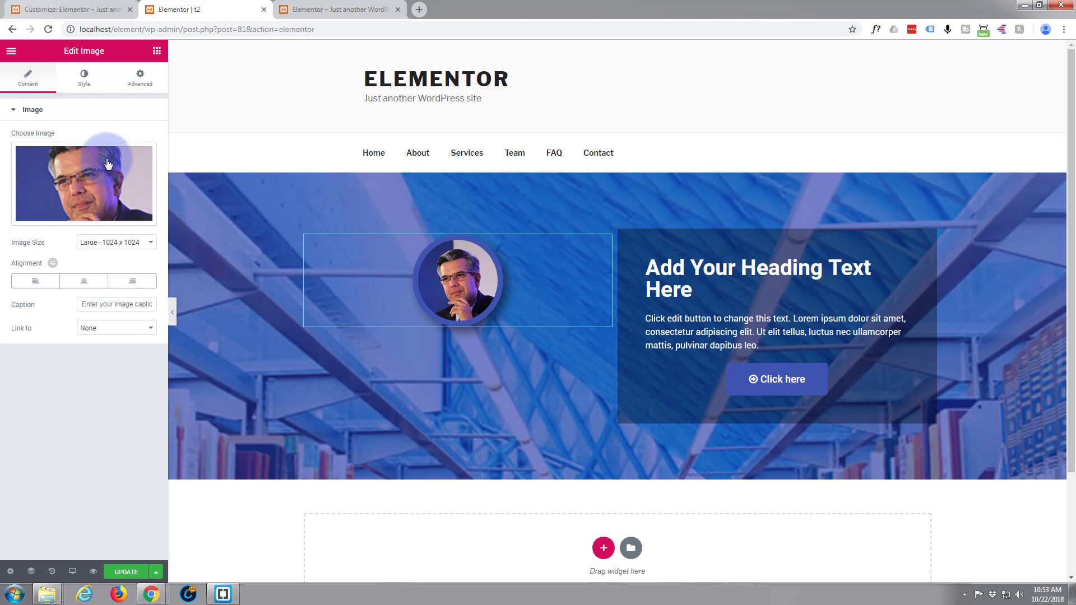
{"action": "left_click", "coordinate": [81, 214]}
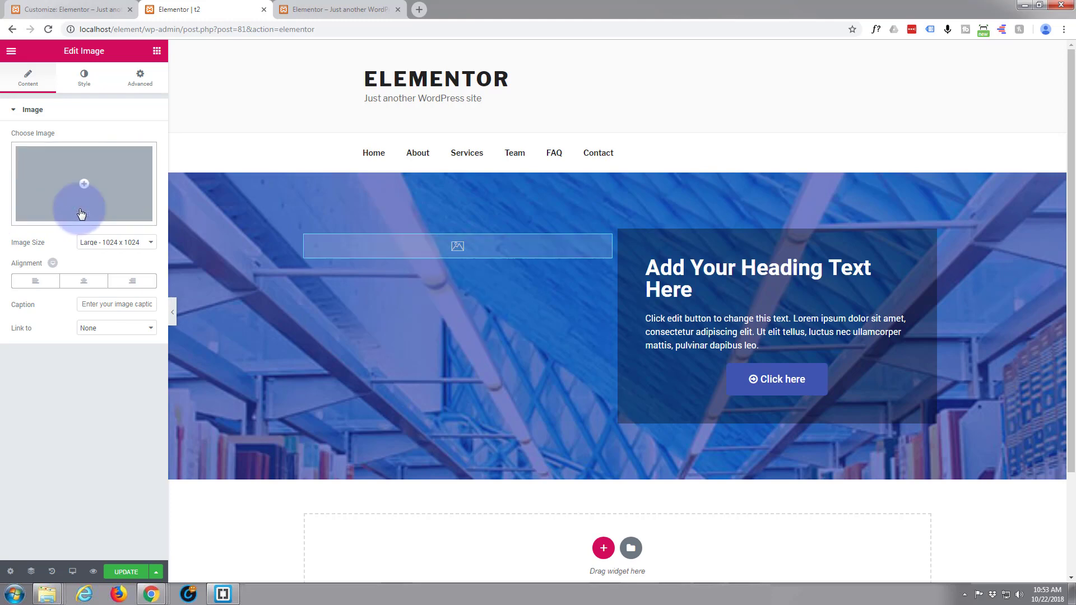
{"action": "left_click", "coordinate": [87, 189]}
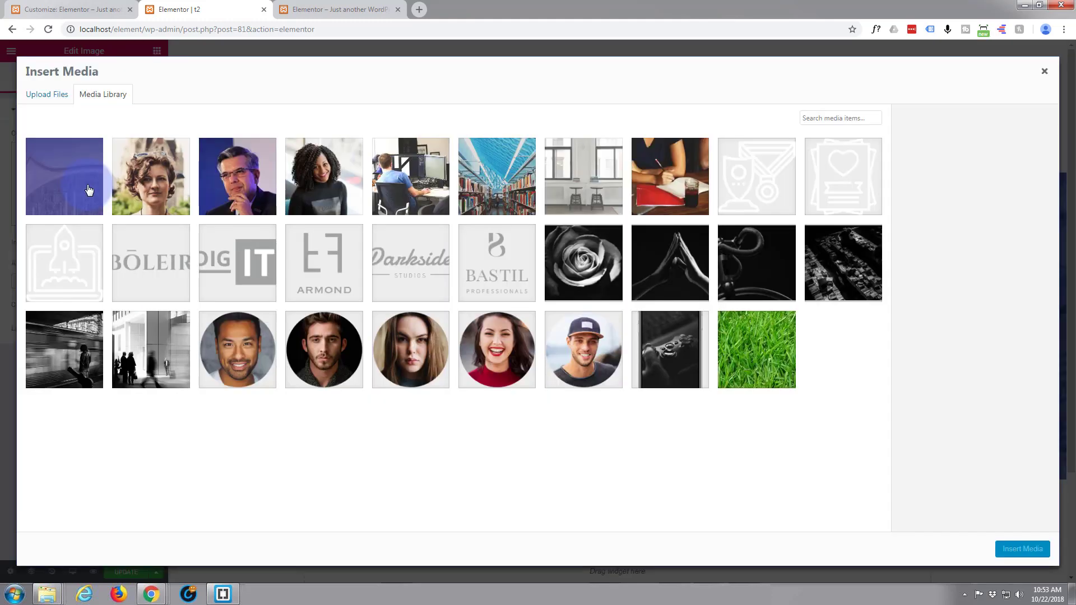
{"action": "left_click", "coordinate": [412, 170]}
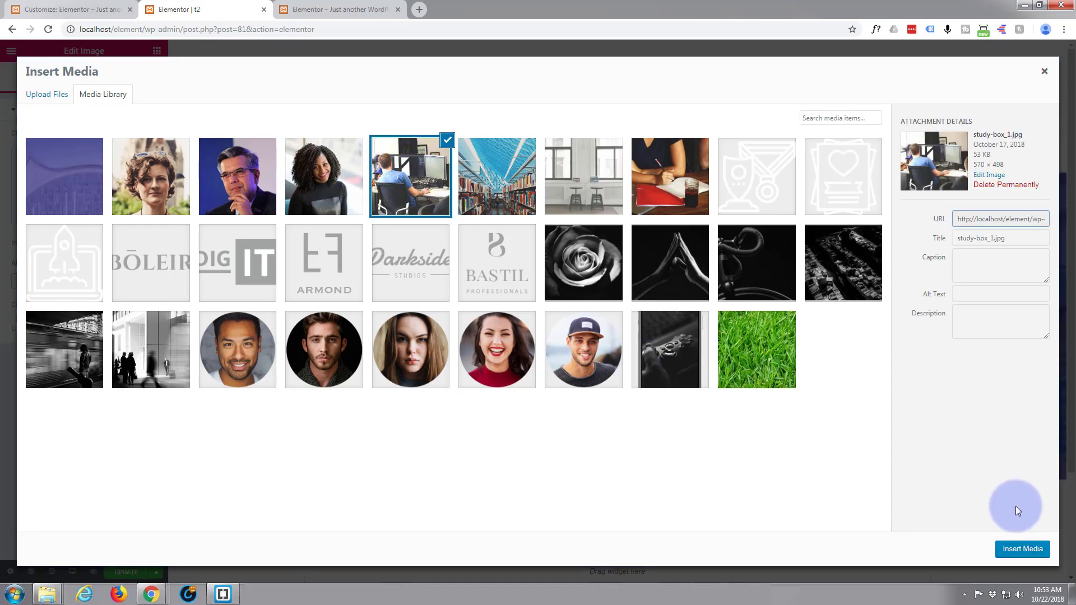
{"action": "left_click", "coordinate": [1022, 549]}
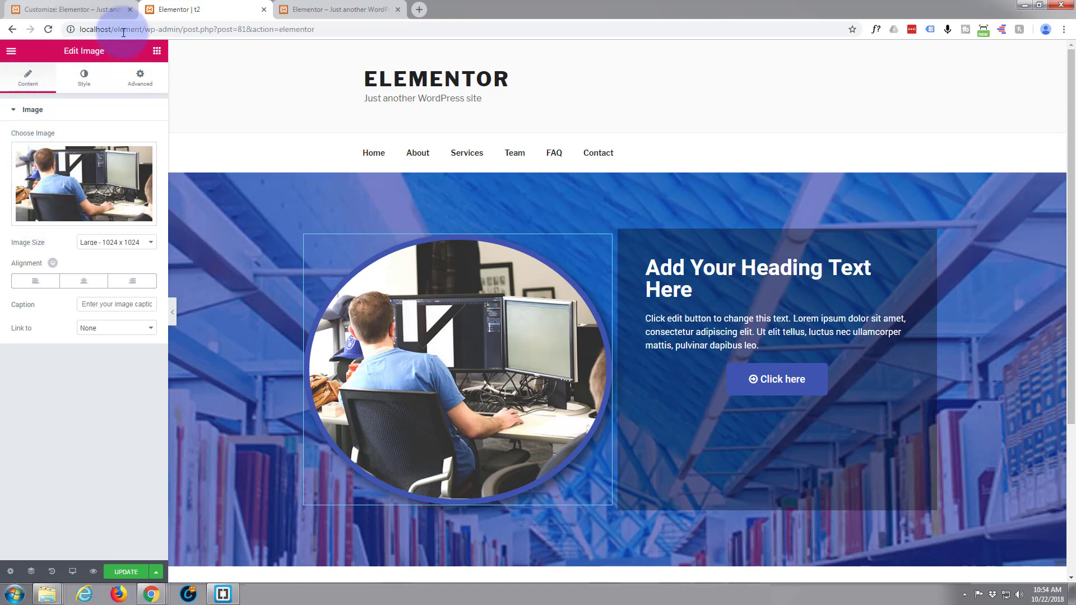
Step: Unlink the image padding and set top and bottom padding to 20 px
{"action": "left_click", "coordinate": [141, 77]}
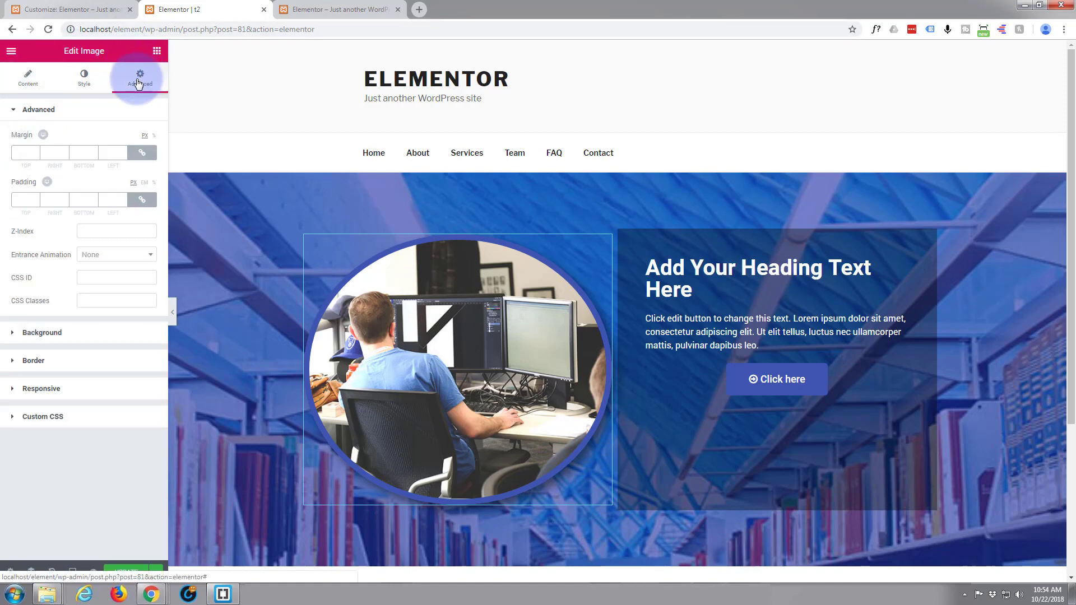
{"action": "left_click", "coordinate": [143, 202]}
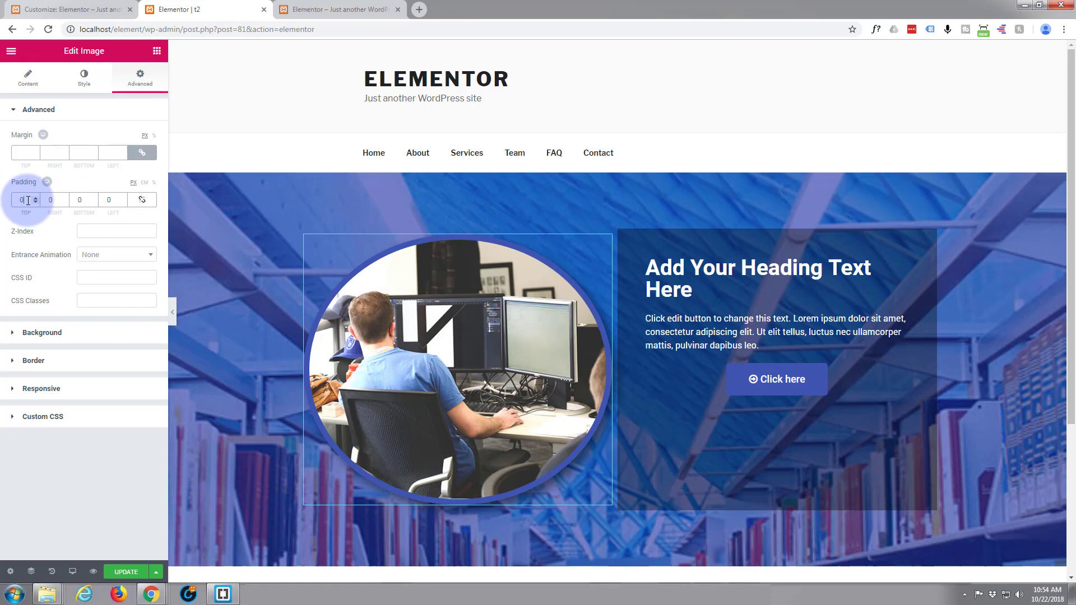
{"action": "left_click_drag", "start_coordinate": [27, 200], "coordinate": [15, 201]}
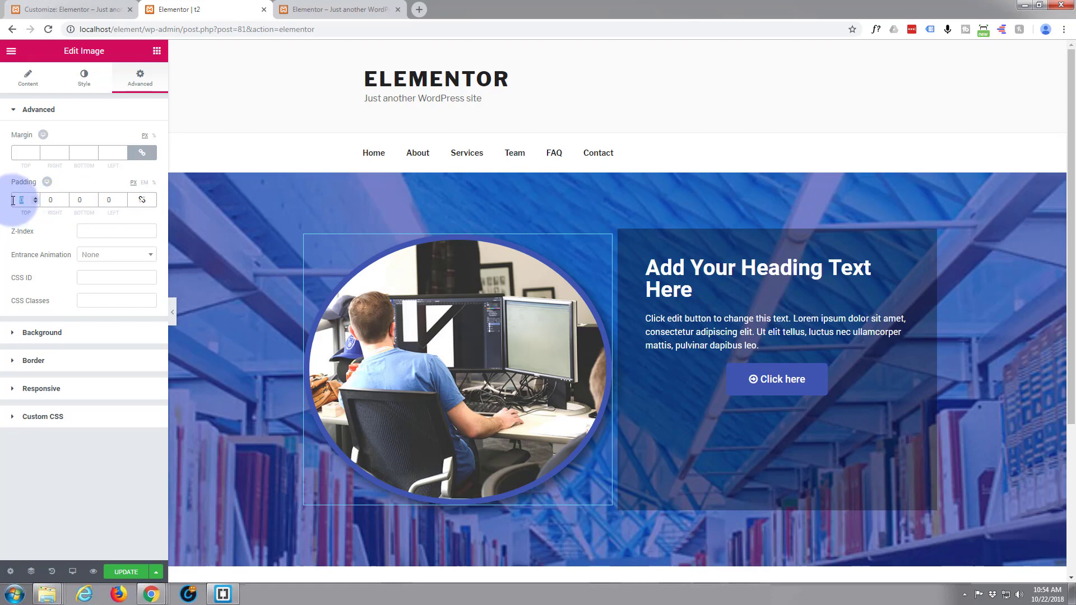
{"action": "type", "text": "20"}
{"action": "left_click", "coordinate": [88, 200]}
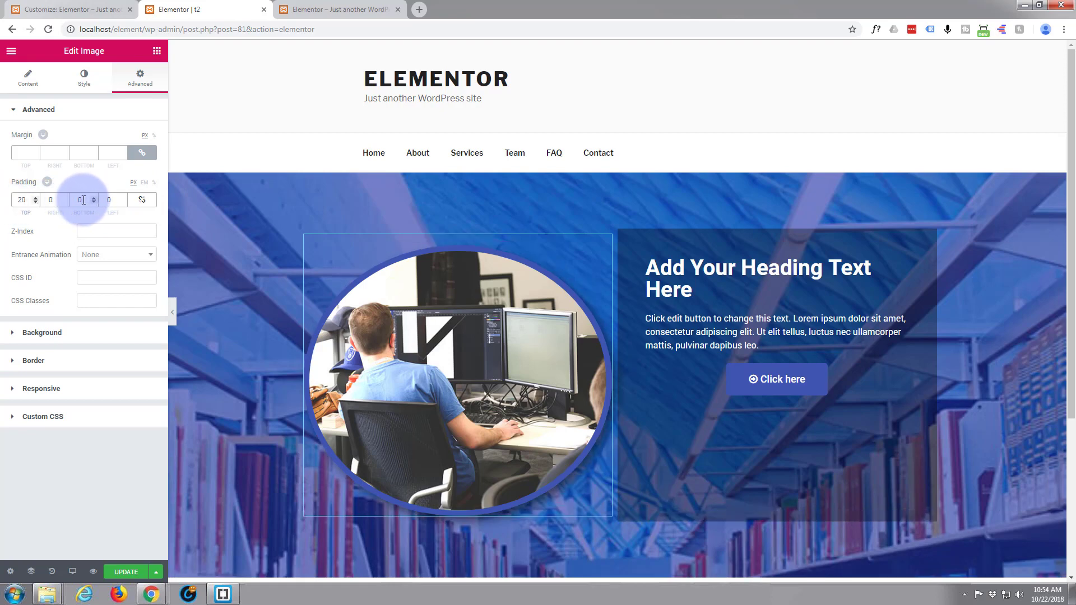
{"action": "double_click", "coordinate": [83, 199]}
{"action": "type", "text": "20"}
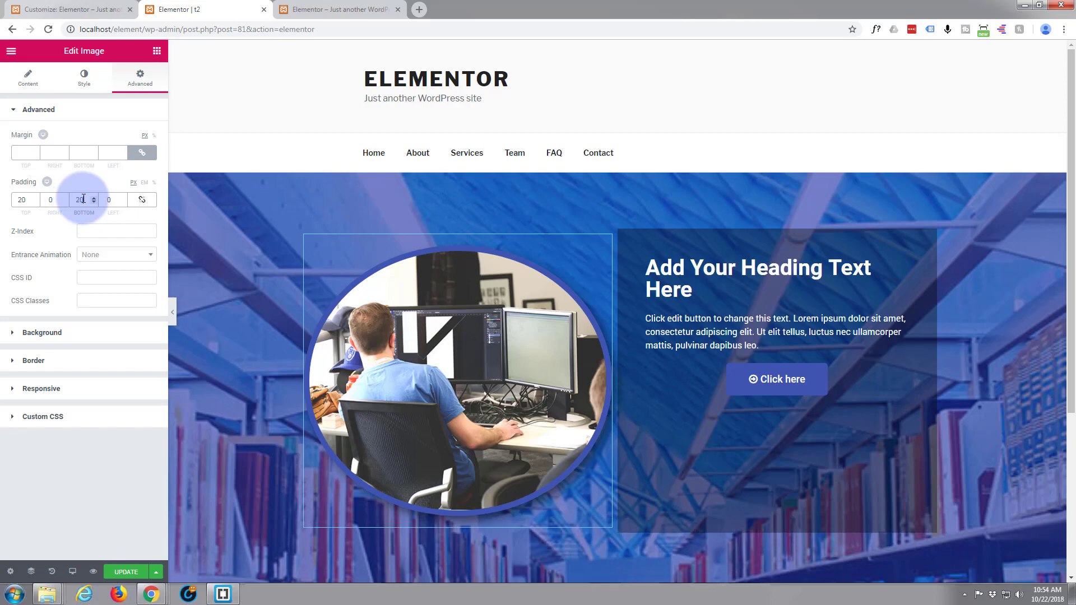
Step: Adjust the left and right image padding through 30 and 40 up to 50 px
{"action": "double_click", "coordinate": [41, 201]}
{"action": "type", "text": "30"}
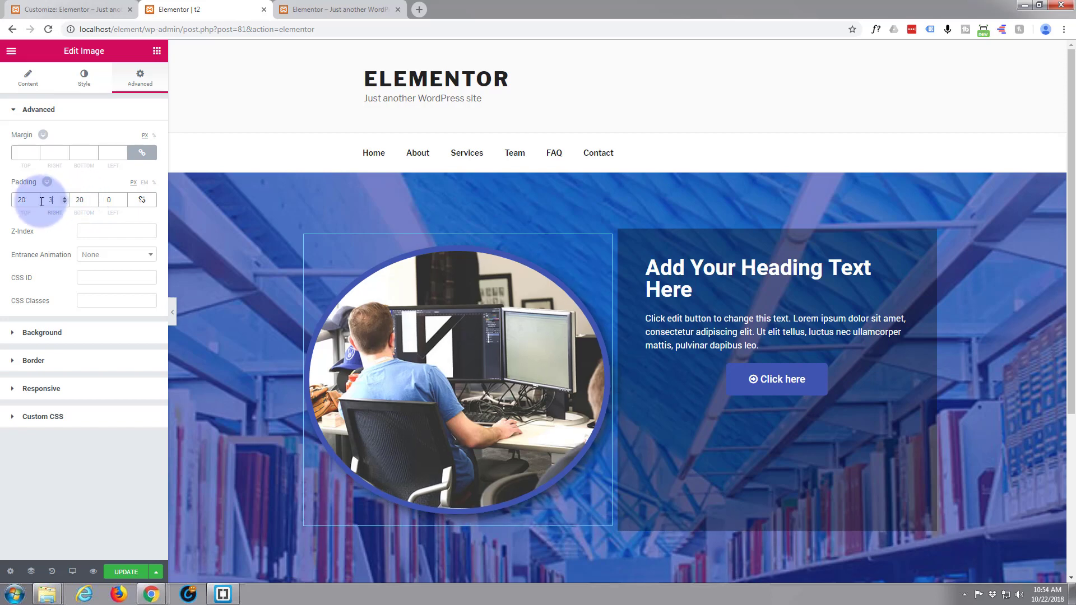
{"action": "double_click", "coordinate": [103, 200]}
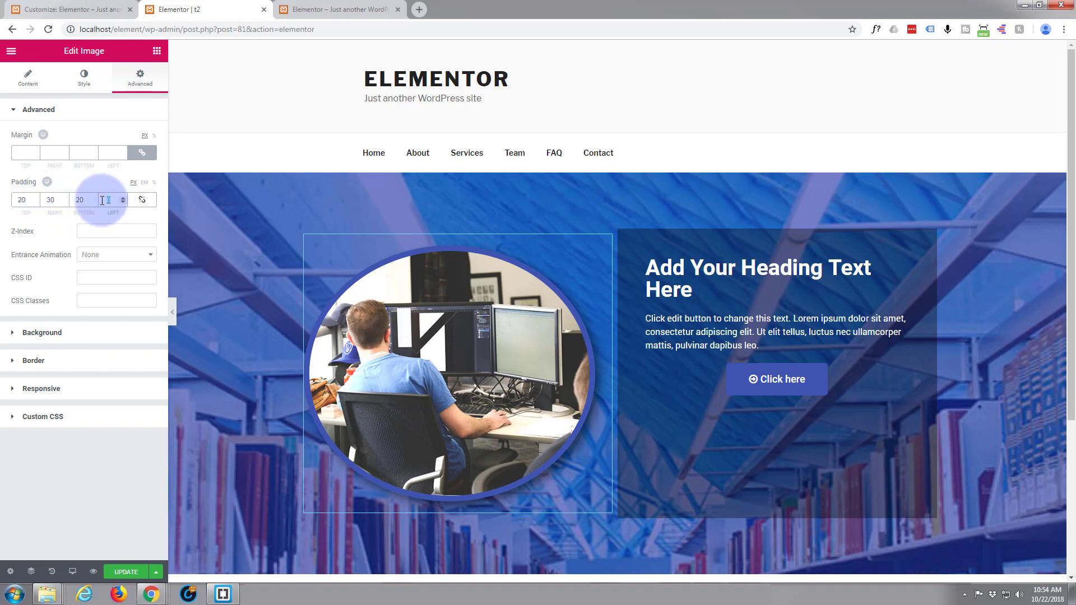
{"action": "type", "text": "30"}
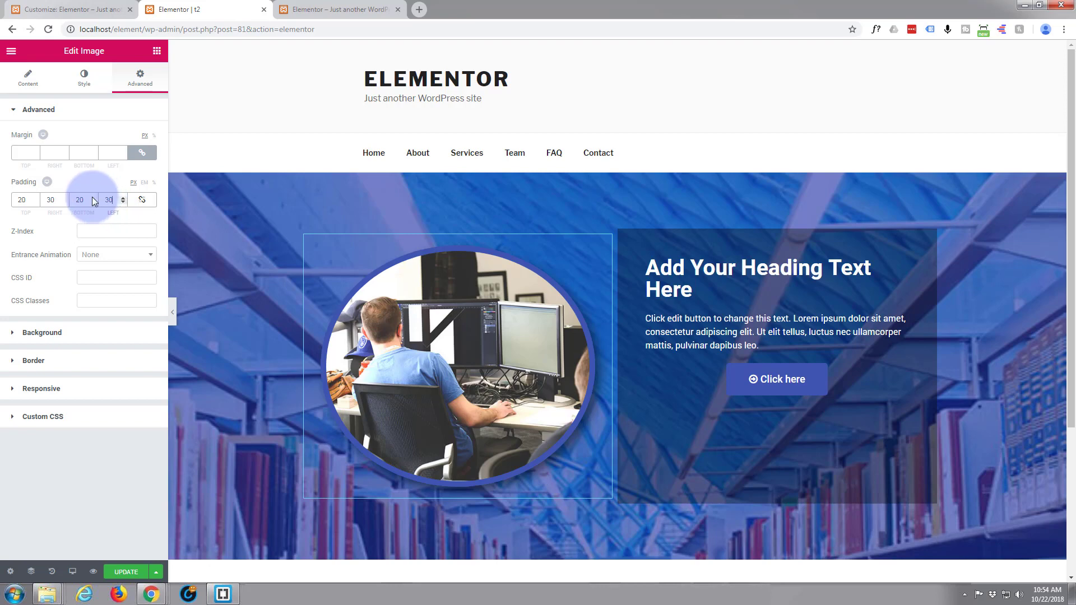
{"action": "double_click", "coordinate": [107, 200]}
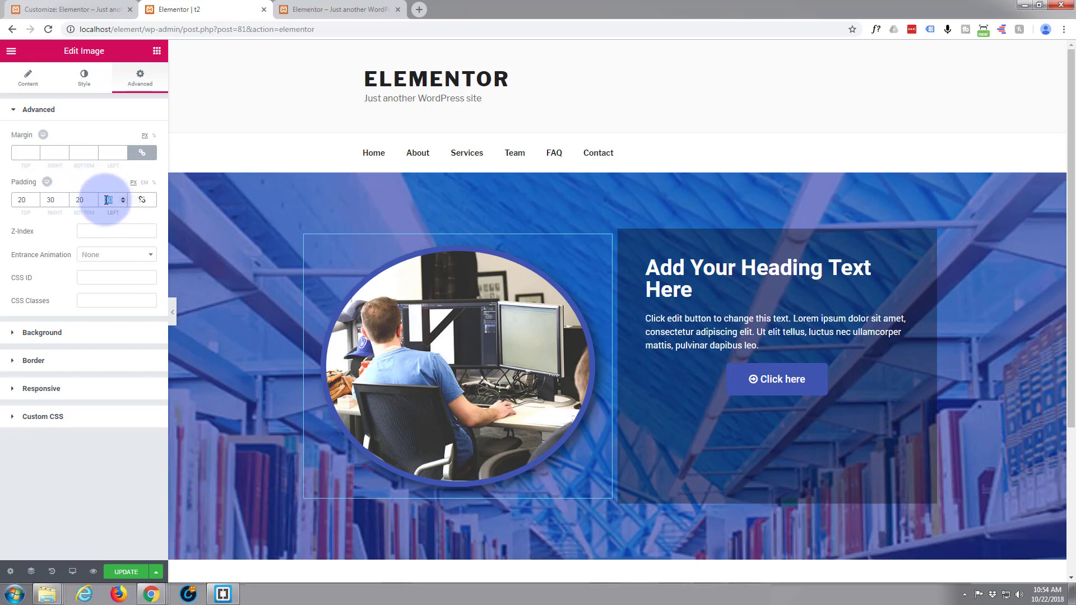
{"action": "type", "text": "40"}
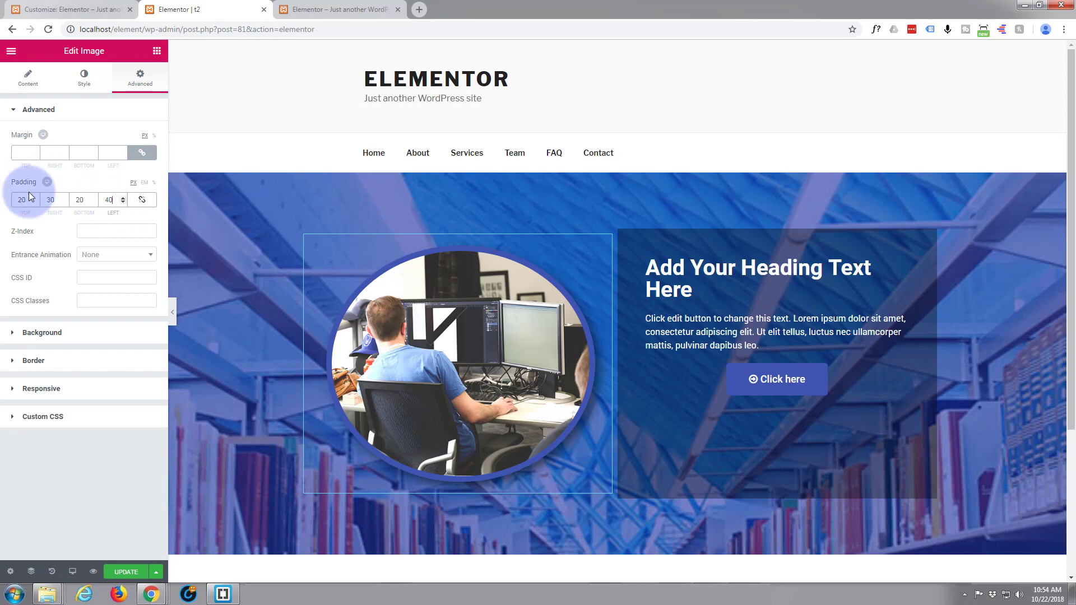
{"action": "double_click", "coordinate": [50, 200]}
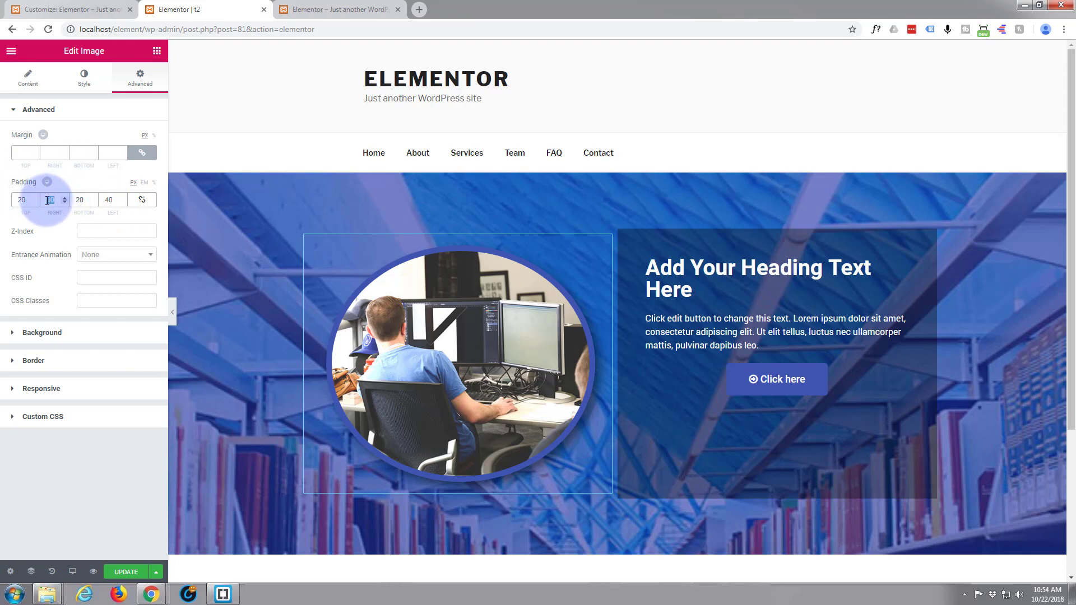
{"action": "type", "text": "40"}
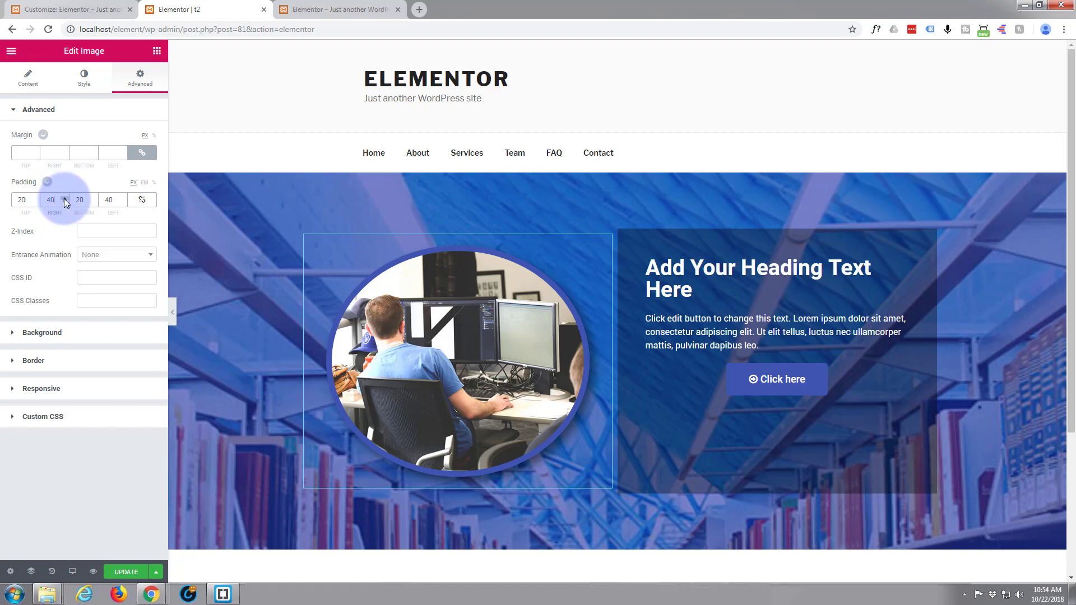
{"action": "left_click", "coordinate": [64, 198]}
{"action": "left_click", "coordinate": [64, 198]}
{"action": "left_click", "coordinate": [64, 198]}
{"action": "left_click", "coordinate": [64, 198]}
{"action": "left_click", "coordinate": [64, 198]}
{"action": "left_click", "coordinate": [64, 198]}
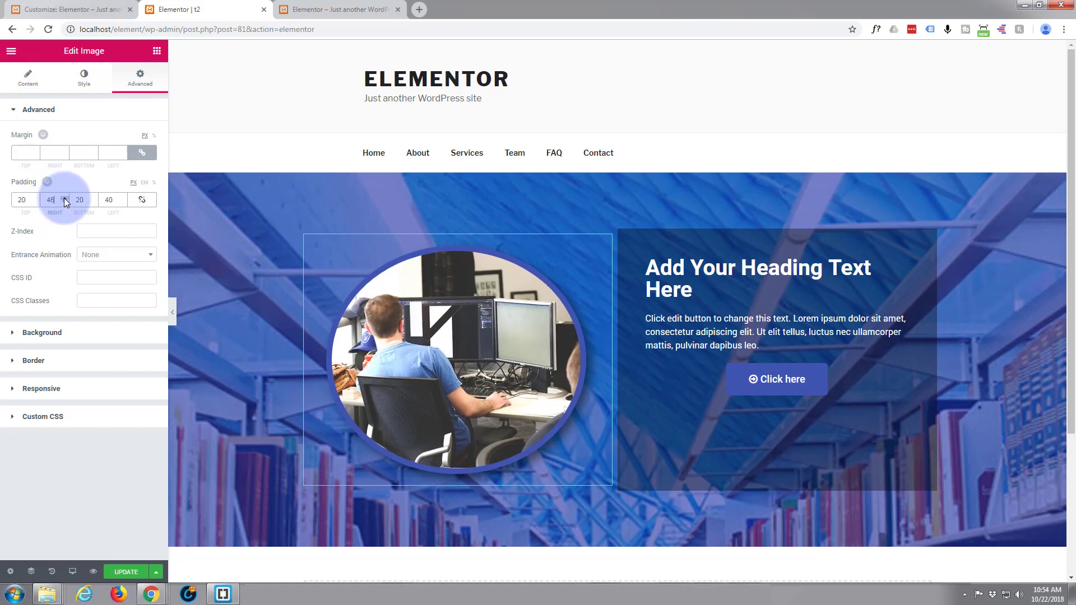
{"action": "left_click", "coordinate": [64, 198]}
{"action": "left_click", "coordinate": [63, 198]}
{"action": "left_click", "coordinate": [64, 198]}
{"action": "left_click", "coordinate": [64, 199]}
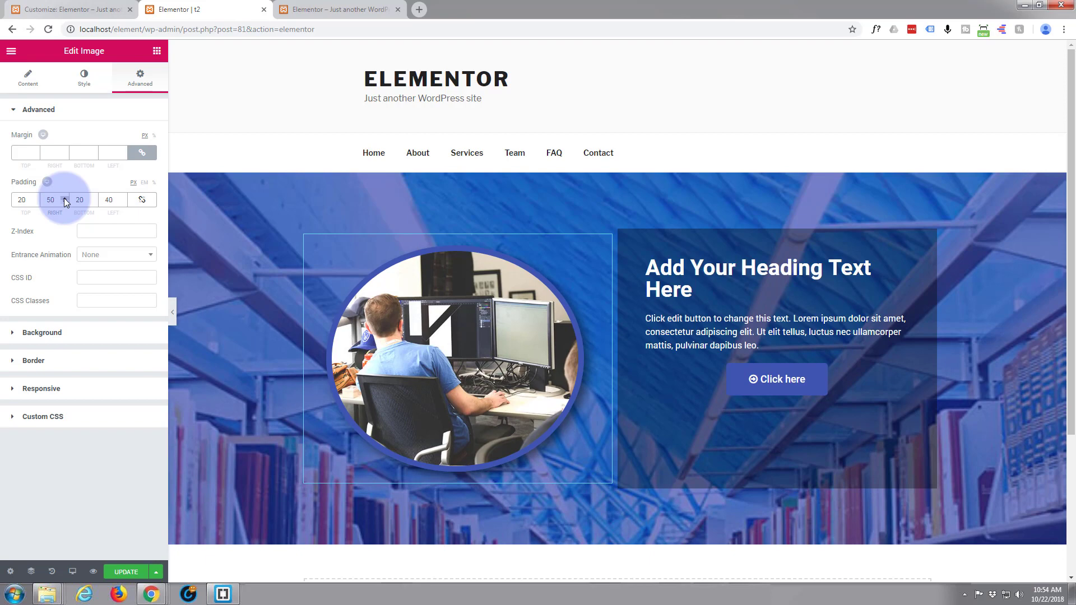
Step: Settle the left and right image padding at 60 px
{"action": "double_click", "coordinate": [113, 201]}
{"action": "type", "text": "50"}
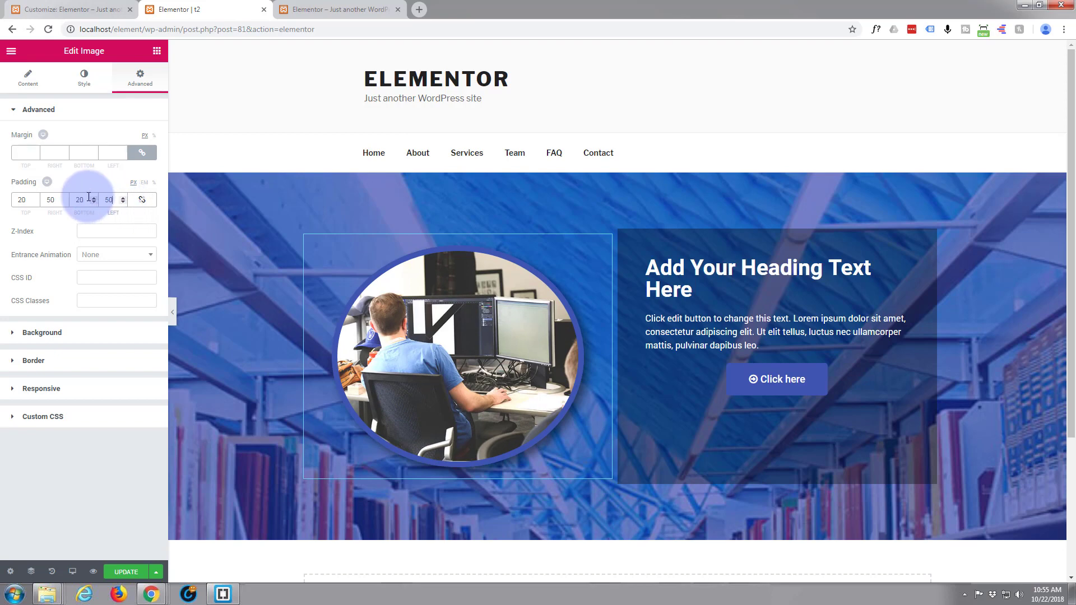
{"action": "double_click", "coordinate": [60, 201]}
{"action": "type", "text": "6.0"}
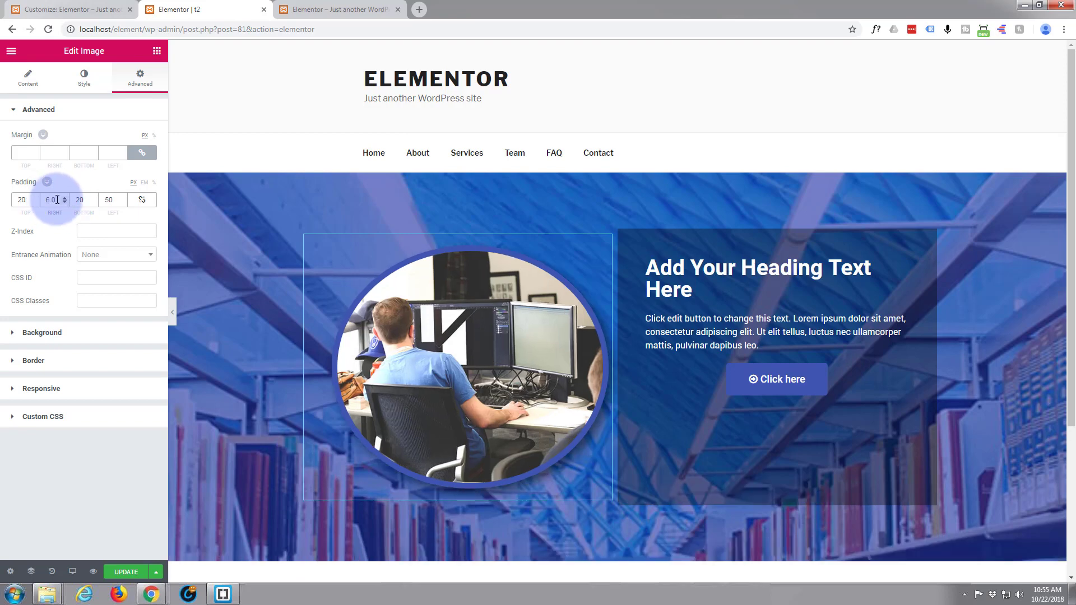
{"action": "double_click", "coordinate": [44, 200]}
{"action": "type", "text": "60"}
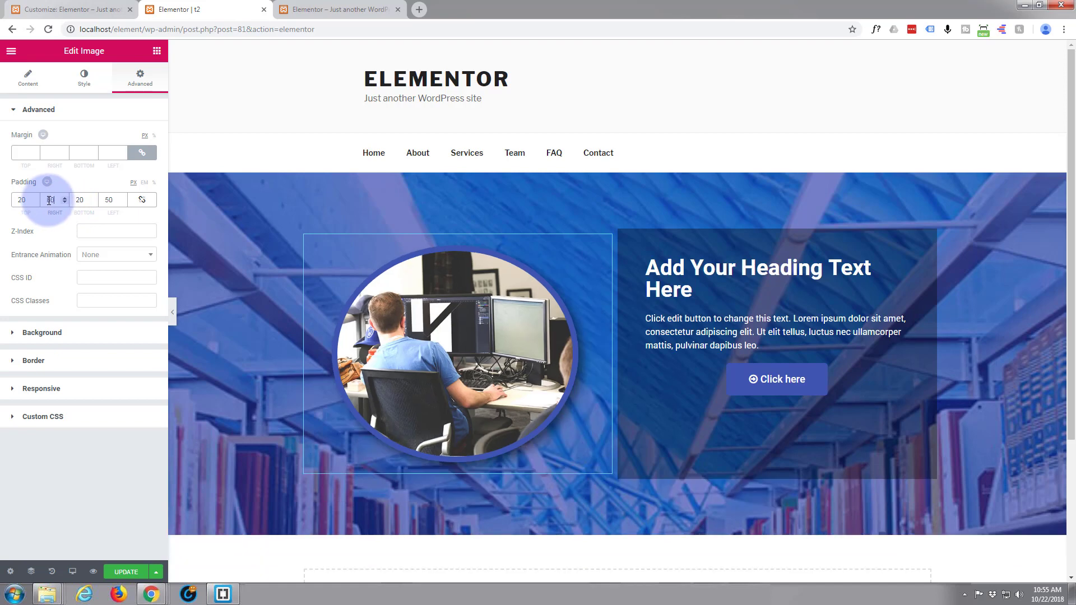
{"action": "double_click", "coordinate": [104, 203]}
{"action": "type", "text": "60"}
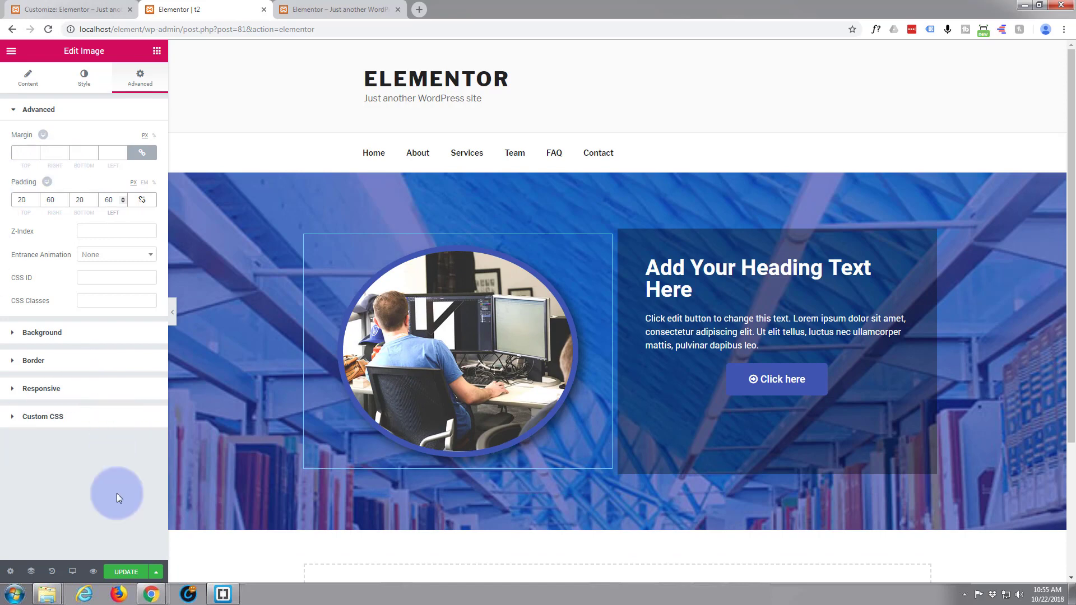
Step: Update page t2 and scroll through its live preview to check the hero section
{"action": "left_click", "coordinate": [126, 571]}
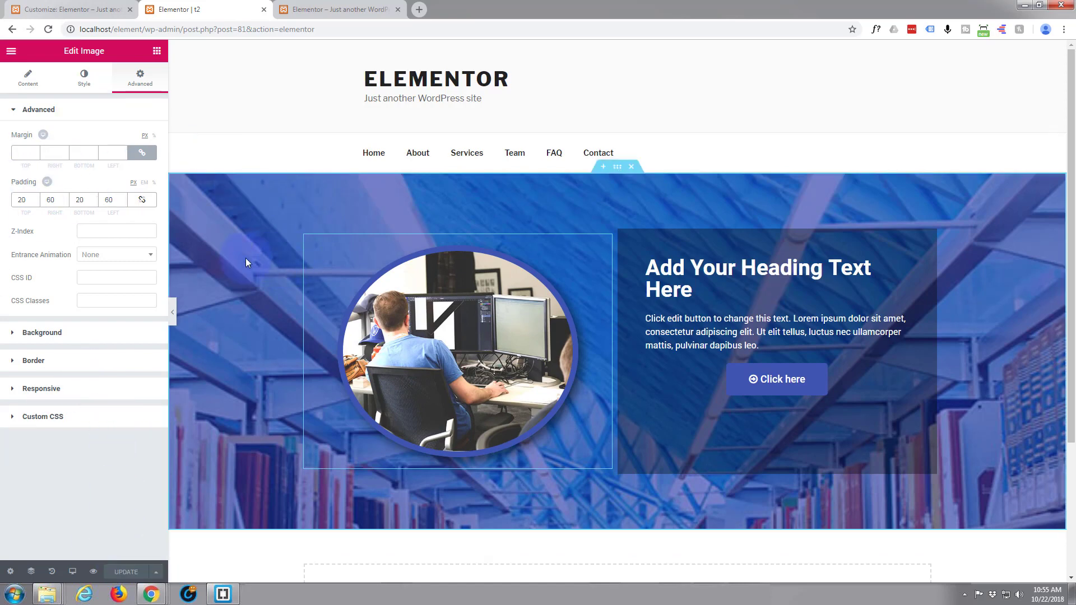
{"action": "scroll", "coordinate": [247, 262], "scroll_direction": "down", "scroll_amount": 1}
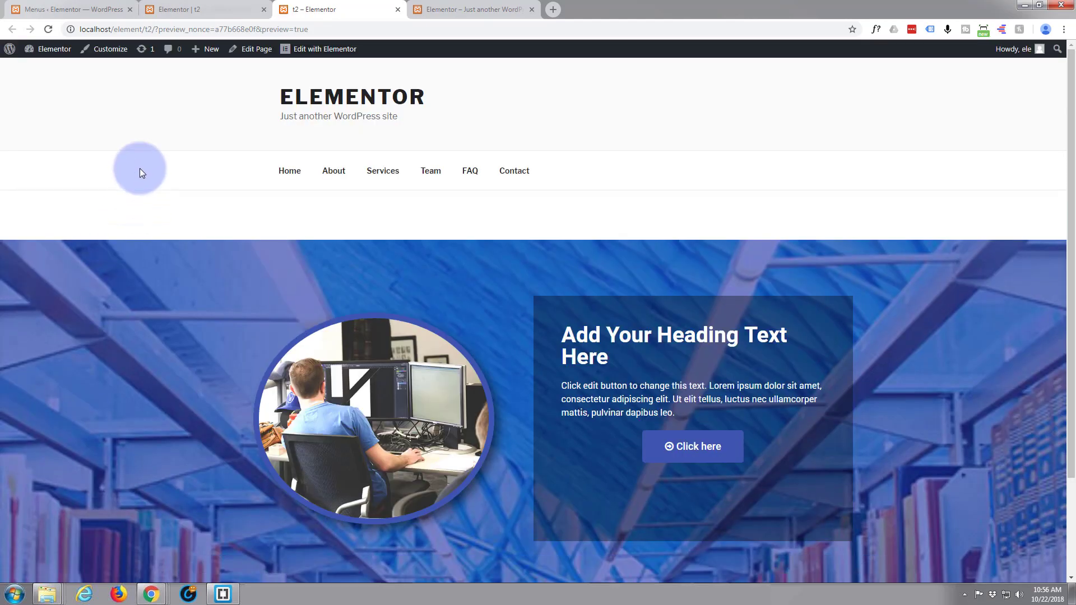
{"action": "scroll", "coordinate": [143, 161], "scroll_direction": "down", "scroll_amount": 3}
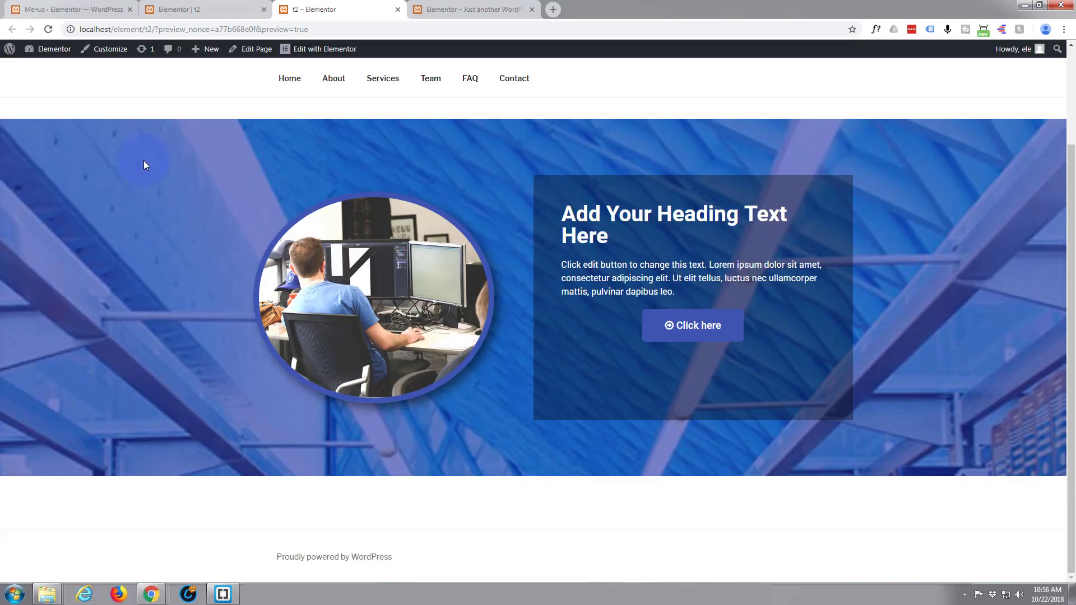
{"action": "scroll", "coordinate": [143, 163], "scroll_direction": "up", "scroll_amount": 3}
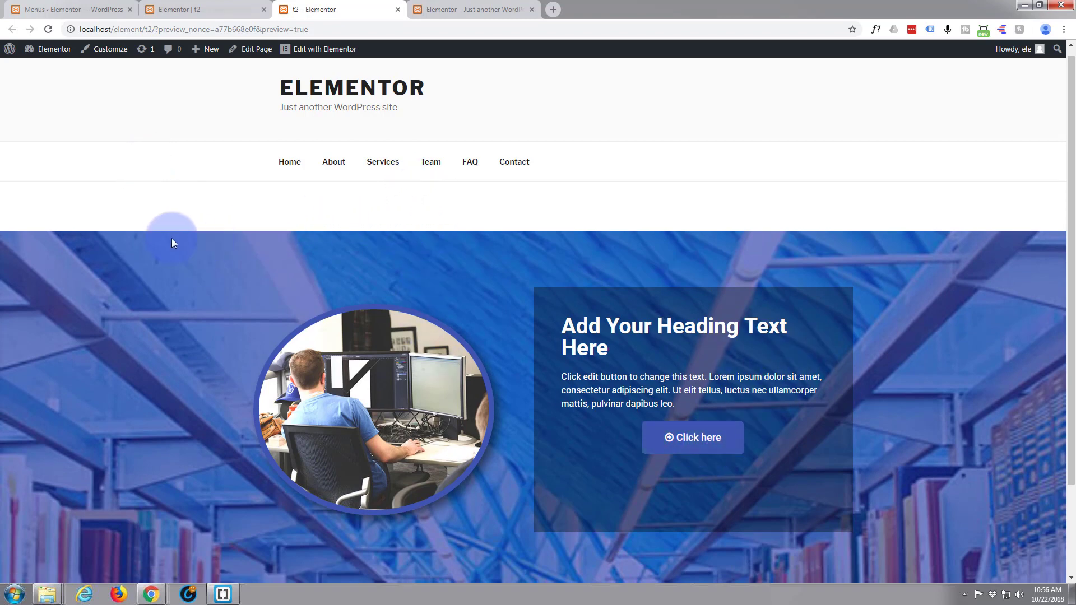
{"action": "scroll", "coordinate": [169, 235], "scroll_direction": "down", "scroll_amount": 3}
{"action": "scroll", "coordinate": [168, 234], "scroll_direction": "up", "scroll_amount": 3}
Step: Inspect the gap under the header and add padding: 0 !important to .site-content
{"action": "right_click", "coordinate": [256, 203]}
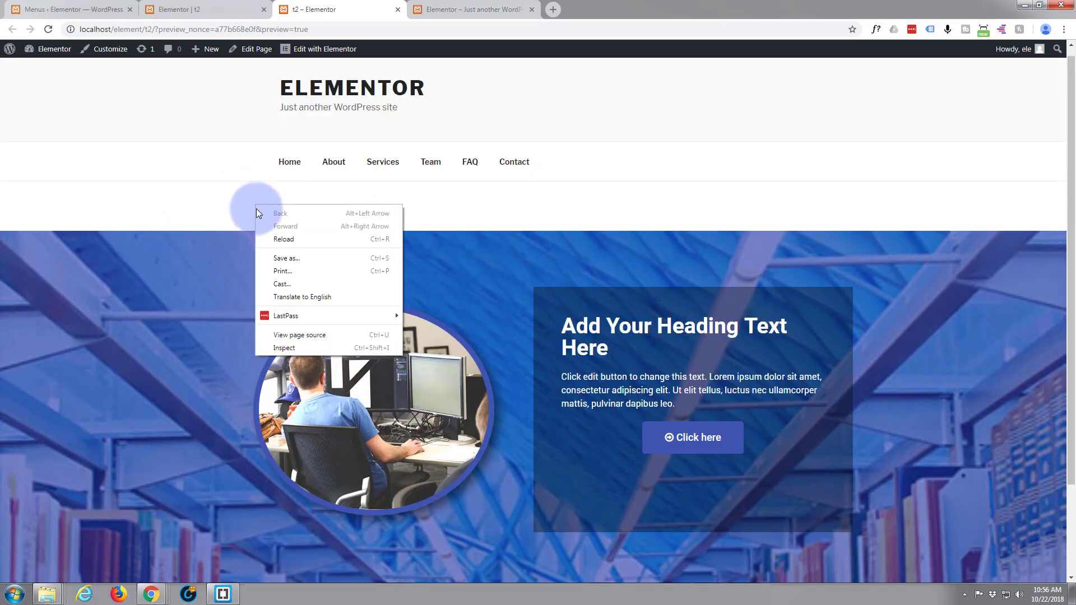
{"action": "left_click", "coordinate": [289, 350]}
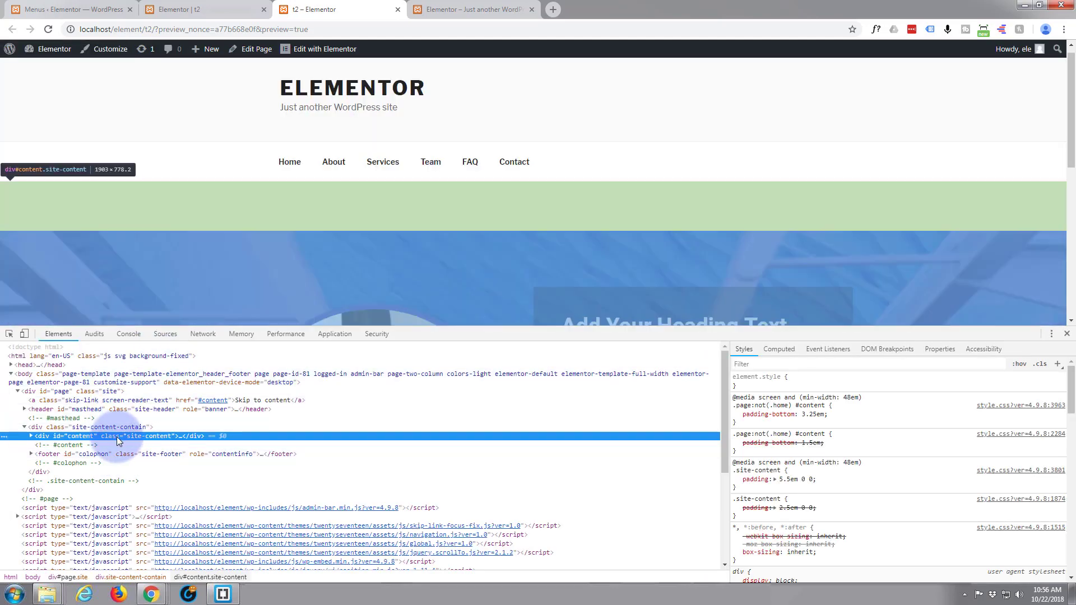
{"action": "left_click", "coordinate": [801, 499]}
{"action": "left_click", "coordinate": [791, 500]}
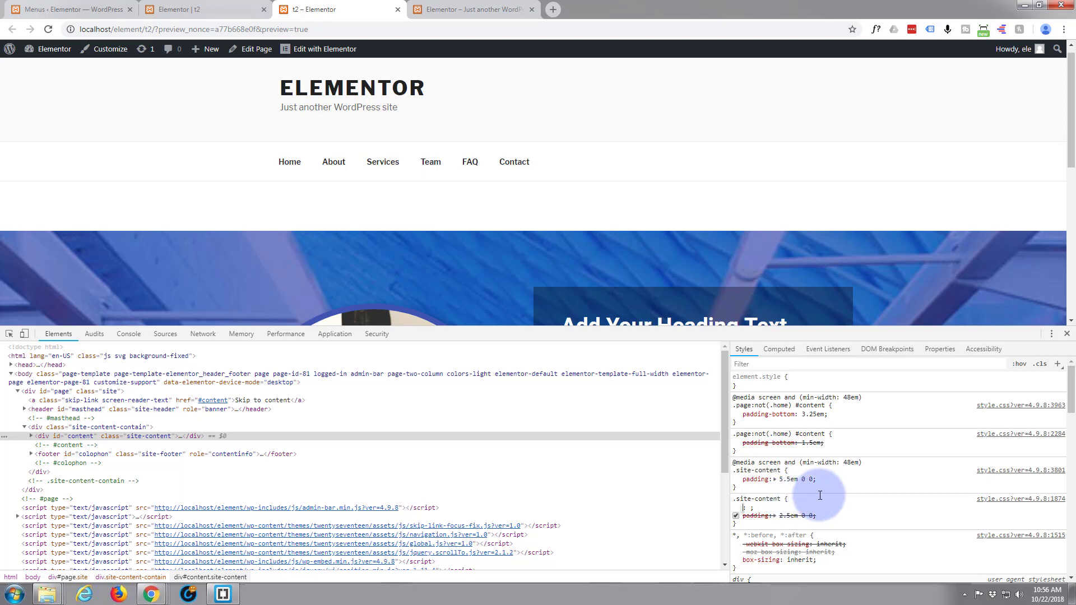
{"action": "type", "text": "padding"}
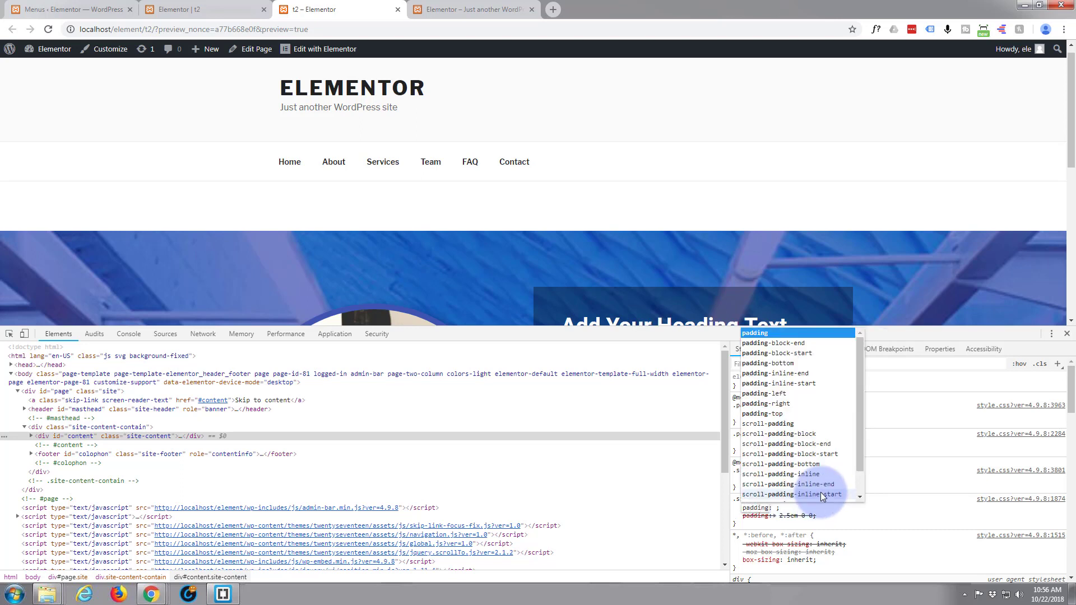
{"action": "key", "text": "Tab"}
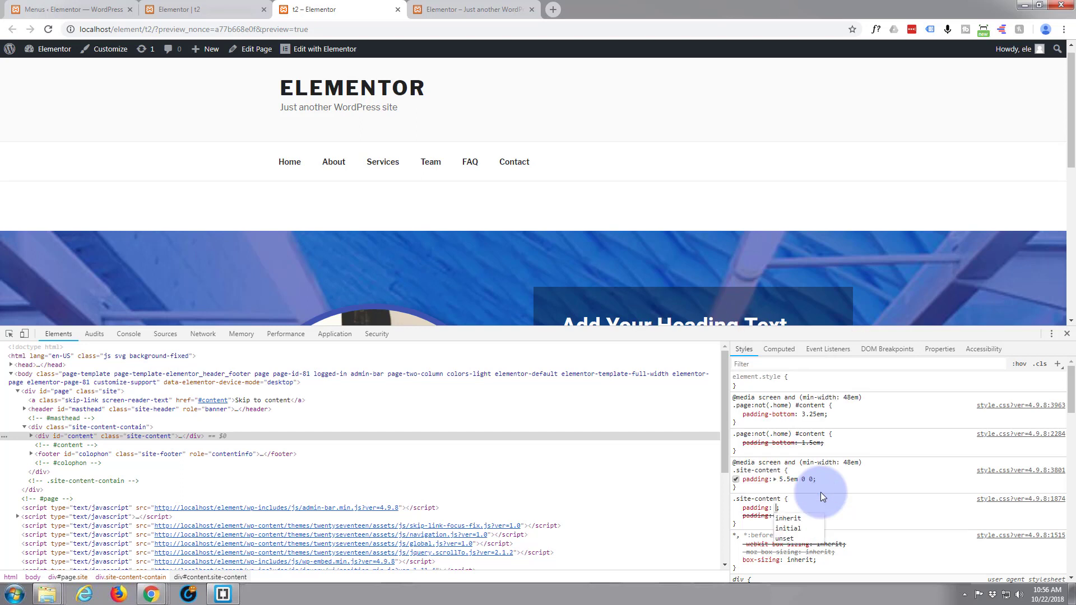
{"action": "type", "text": "0"}
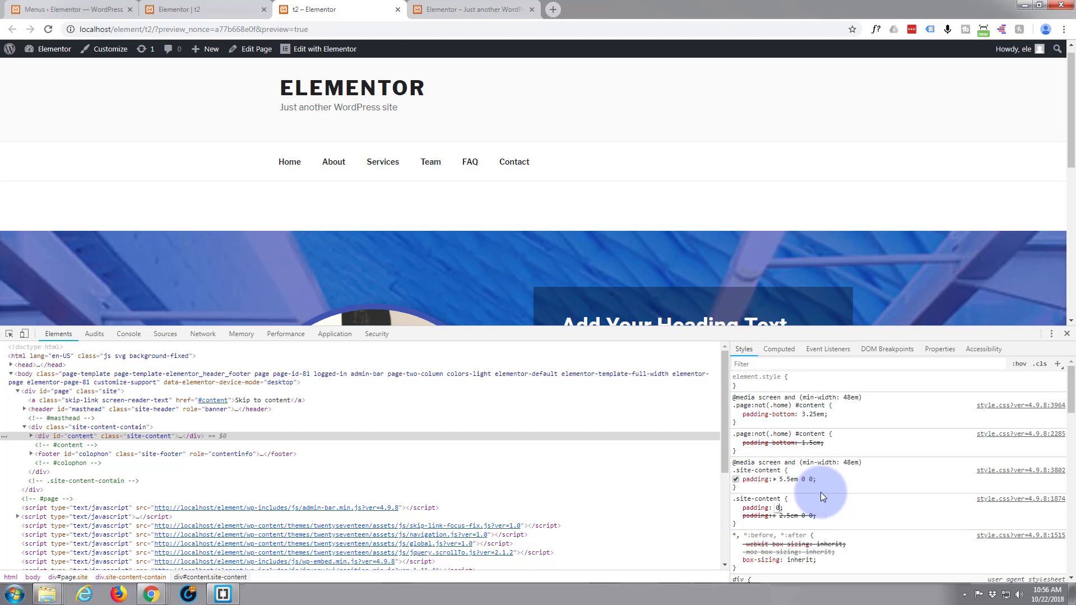
{"action": "type", "text": " !im"}
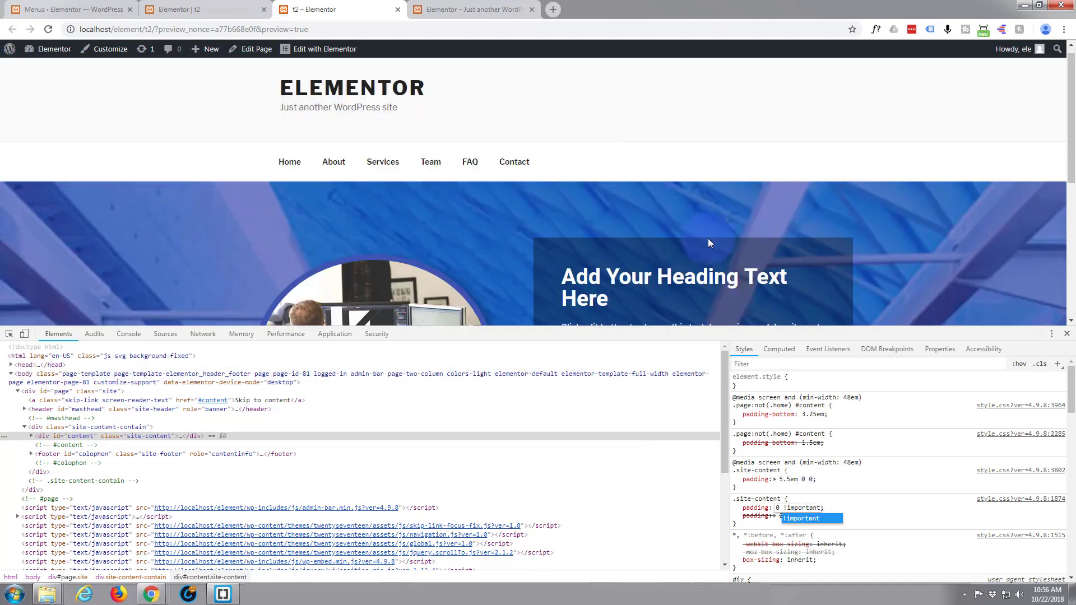
{"action": "type", "text": "portant"}
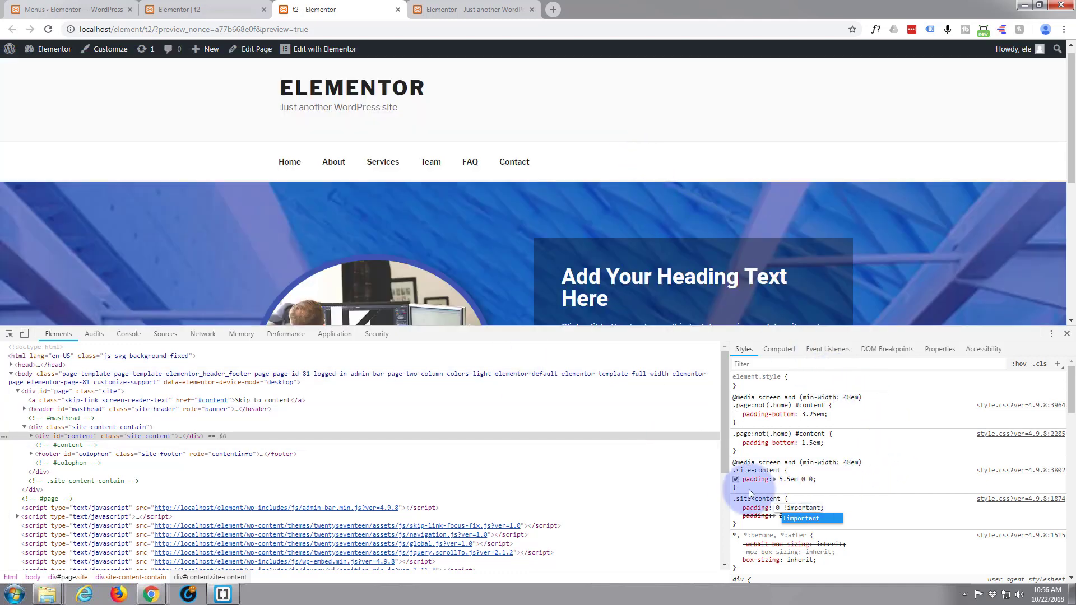
{"action": "key", "text": "Return"}
Step: Copy the .site-content rule and close the developer tools
{"action": "left_click_drag", "start_coordinate": [735, 499], "coordinate": [747, 523]}
{"action": "key", "text": "ctrl+c"}
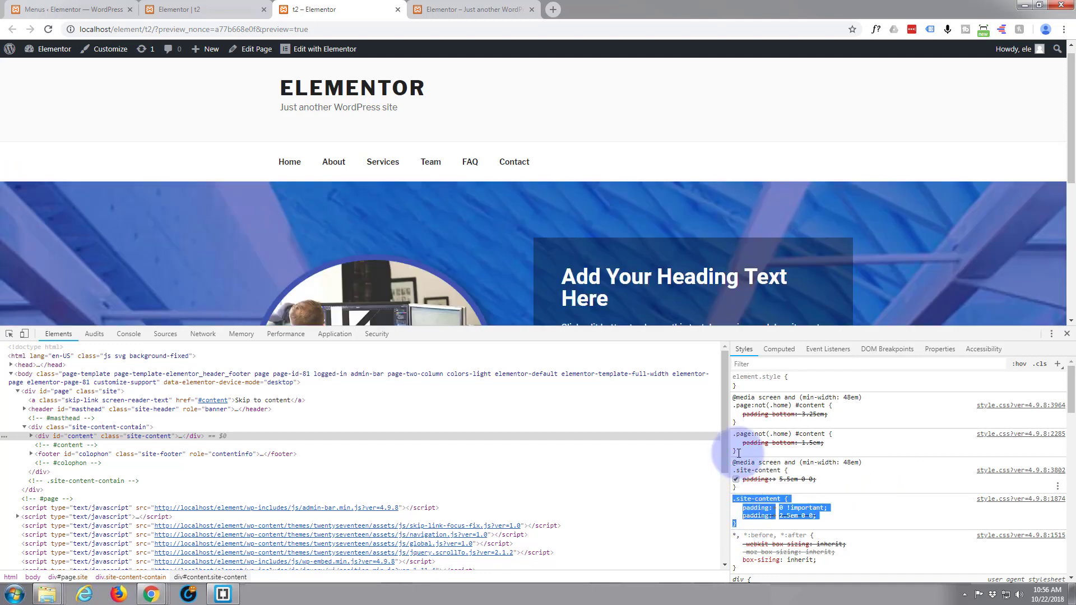
{"action": "left_click", "coordinate": [1066, 334]}
{"action": "scroll", "coordinate": [916, 297], "scroll_direction": "down", "scroll_amount": 1}
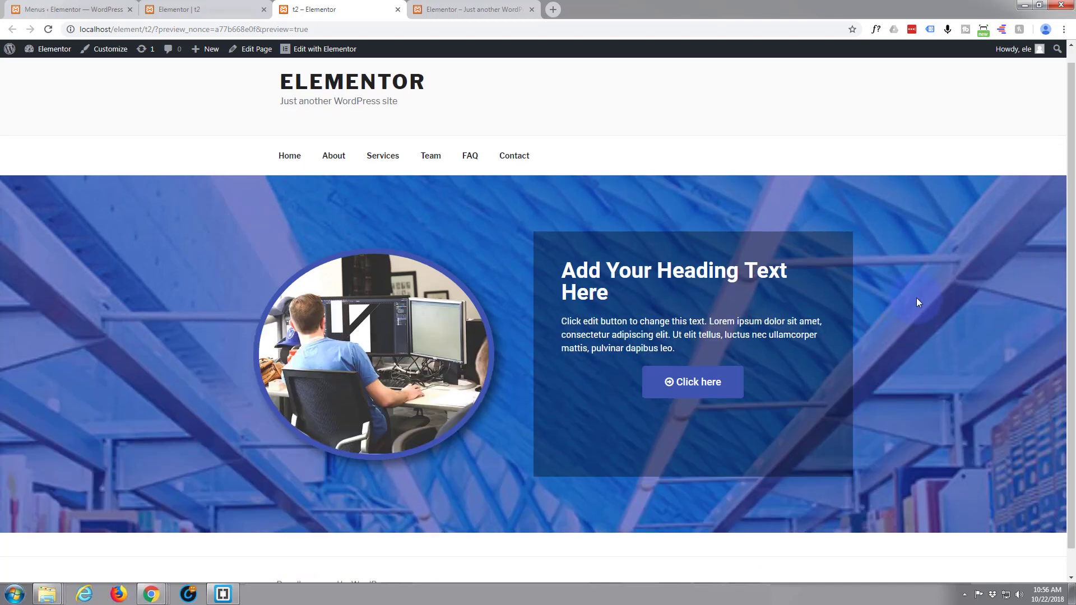
{"action": "scroll", "coordinate": [917, 297], "scroll_direction": "up", "scroll_amount": 1}
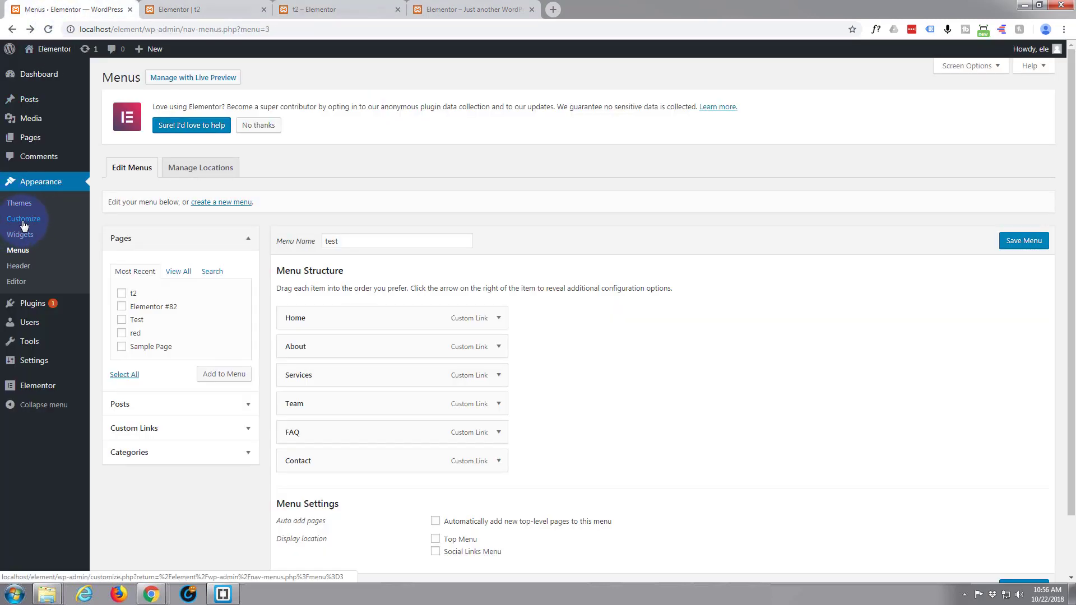
Step: Paste the .site-content rule with padding 0 !important into Customizer Additional CSS and publish it
{"action": "left_click", "coordinate": [23, 220]}
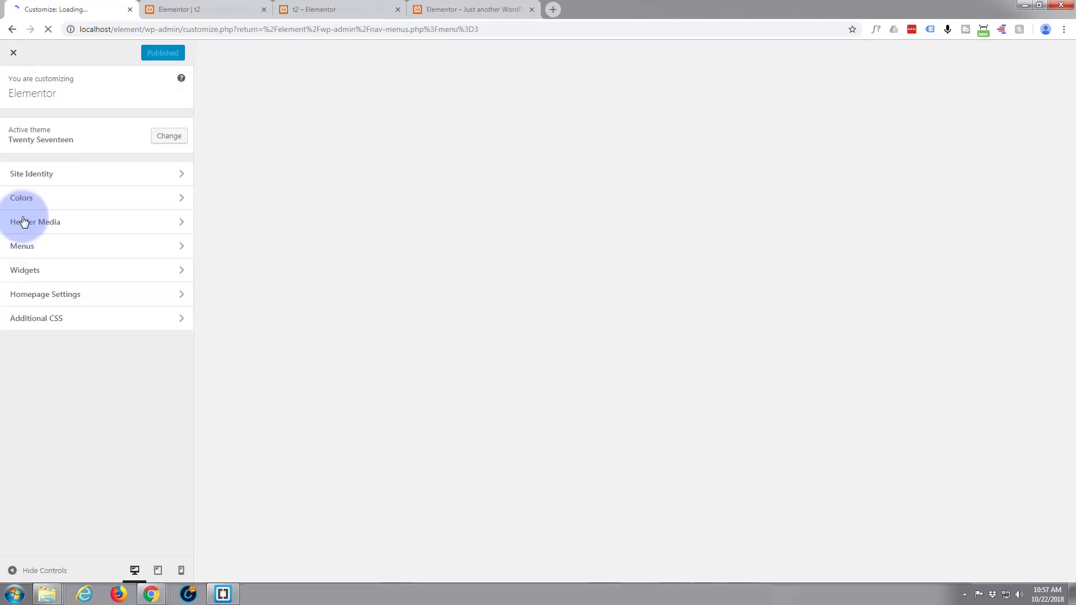
{"action": "left_click", "coordinate": [44, 324]}
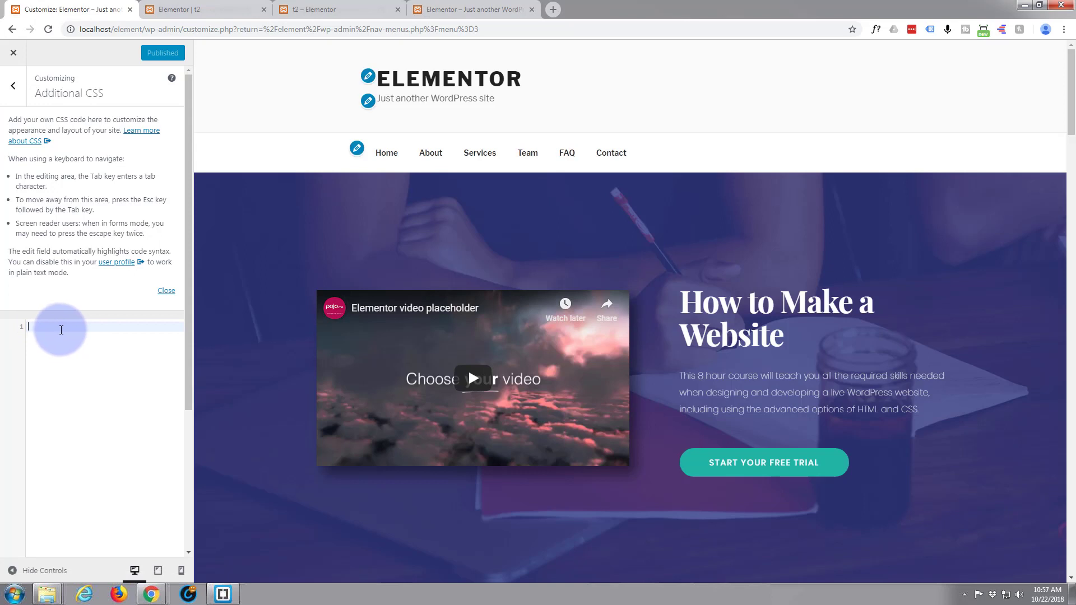
{"action": "key", "text": "ctrl+v"}
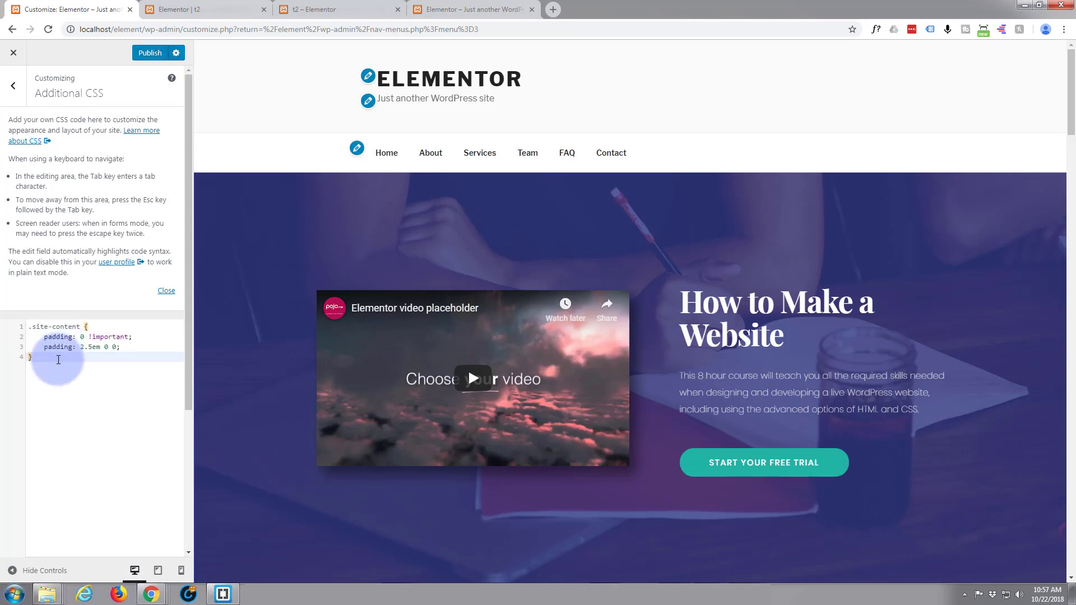
{"action": "left_click", "coordinate": [150, 55]}
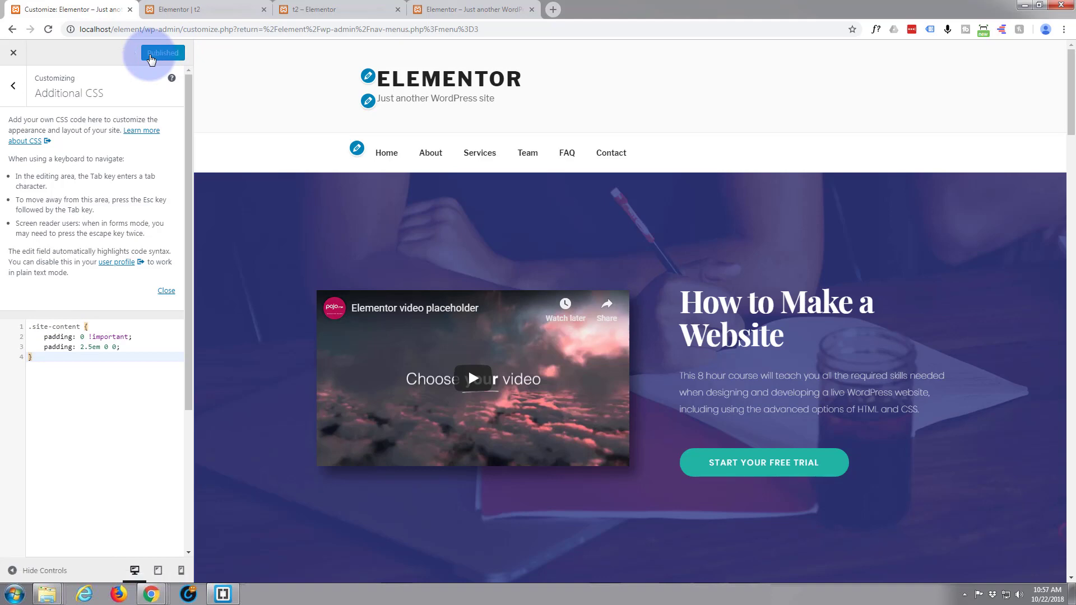
{"action": "left_click", "coordinate": [340, 10]}
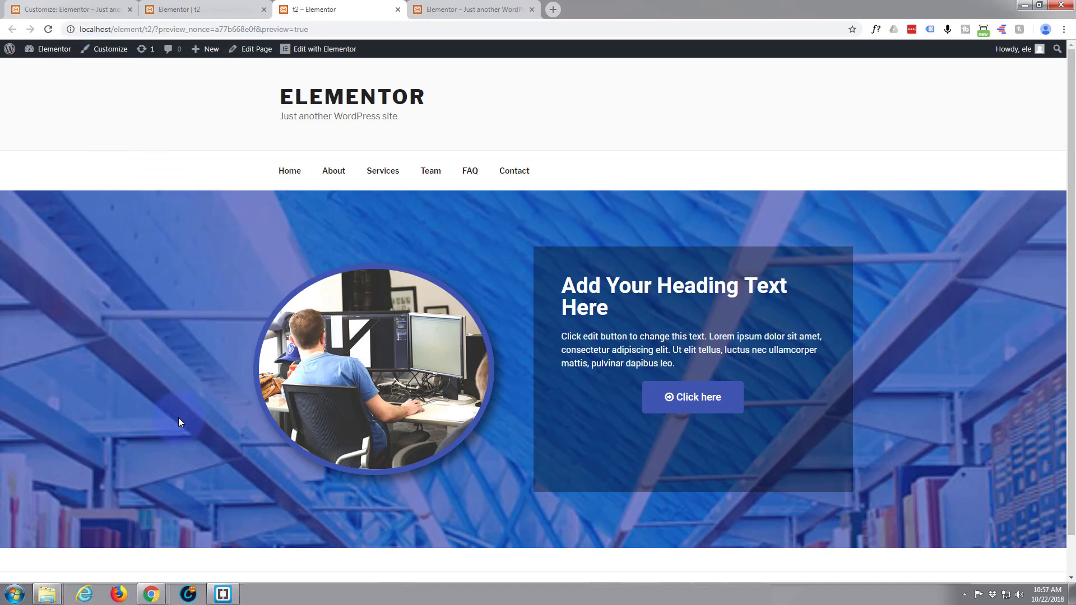
Step: Reload the t2 preview and scroll to confirm the hero now sits directly under the menu
{"action": "left_click", "coordinate": [49, 29]}
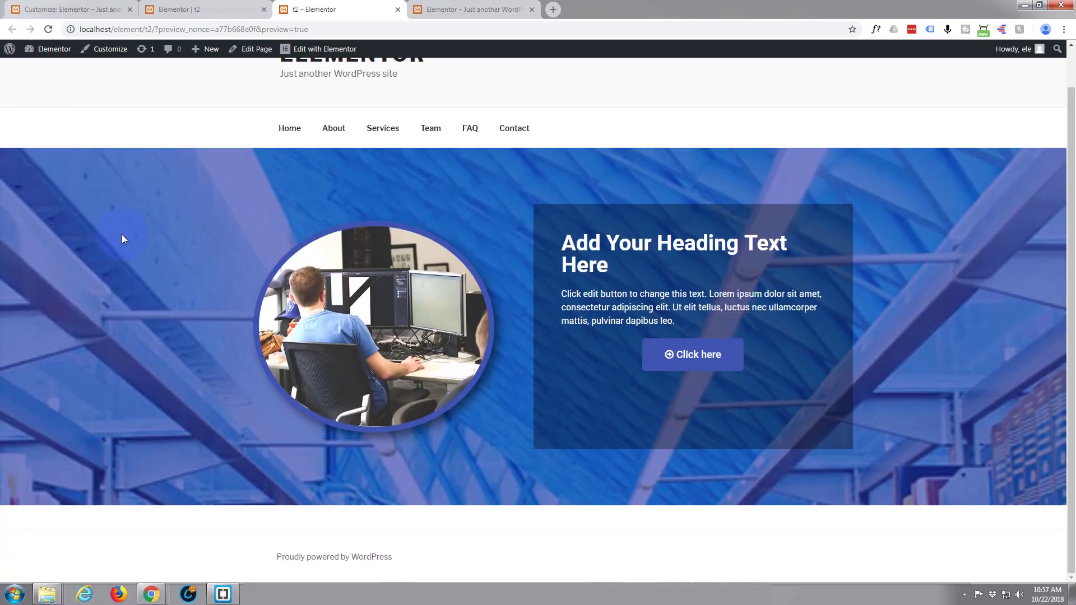
{"action": "scroll", "coordinate": [122, 233], "scroll_direction": "up", "scroll_amount": 1}
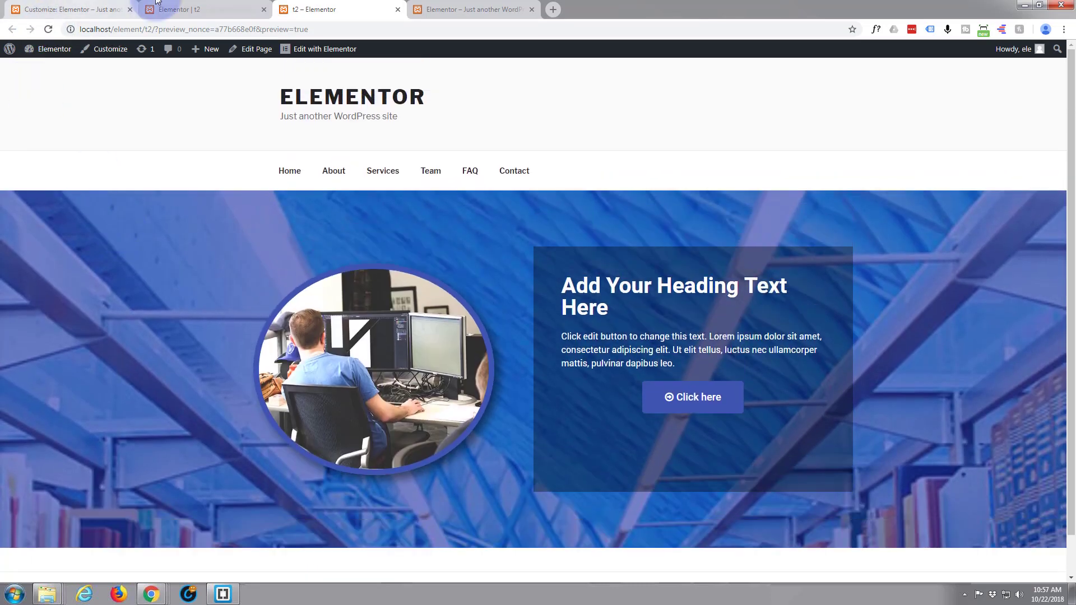
{"action": "left_click", "coordinate": [200, 9]}
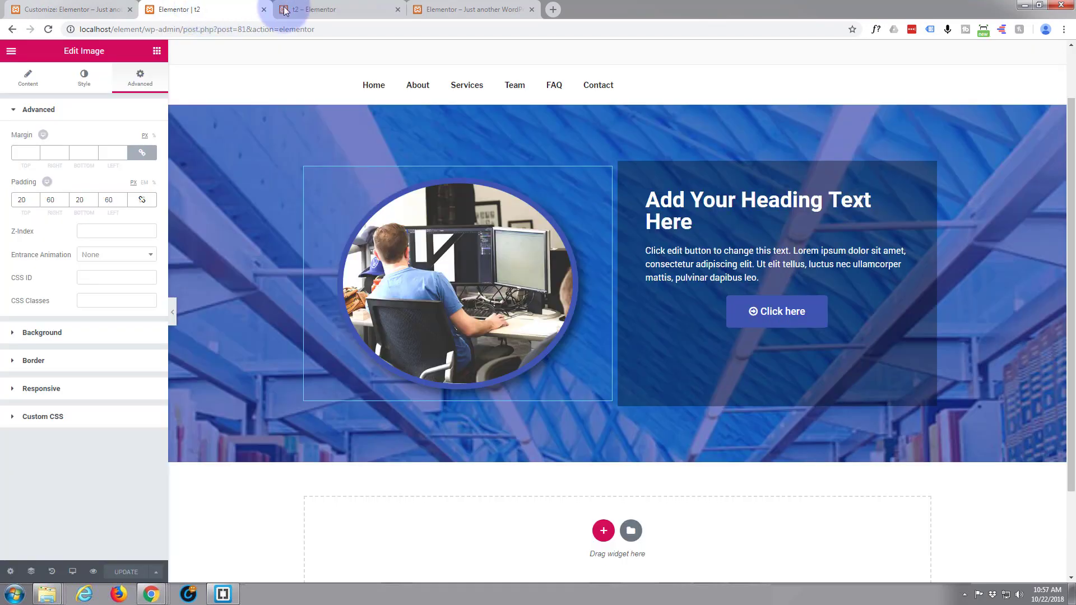
{"action": "left_click", "coordinate": [326, 9]}
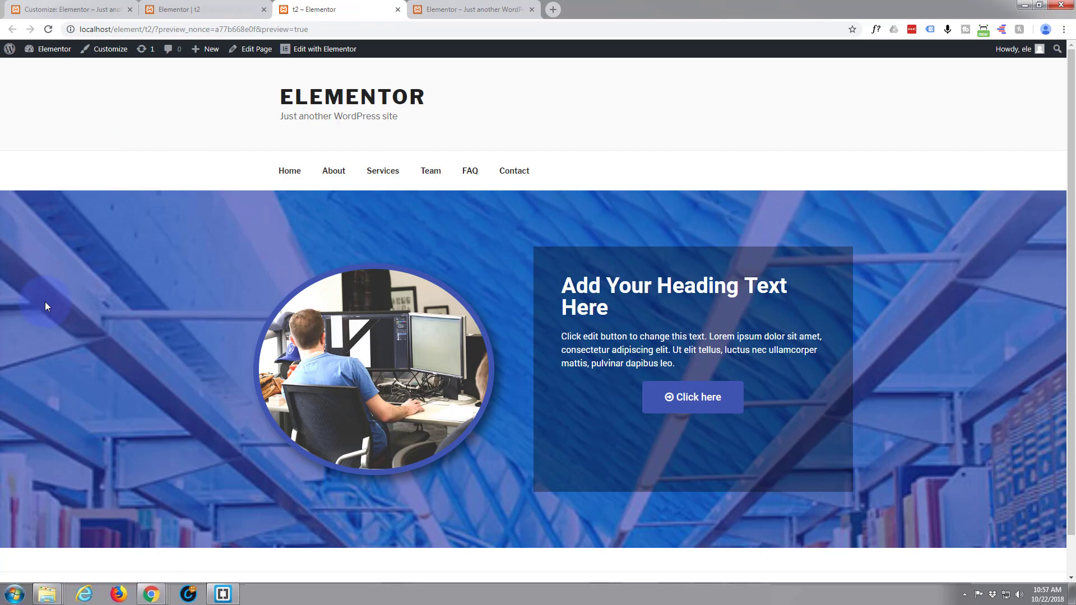
{"action": "scroll", "coordinate": [45, 306], "scroll_direction": "down", "scroll_amount": 2}
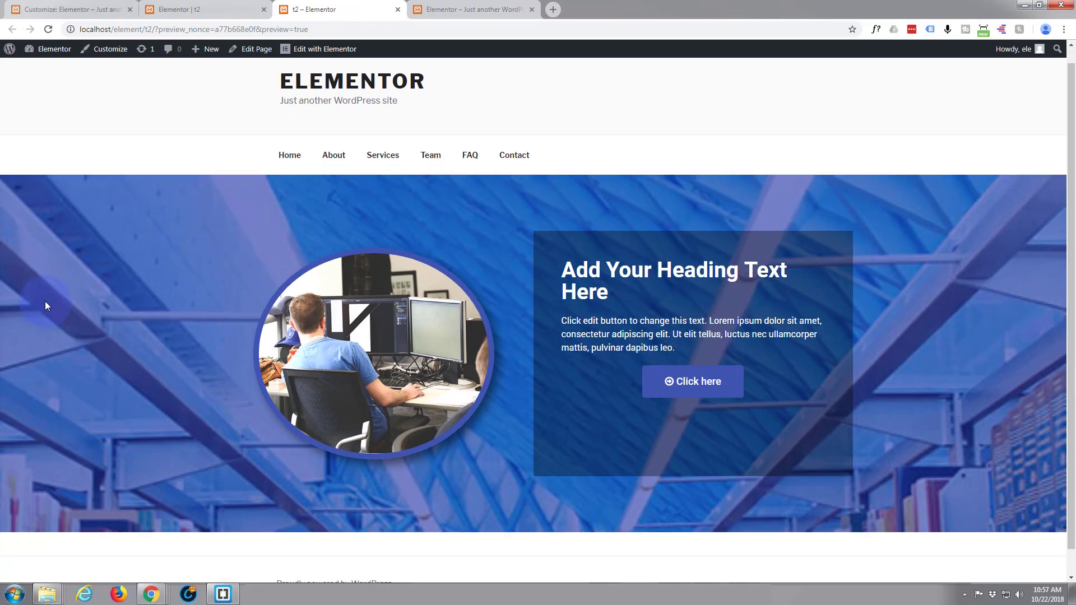
{"action": "scroll", "coordinate": [46, 306], "scroll_direction": "up", "scroll_amount": 1}
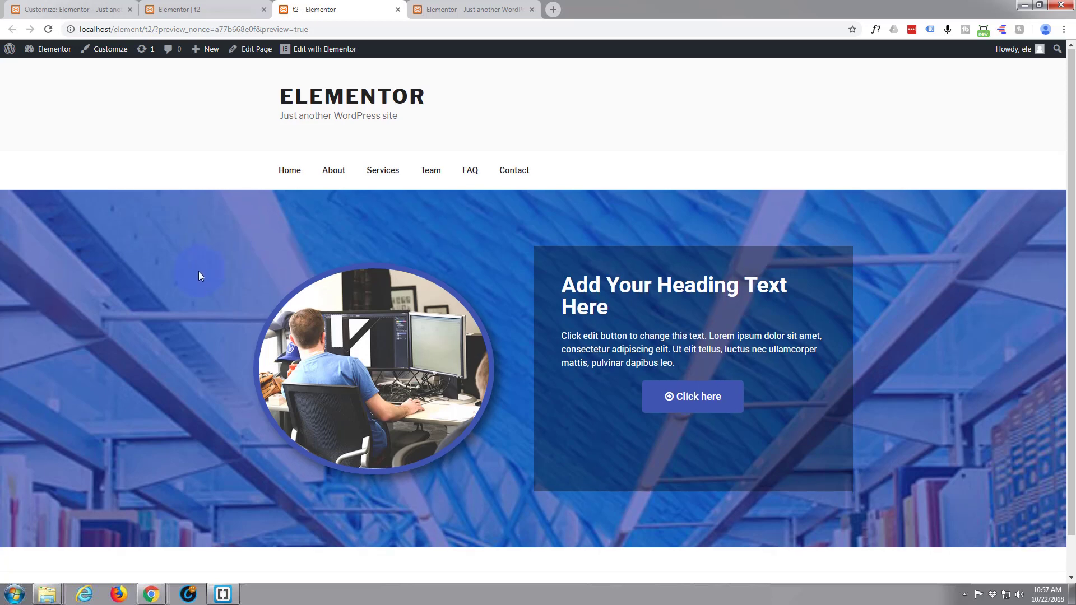
{"action": "scroll", "coordinate": [198, 271], "scroll_direction": "down", "scroll_amount": 1}
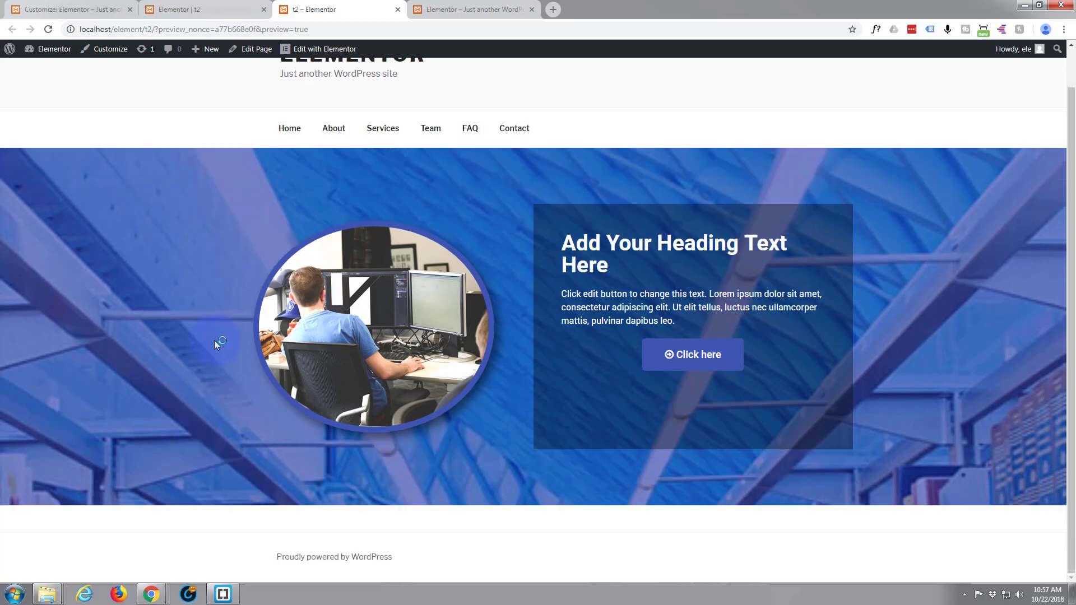
{"action": "scroll", "coordinate": [214, 341], "scroll_direction": "up", "scroll_amount": 1}
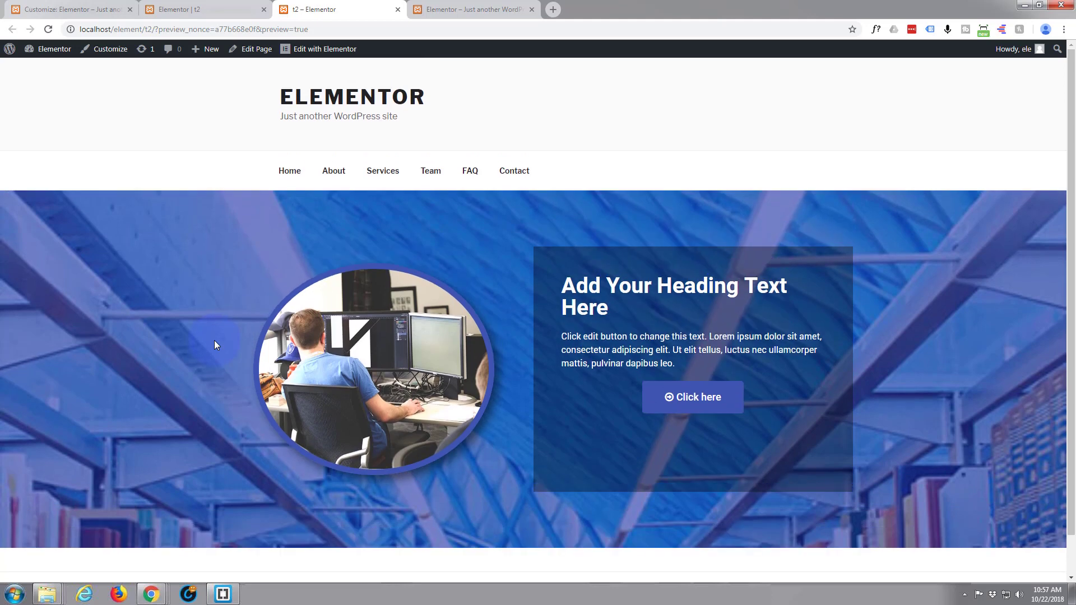